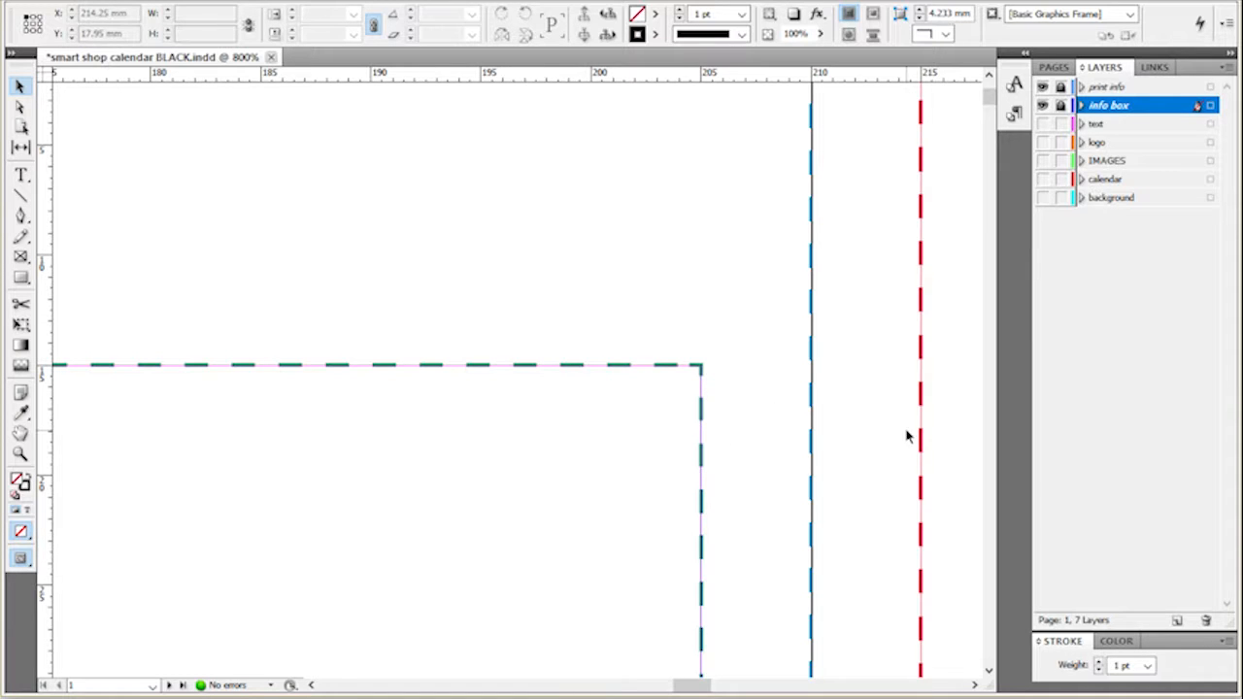
# - Examine the bleed, cutline and text safety lines around the page and the print specification box beside it
pyautogui.moveTo(743, 495); pyautogui.dragTo(401, 159)
pyautogui.moveTo(826, 566); pyautogui.dragTo(807, 166)
pyautogui.scroll(-4, 861, 405)
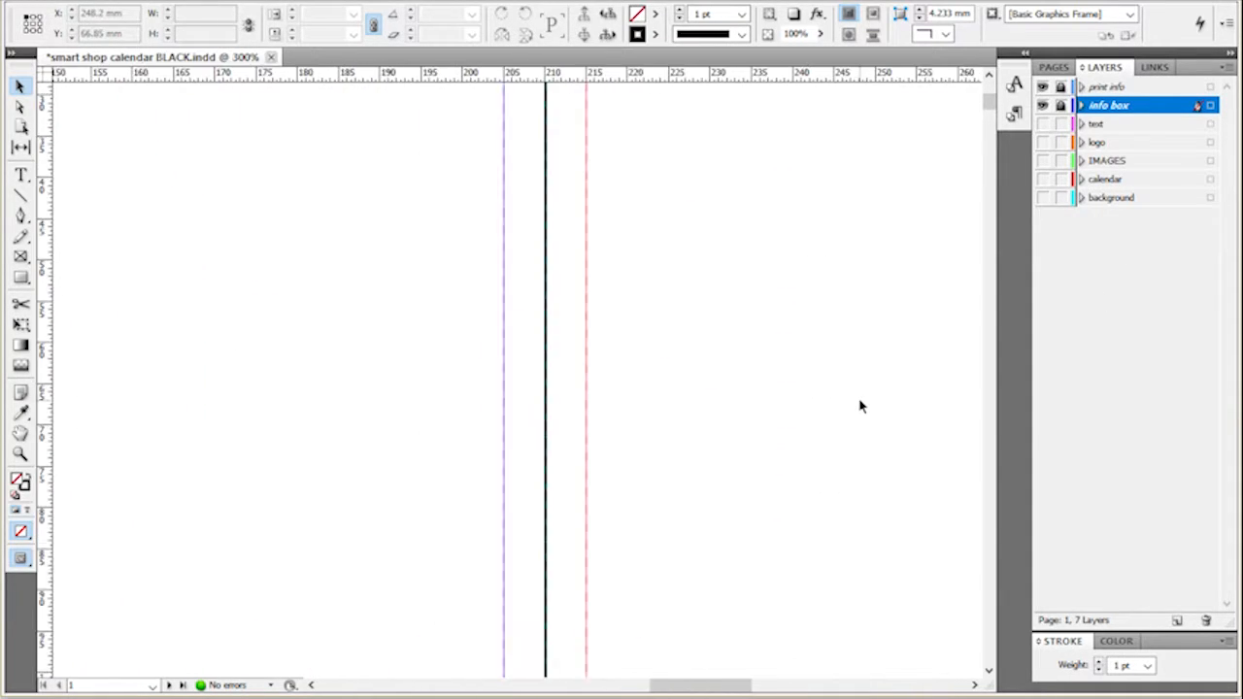
pyautogui.scroll(-2, 483, 329)
pyautogui.scroll(3, 752, 607)
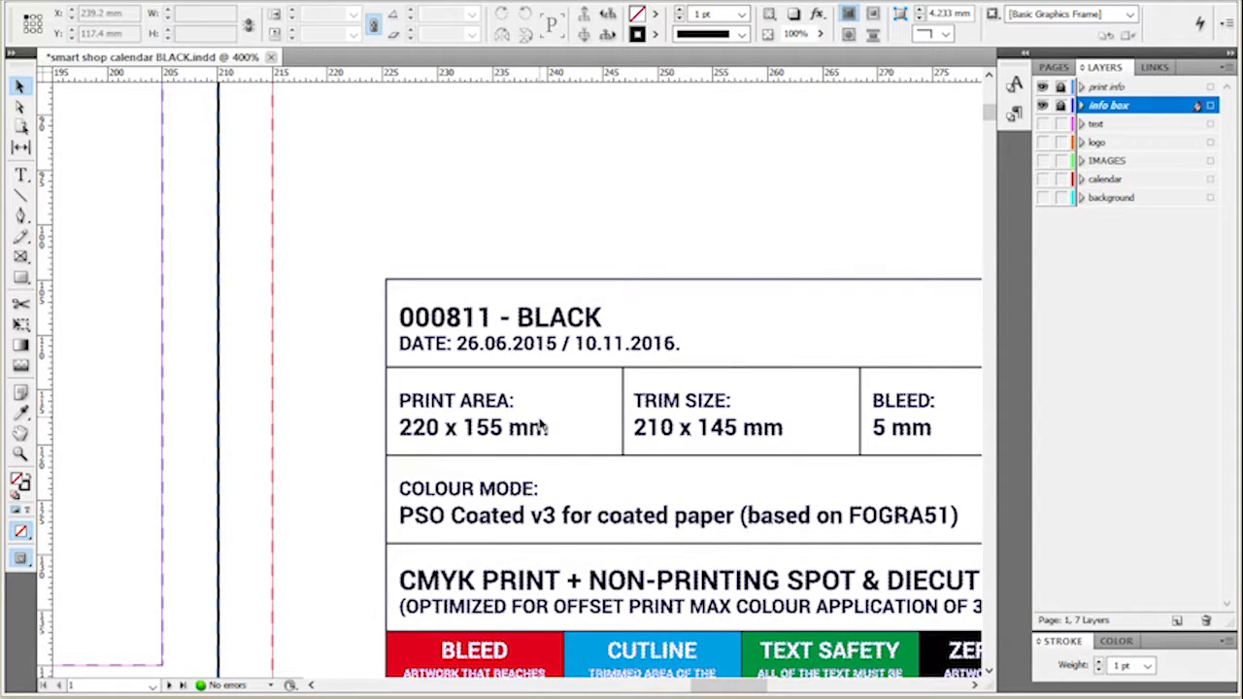
pyautogui.scroll(-3, 936, 606)
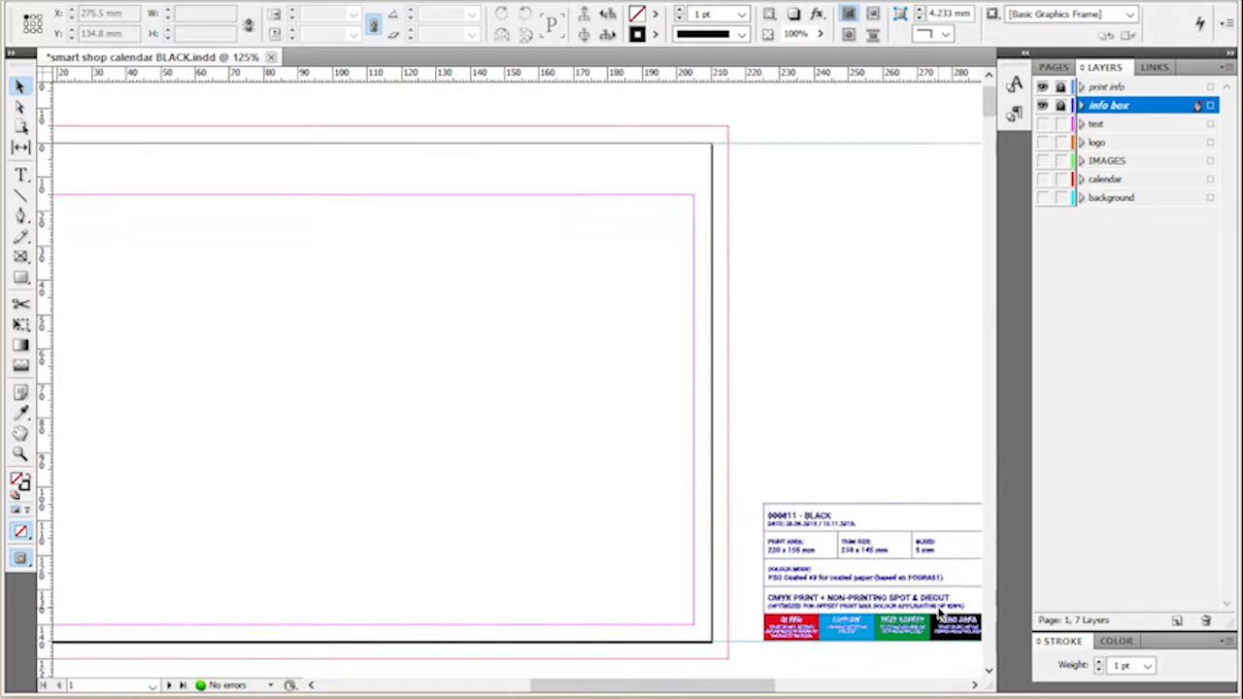
pyautogui.moveTo(519, 383); pyautogui.dragTo(833, 374)
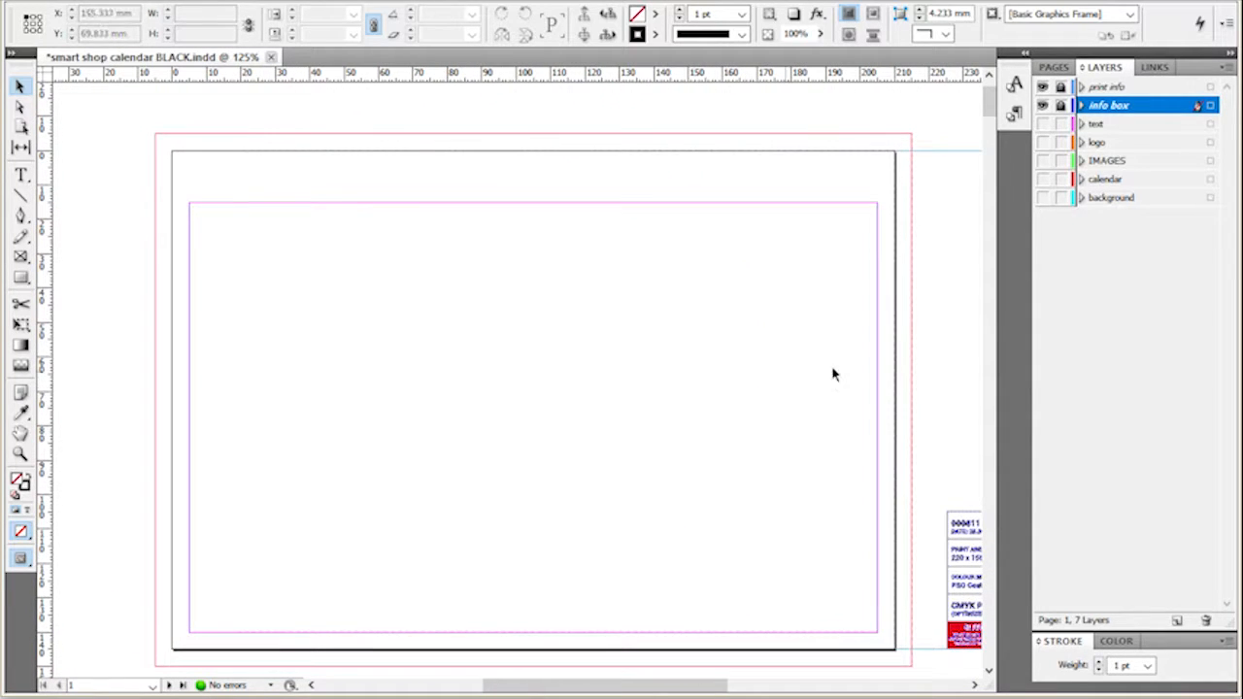
# - Show all layers of the calendar, leaving only the print info and info box layers hidden
pyautogui.keyDown('alt'); pyautogui.click(1042, 105); pyautogui.keyUp('alt')
pyautogui.click(1112, 90)
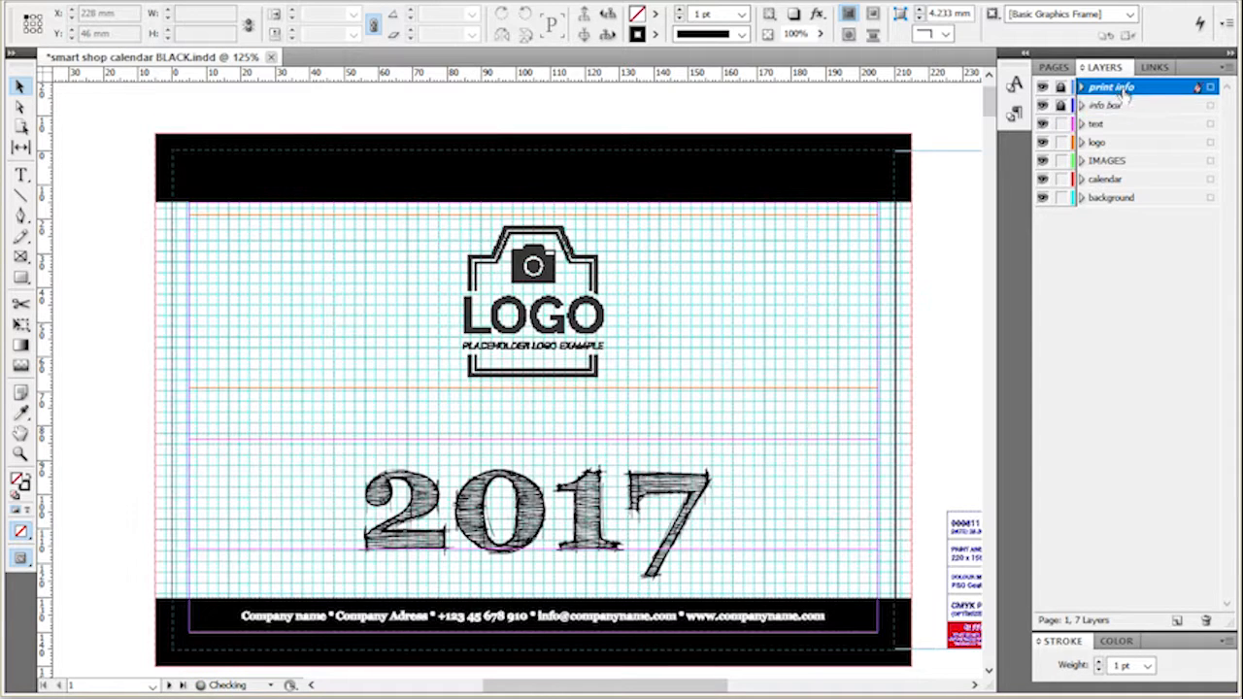
pyautogui.click(1126, 110)
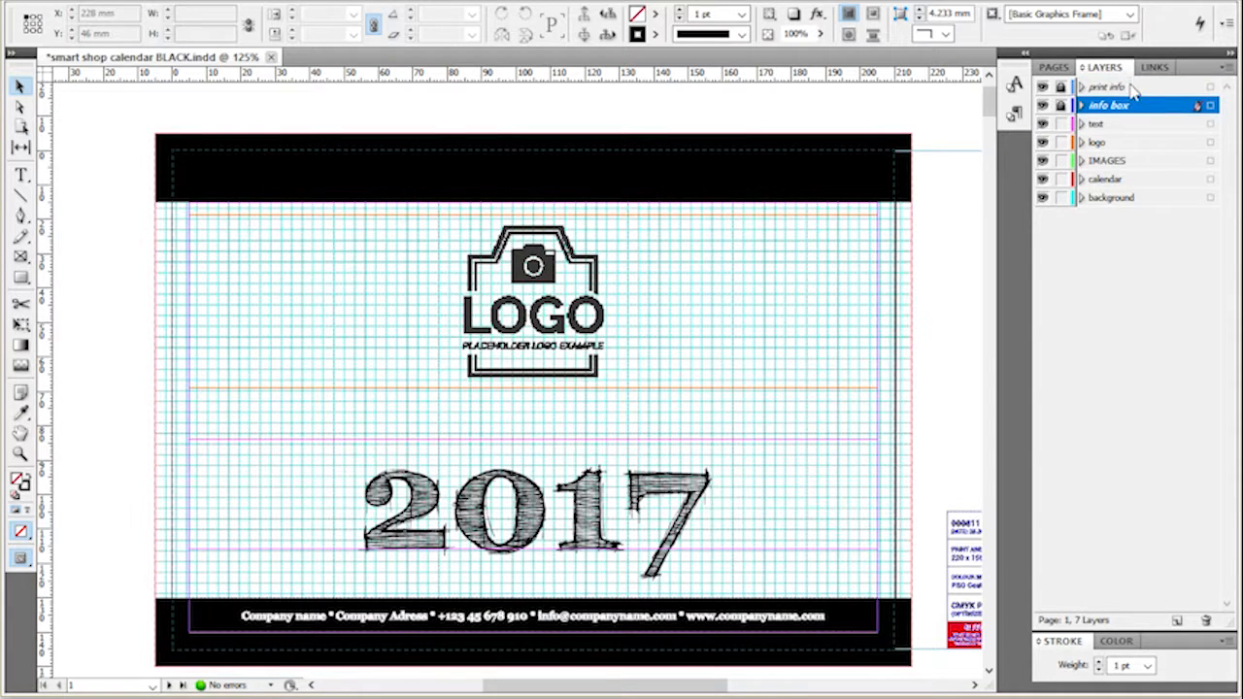
pyautogui.click(1131, 89)
pyautogui.moveTo(1042, 87); pyautogui.dragTo(1042, 105)
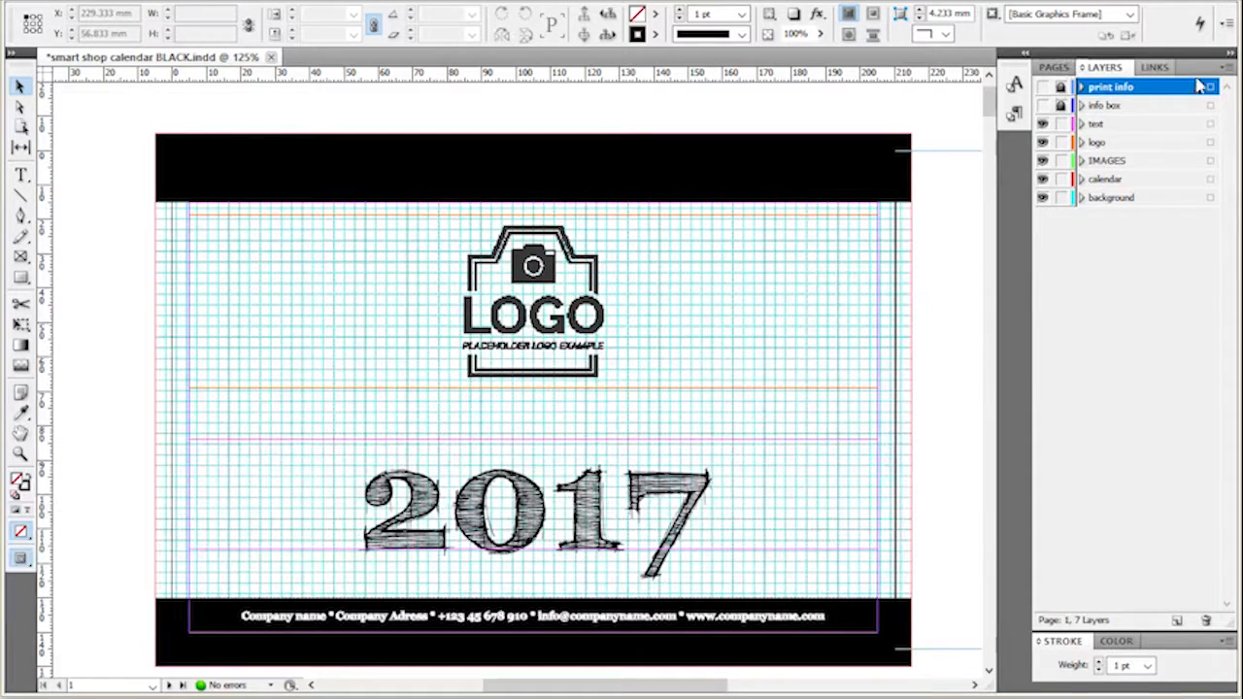
# - Open the B-PAGE master for editing and hide the frame edges
pyautogui.click(1045, 70)
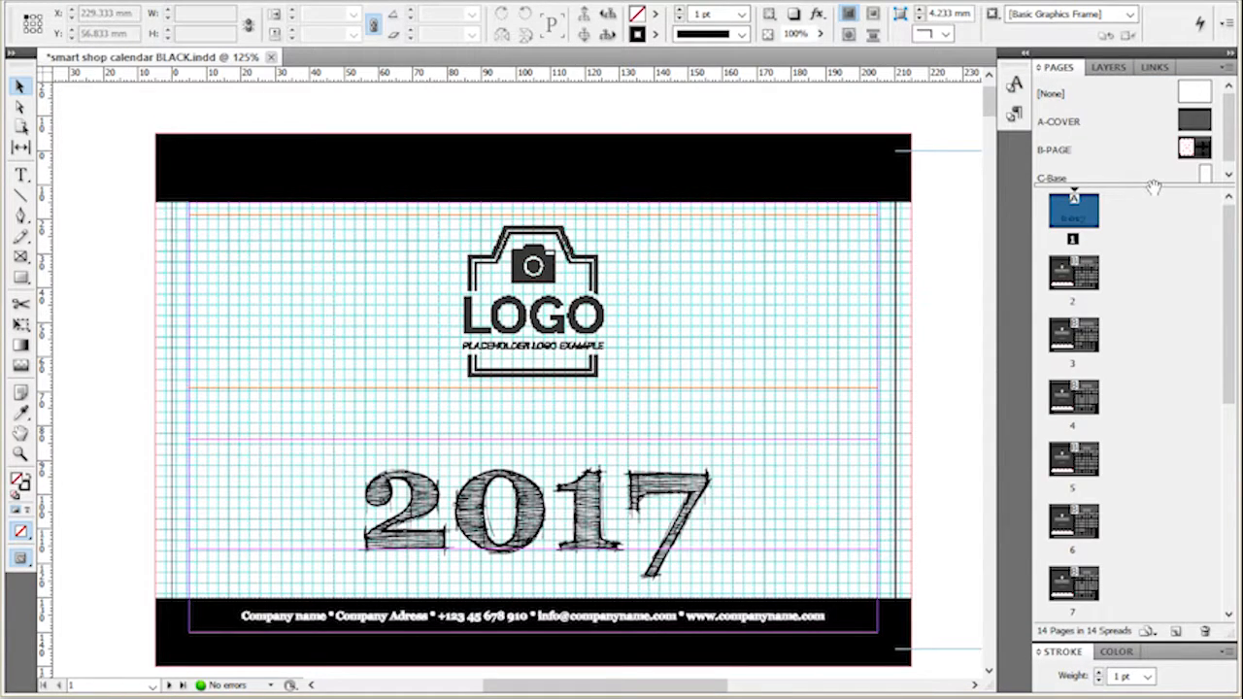
pyautogui.moveTo(1155, 185); pyautogui.dragTo(1162, 279)
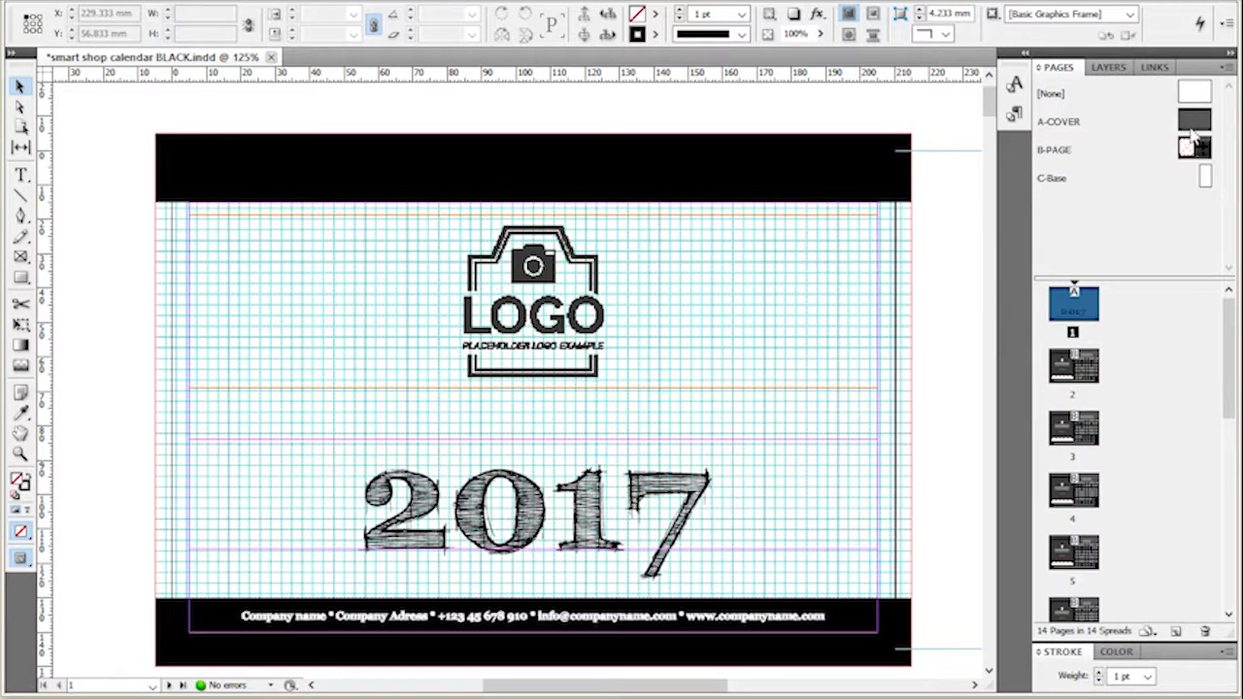
pyautogui.doubleClick(1193, 146)
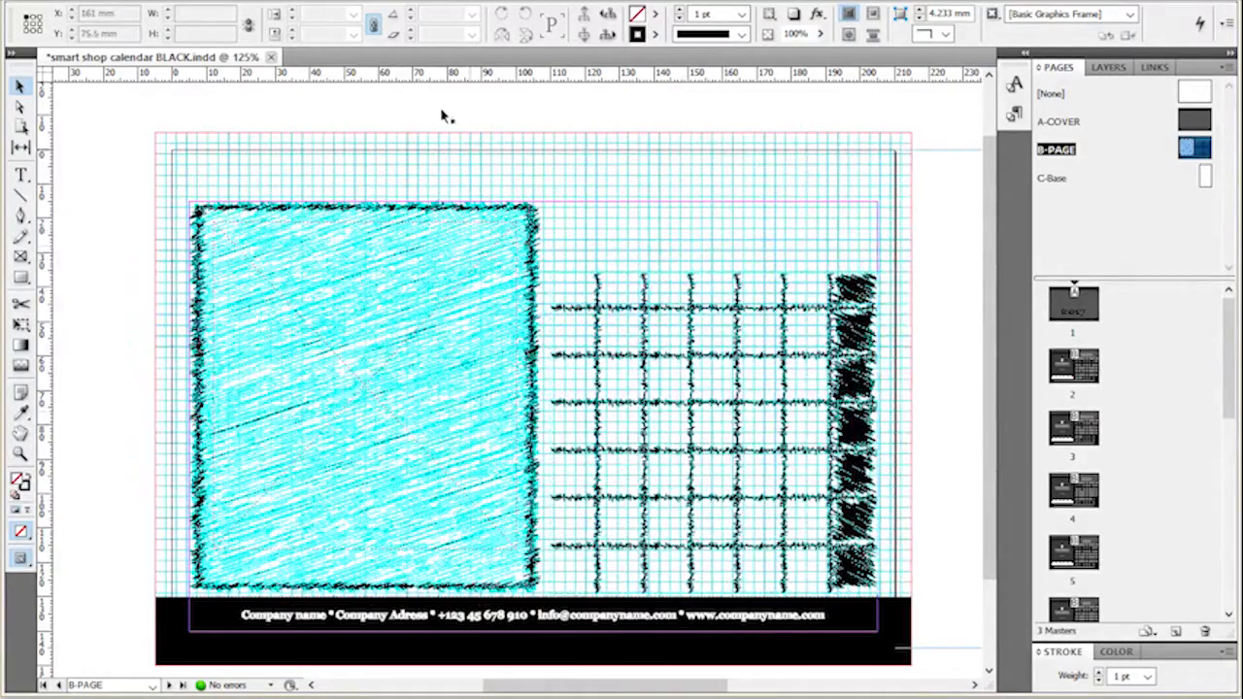
pyautogui.click(319, 1)
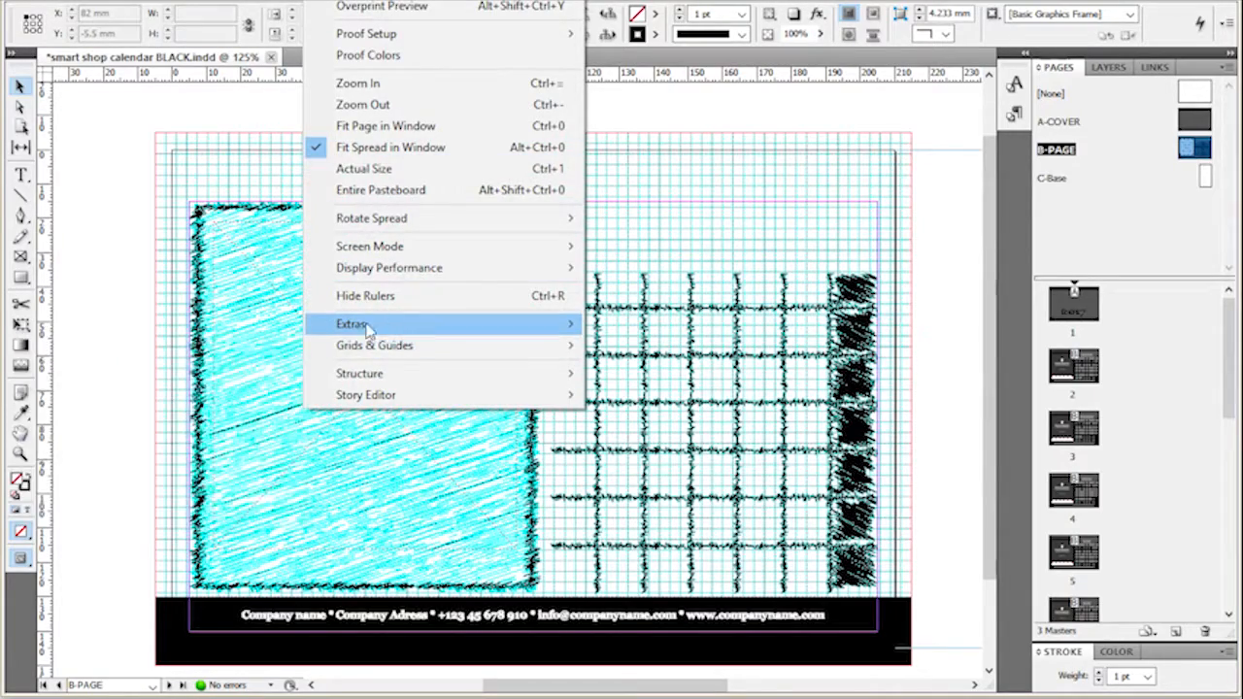
pyautogui.moveTo(386, 327)
pyautogui.click(189, 326)
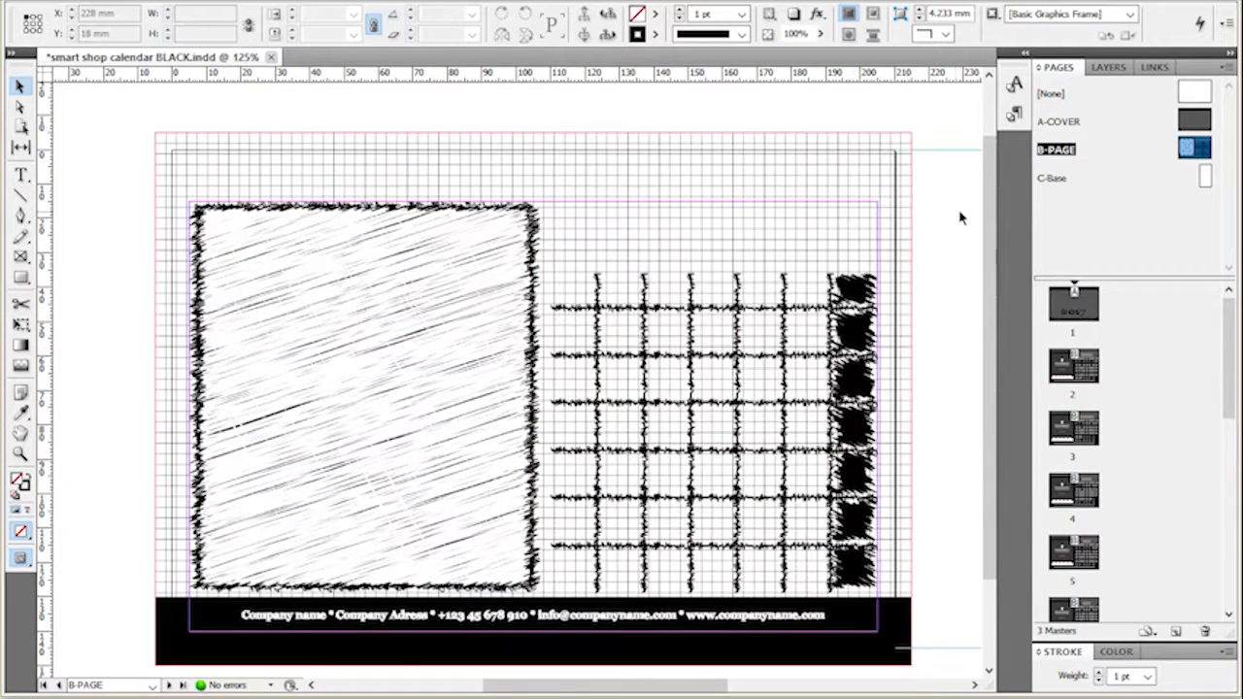
# - Open page 2 with the January calendar and look through the document's page thumbnails
pyautogui.click(1071, 368)
pyautogui.doubleClick(1071, 367)
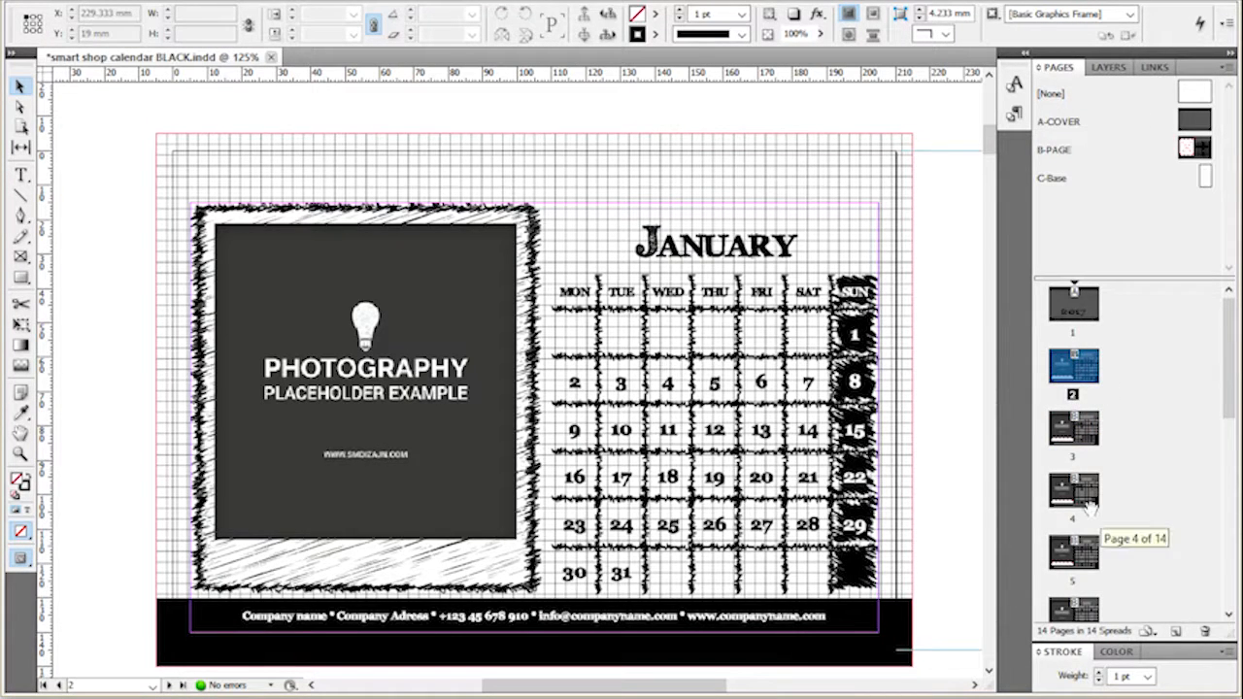
pyautogui.scroll(-3, 1086, 428)
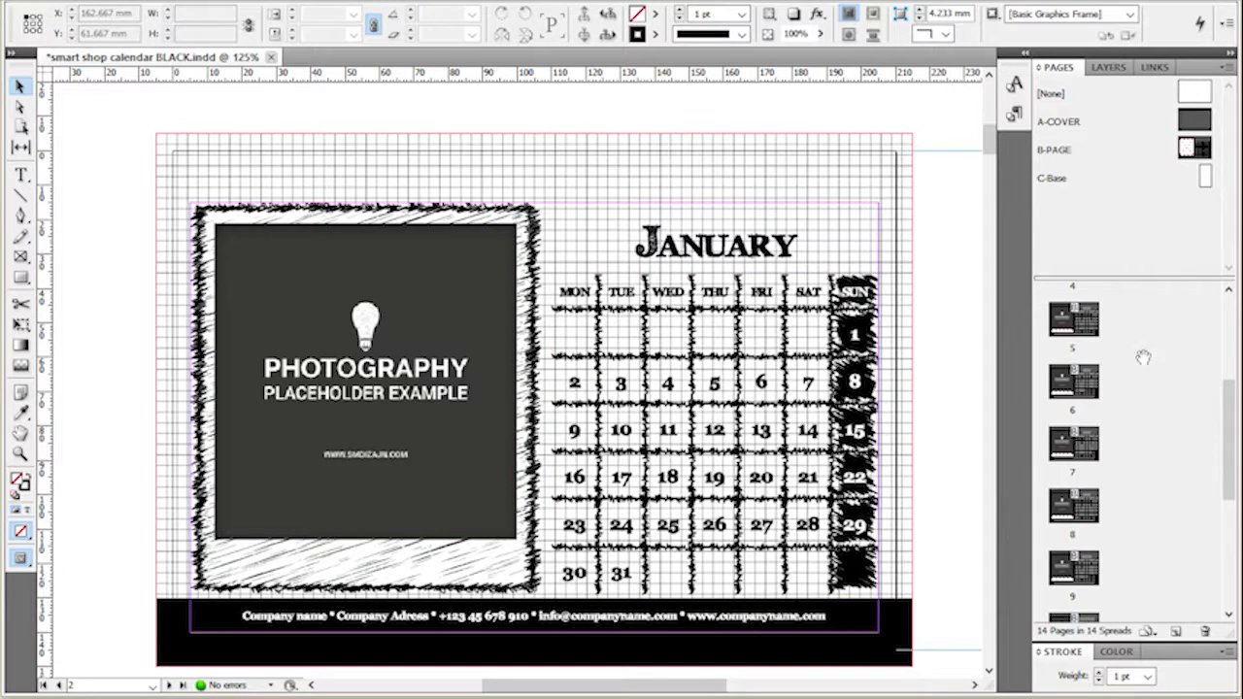
pyautogui.scroll(3, 1127, 435)
# - Apply the A-COVER master to page 2
pyautogui.doubleClick(1072, 367)
pyautogui.rightClick(1067, 378)
pyautogui.click(1127, 547)
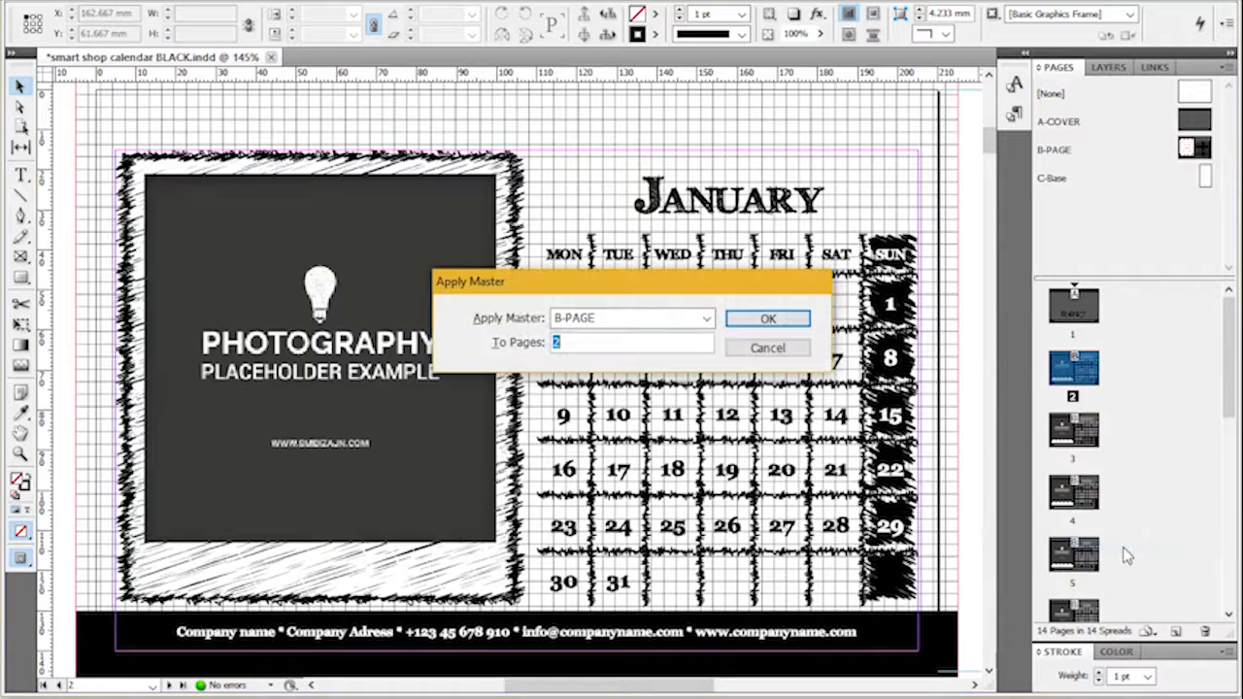
pyautogui.click(657, 317)
pyautogui.click(632, 352)
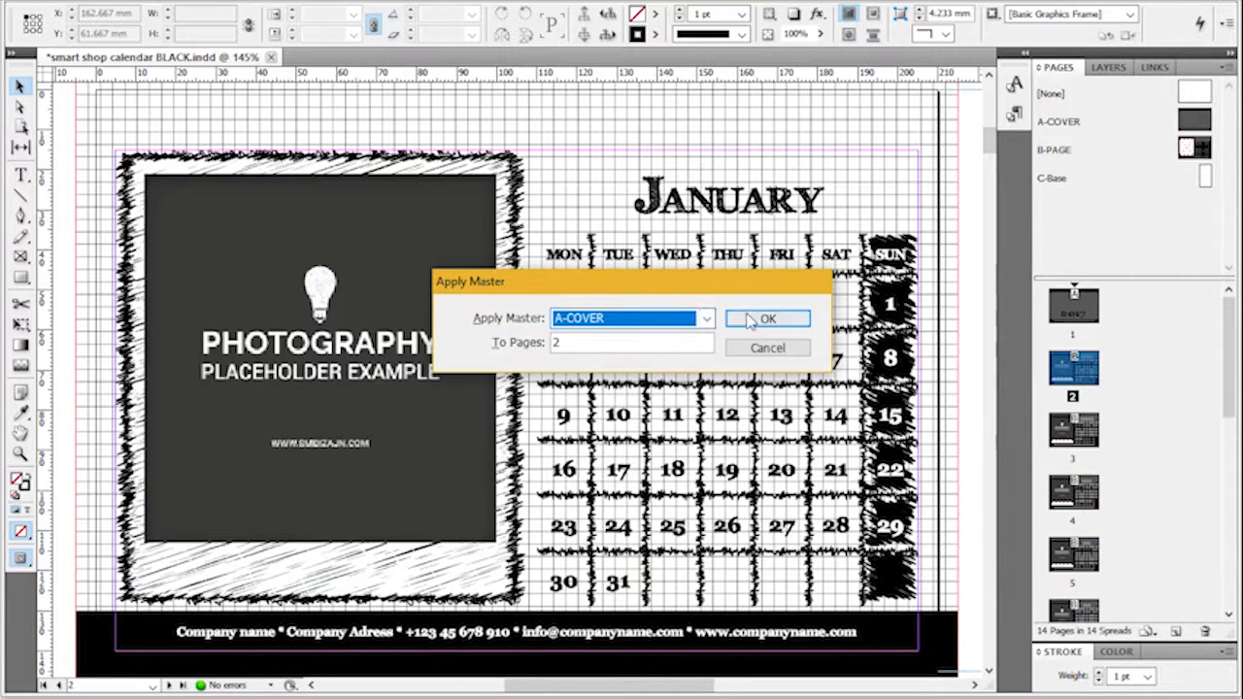
pyautogui.click(764, 318)
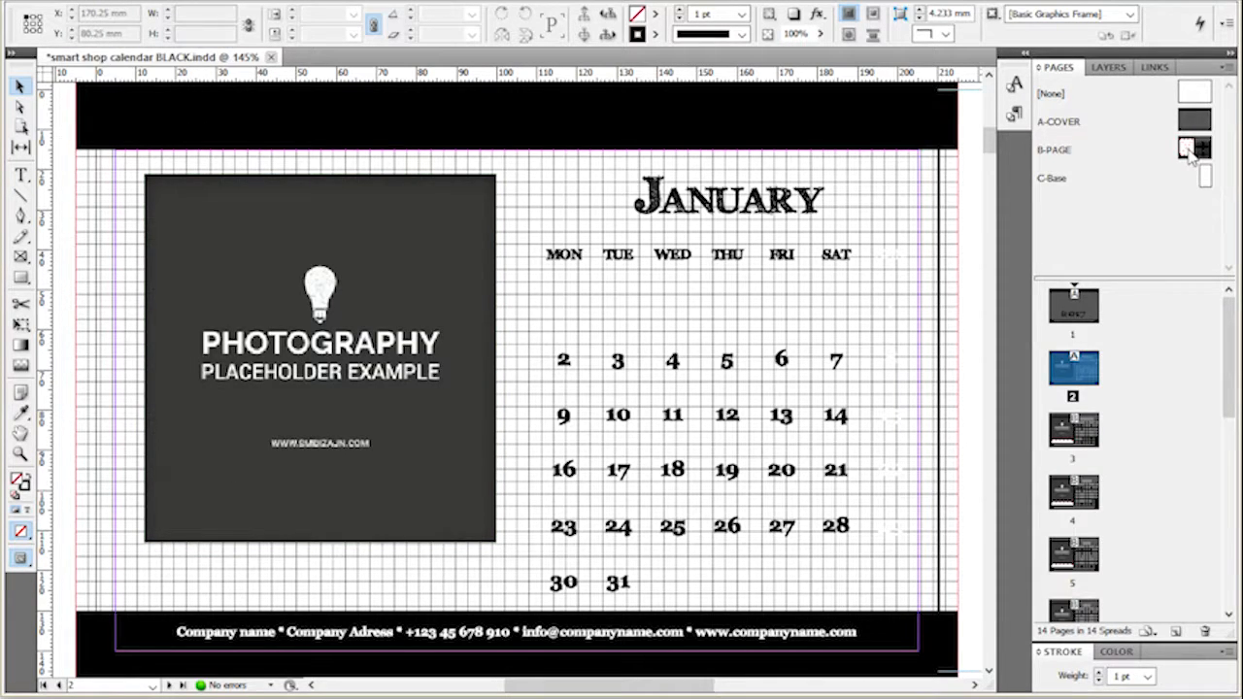
# - Reapply the B-PAGE master to page 2
pyautogui.moveTo(1191, 156); pyautogui.dragTo(555, 417)
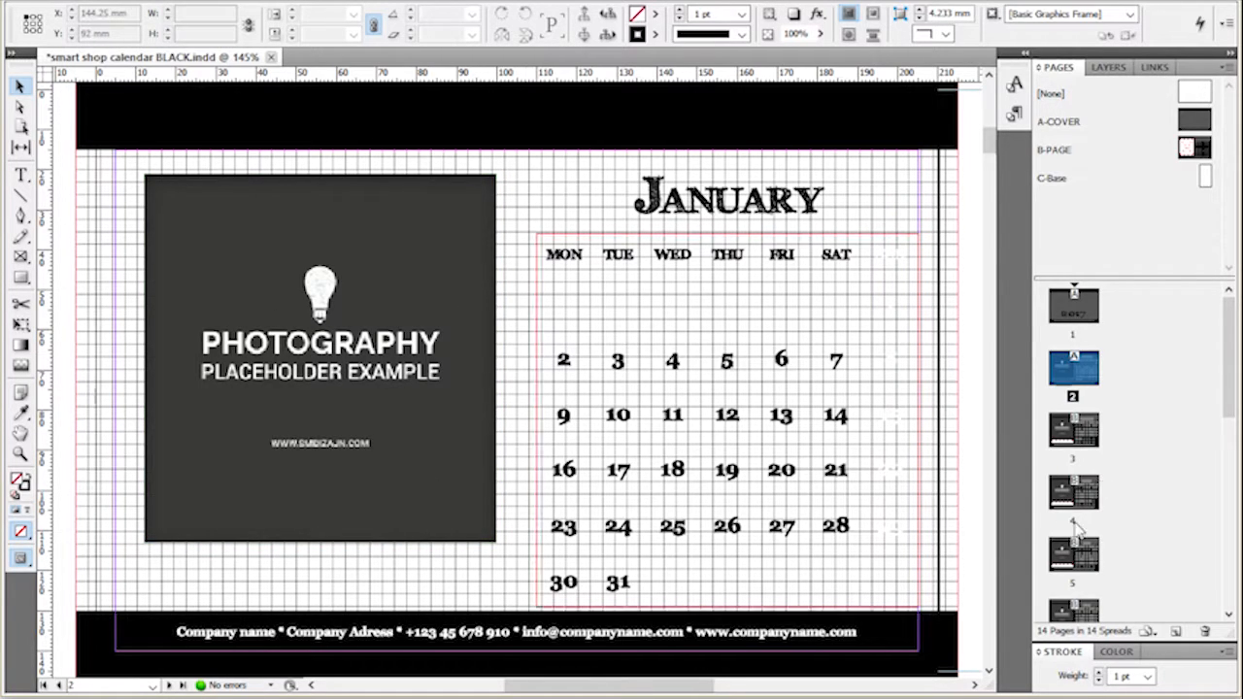
pyautogui.rightClick(1071, 375)
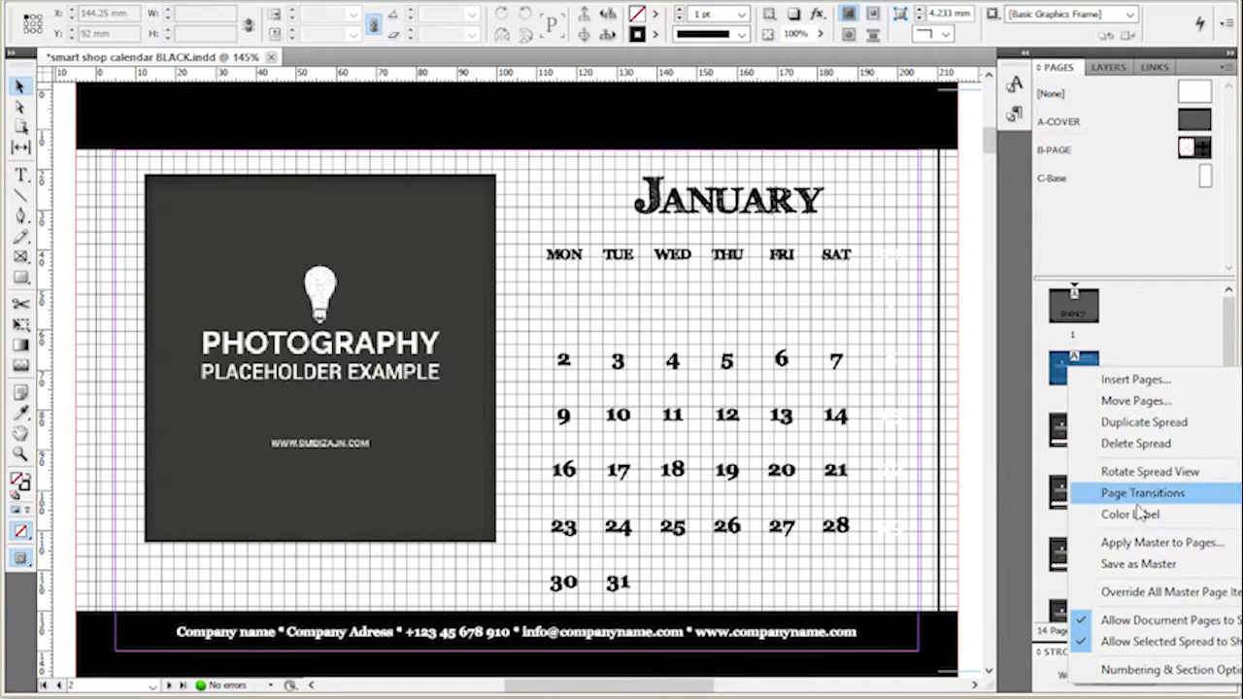
pyautogui.click(1156, 542)
pyautogui.click(677, 320)
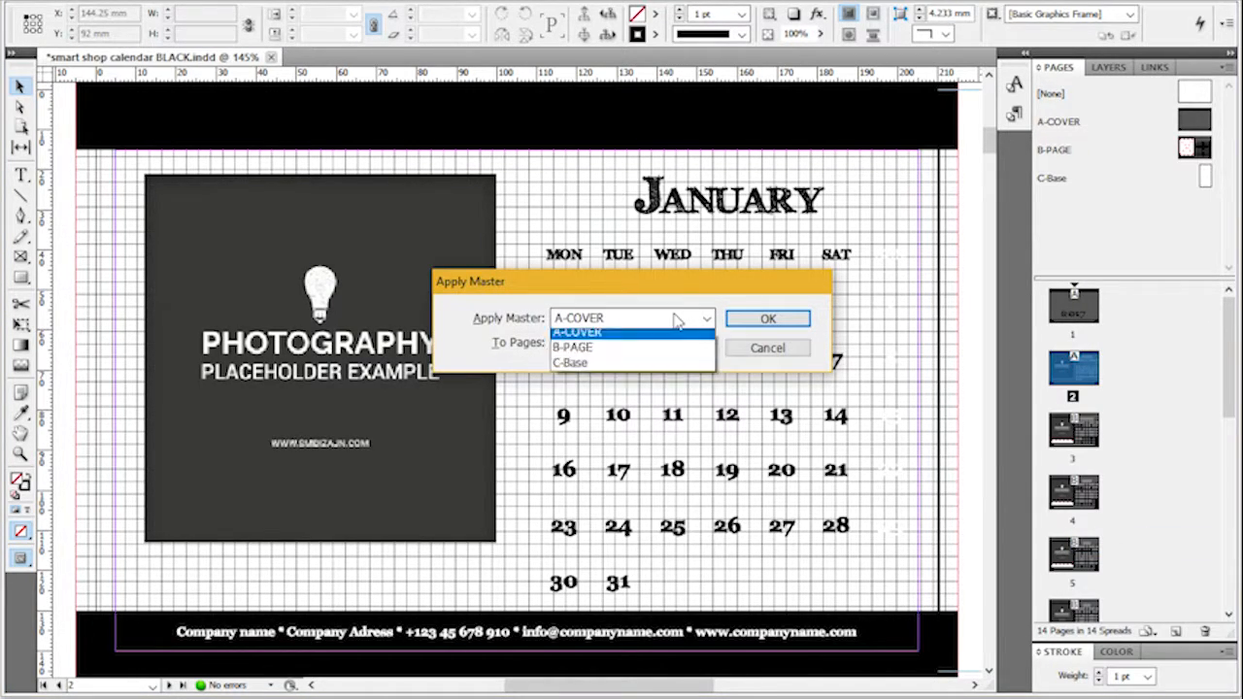
pyautogui.click(632, 366)
pyautogui.click(767, 320)
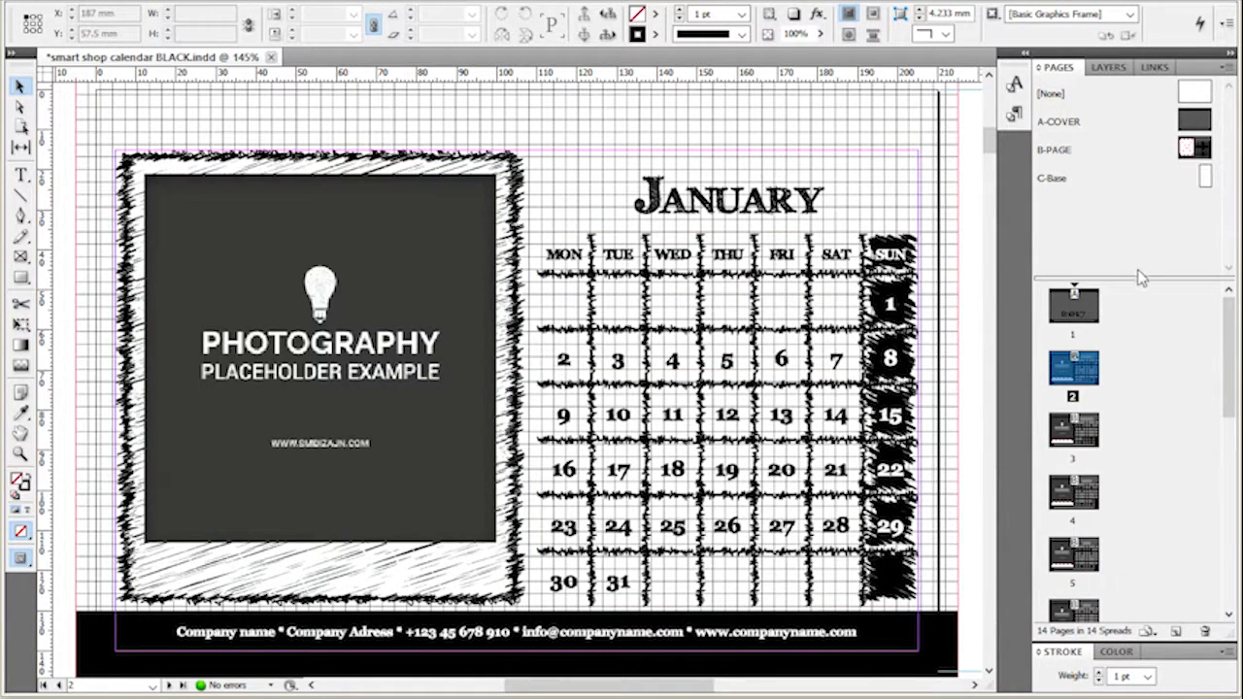
# - Enlarge the page thumbnail area and visit pages 3, 2 and 1 in turn
pyautogui.moveTo(1141, 278); pyautogui.dragTo(1141, 226)
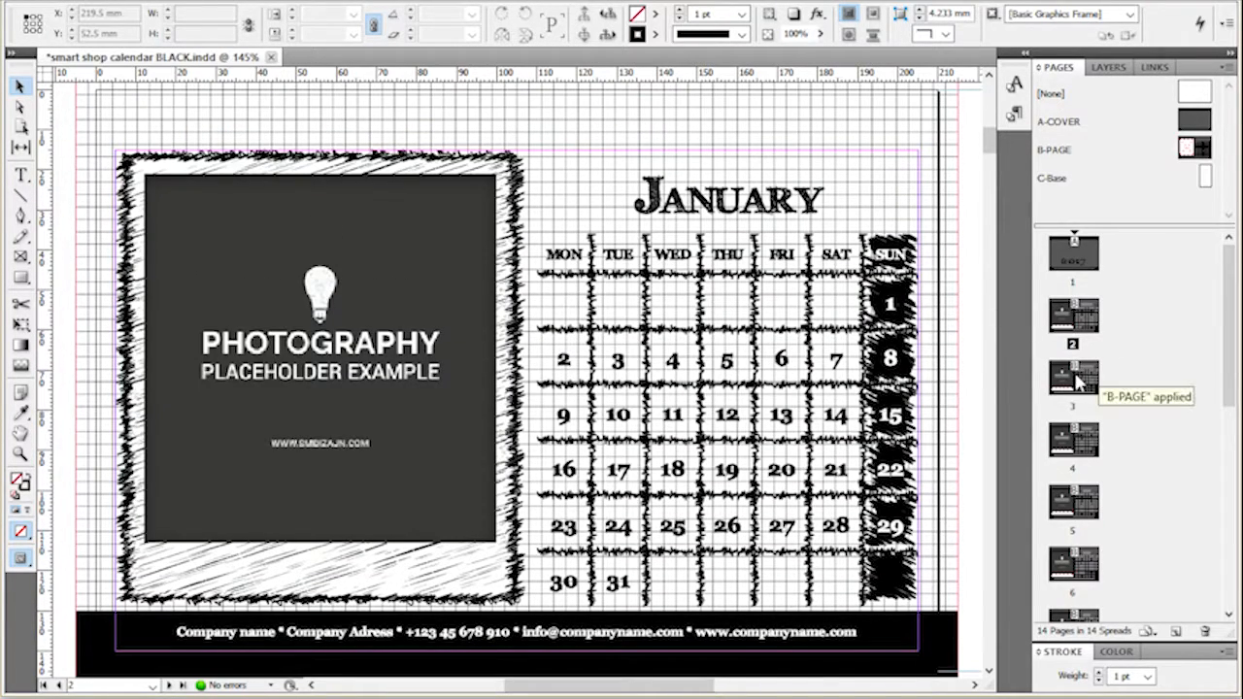
pyautogui.doubleClick(1076, 379)
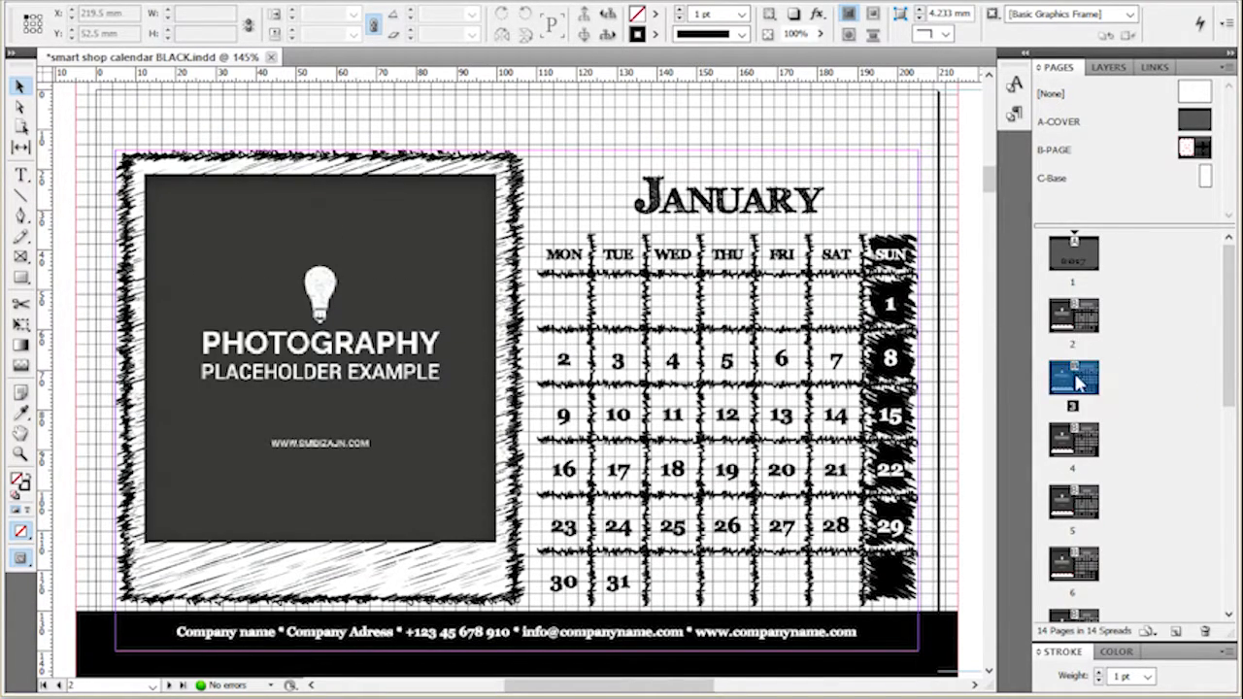
pyautogui.doubleClick(1086, 329)
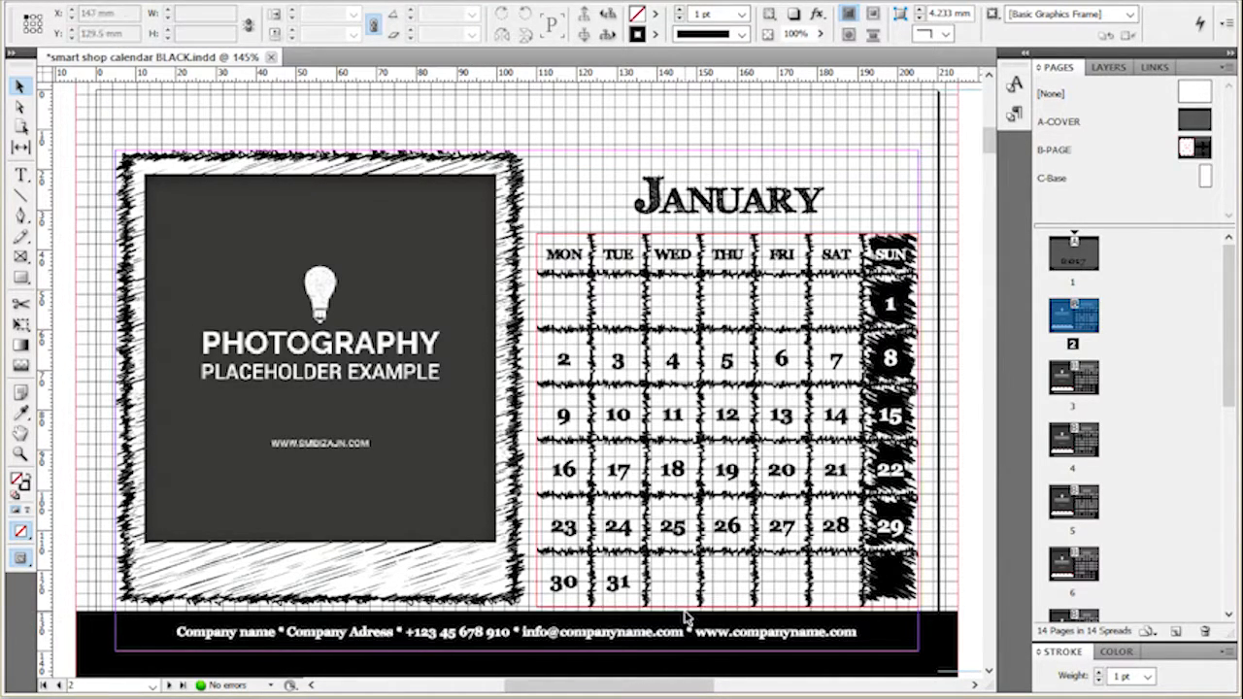
pyautogui.doubleClick(1096, 257)
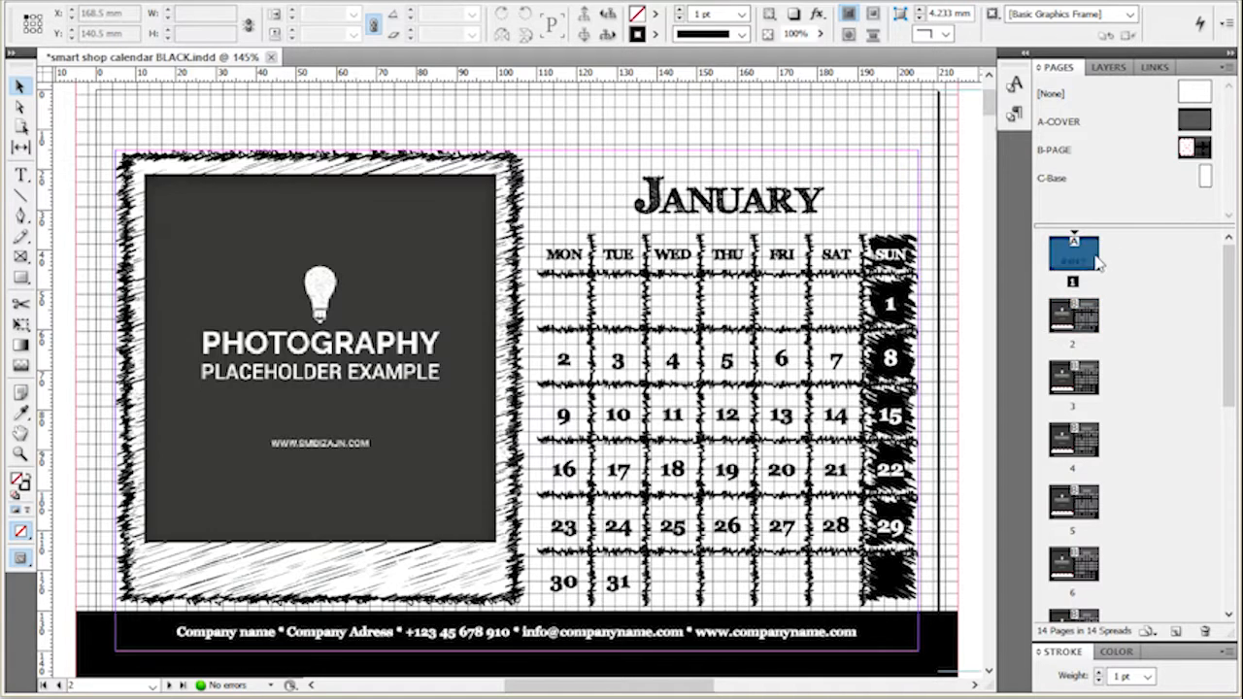
# - On the A-COVER master, fill the black bar along the page's upper edge with a green CMYK colour
pyautogui.doubleClick(1195, 121)
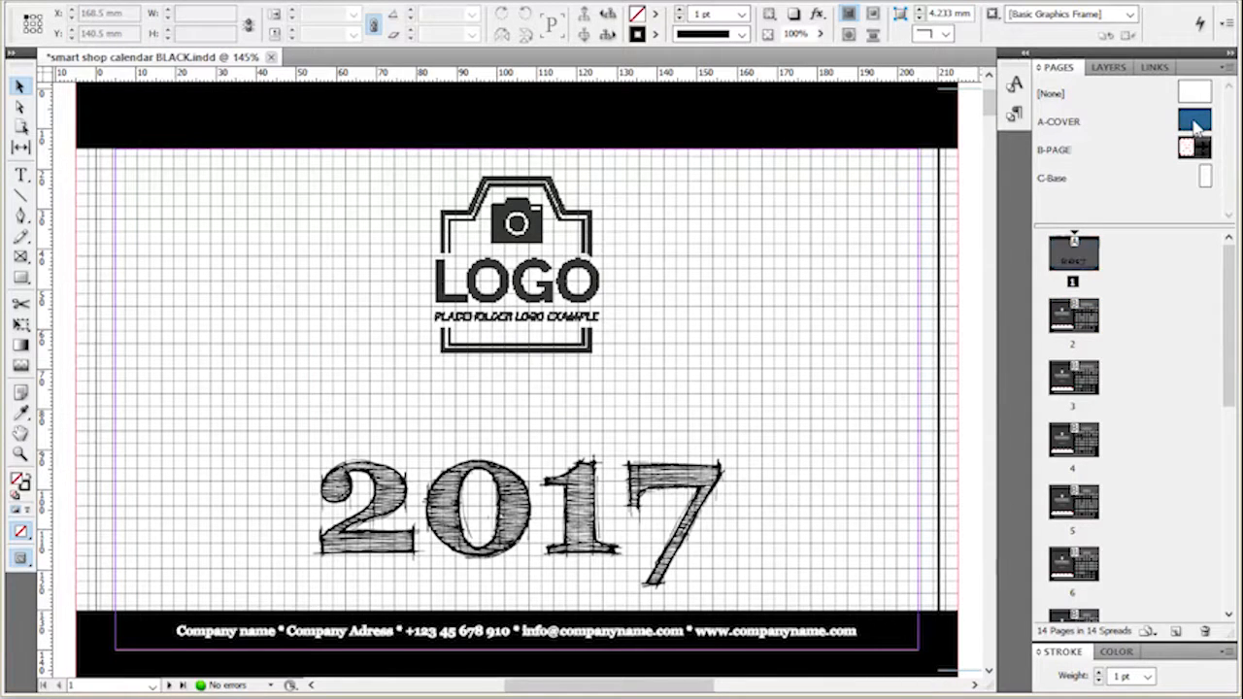
pyautogui.click(845, 151)
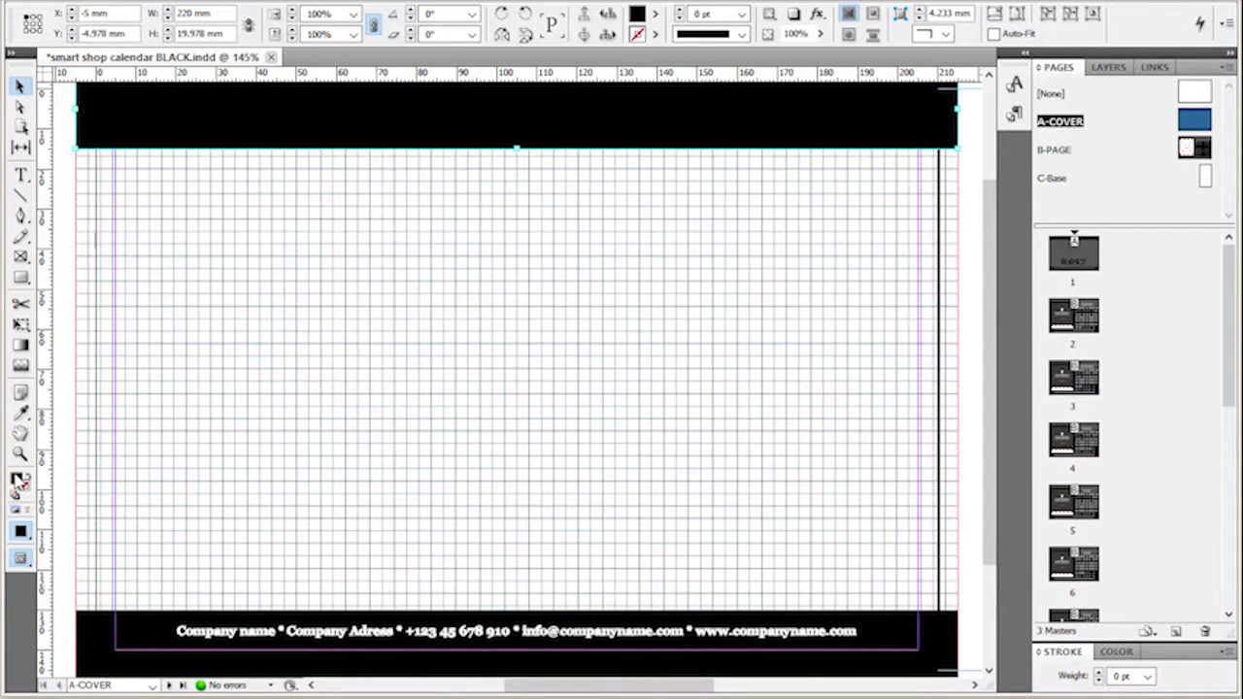
pyautogui.doubleClick(19, 479)
pyautogui.moveTo(238, 285); pyautogui.dragTo(201, 300)
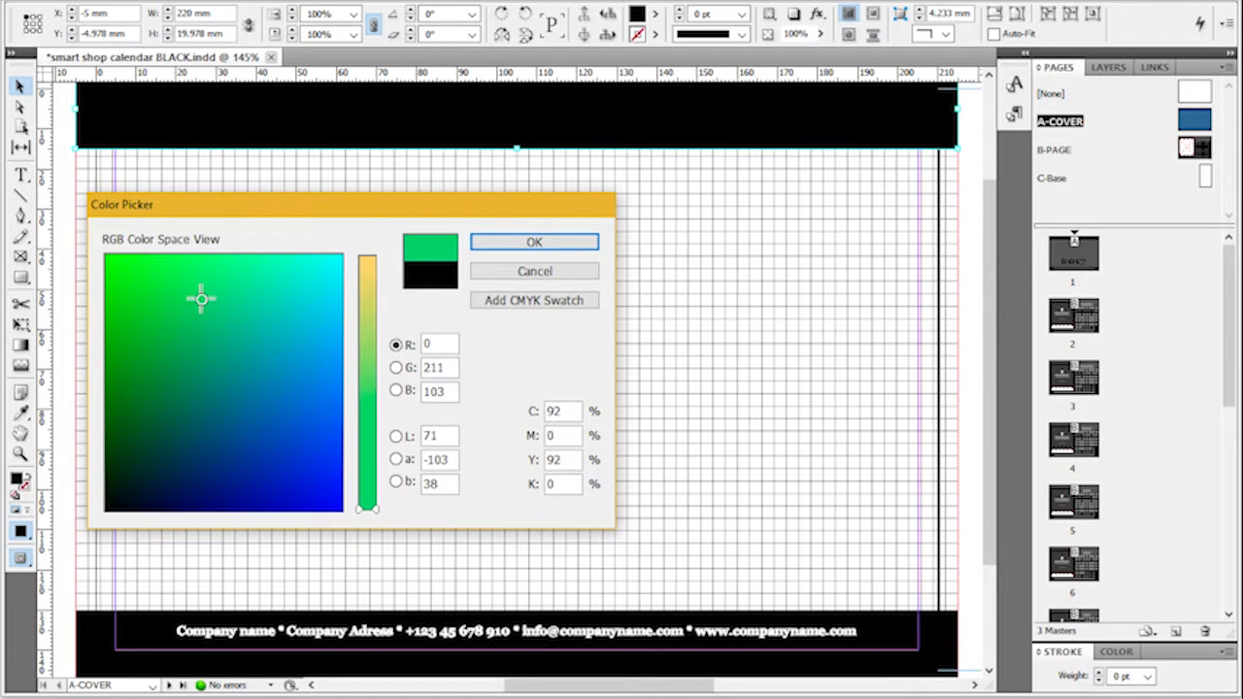
pyautogui.doubleClick(569, 415)
pyautogui.press('Tab')
pyautogui.click(554, 243)
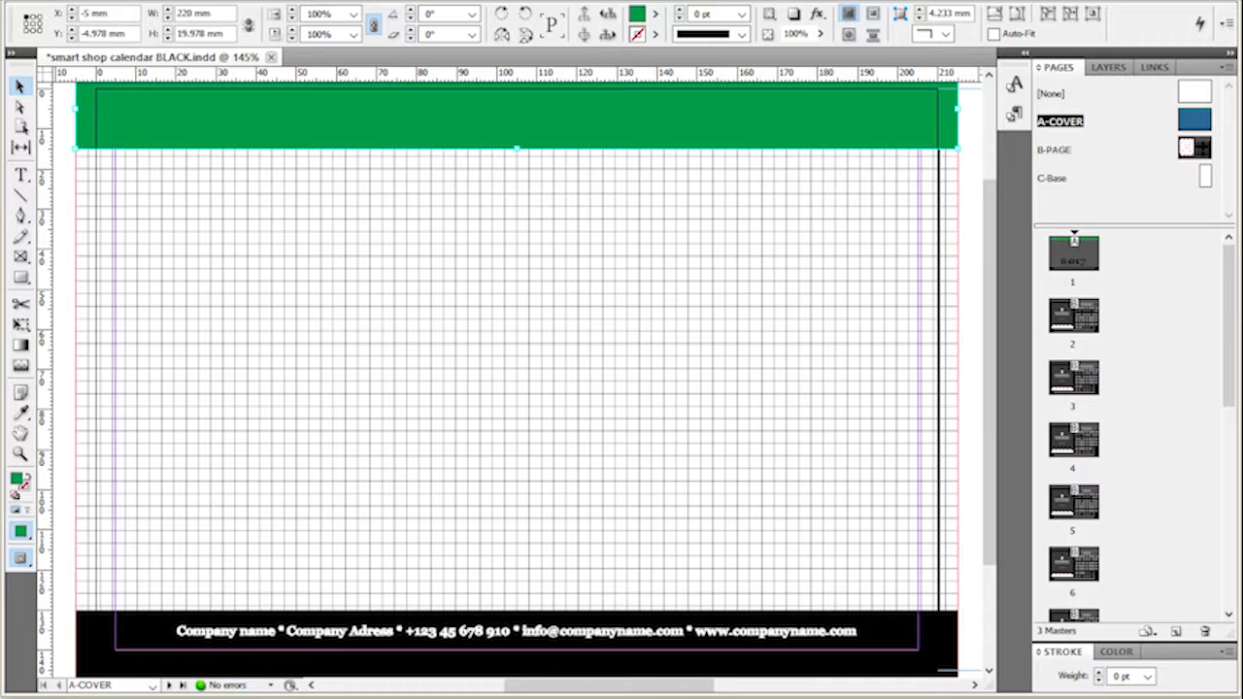
# - Undo the green fill on the cover master's upper bar and deselect the bar
pyautogui.click(105, 2)
pyautogui.click(111, 14)
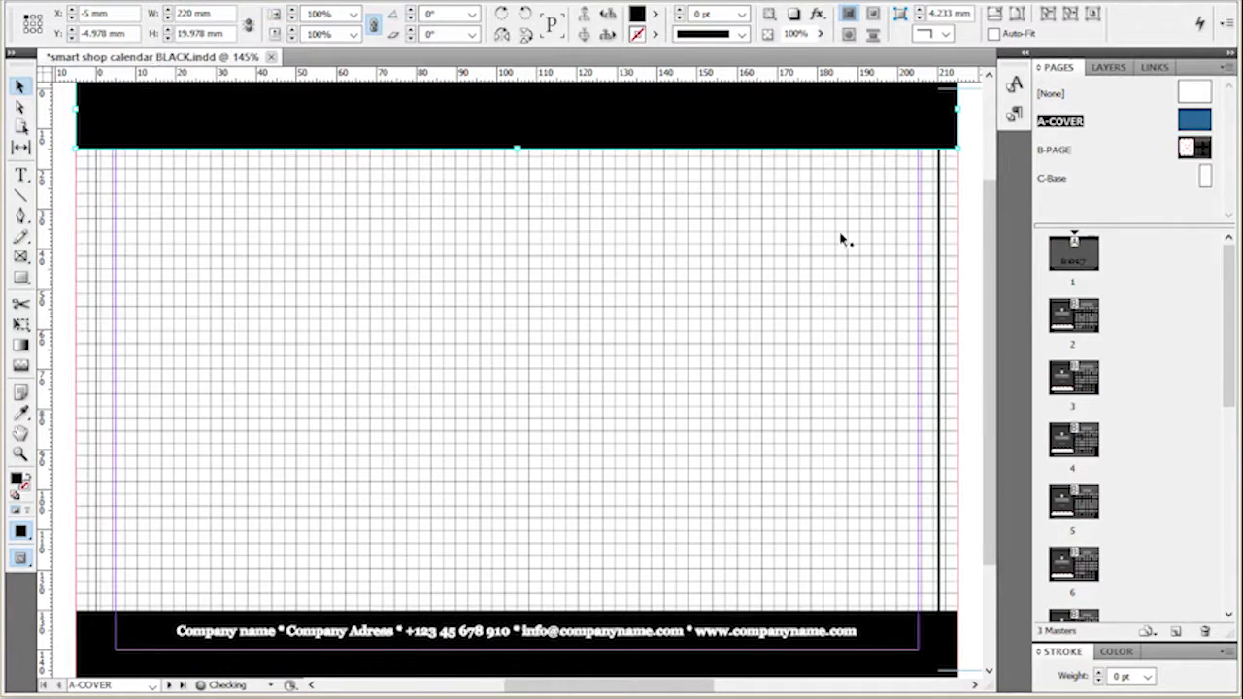
pyautogui.click(975, 148)
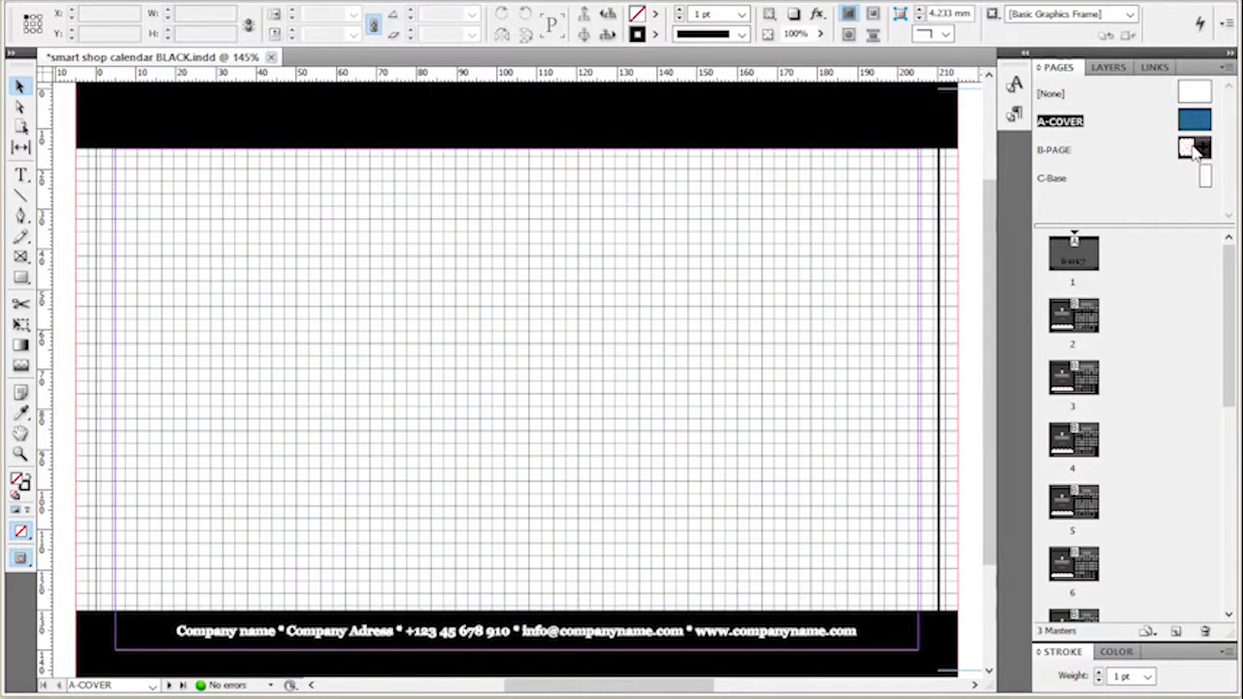
# - Inspect the Sunday column graphic on the B-PAGE master and return to page 2
pyautogui.doubleClick(1195, 148)
pyautogui.click(547, 263)
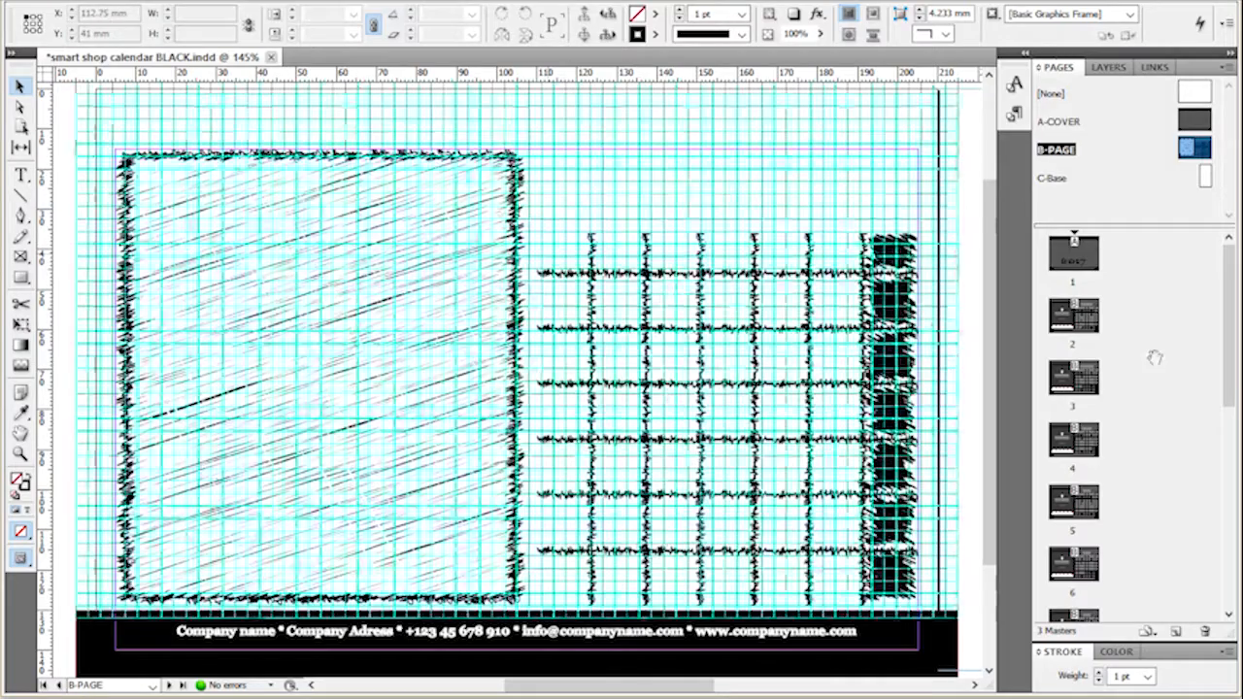
pyautogui.click(872, 187)
pyautogui.click(886, 260)
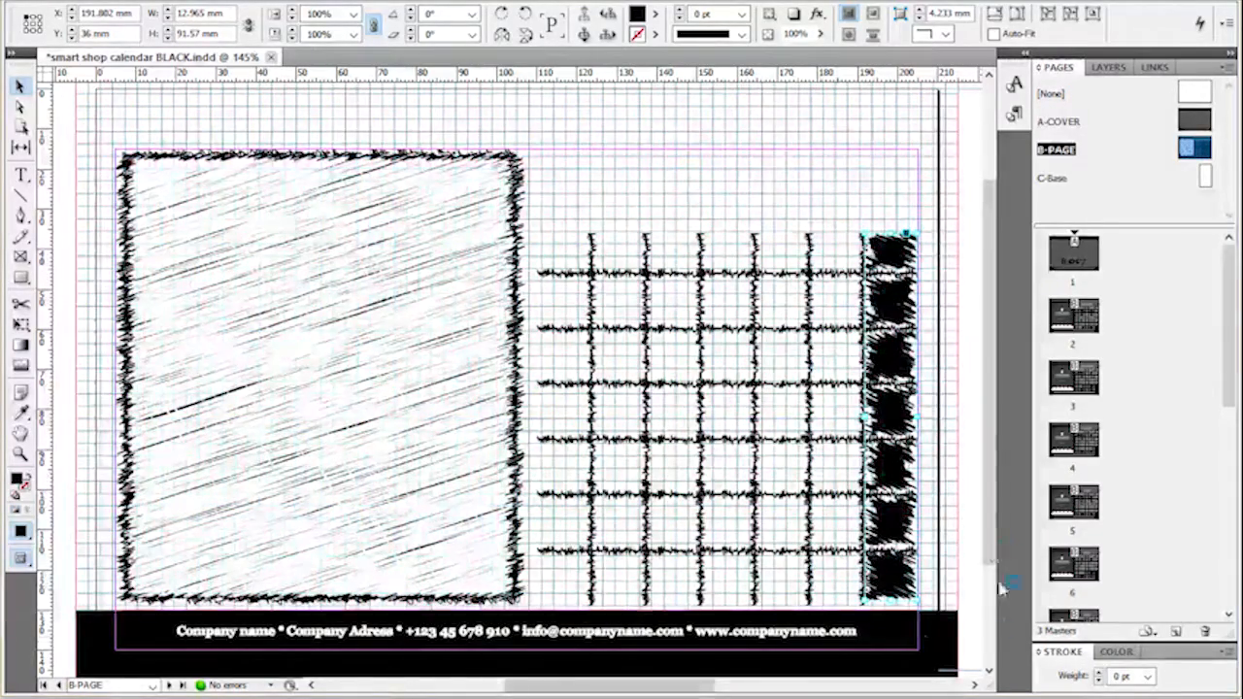
pyautogui.click(974, 402)
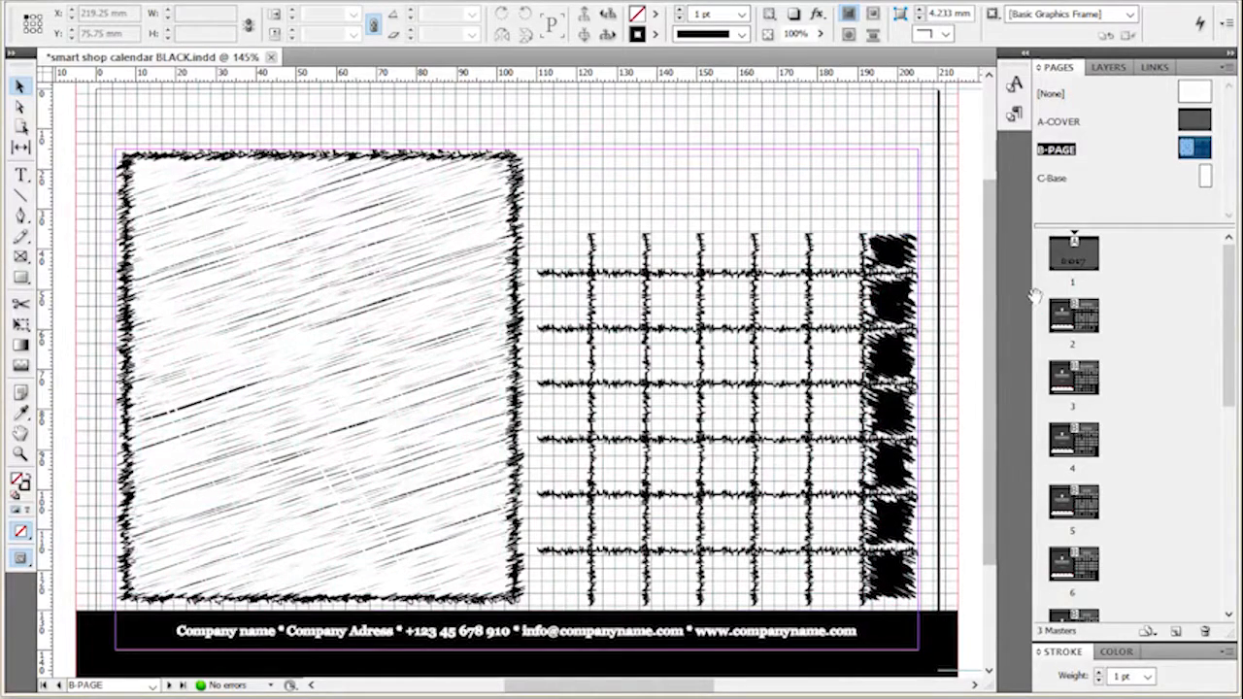
pyautogui.doubleClick(1059, 317)
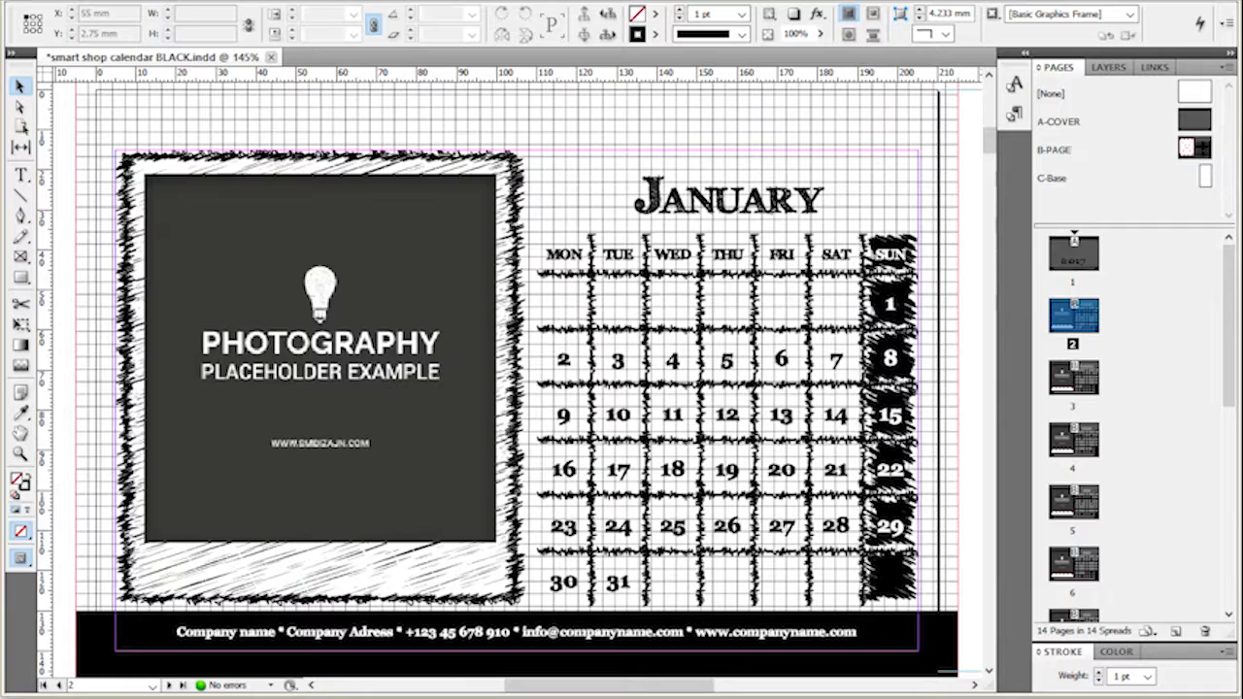
# - Redefine the C=0 M=0 Y=0 K=100 swatch as magenta with 100% magenta and 0% black, and close the swatch list
pyautogui.click(368, 0)
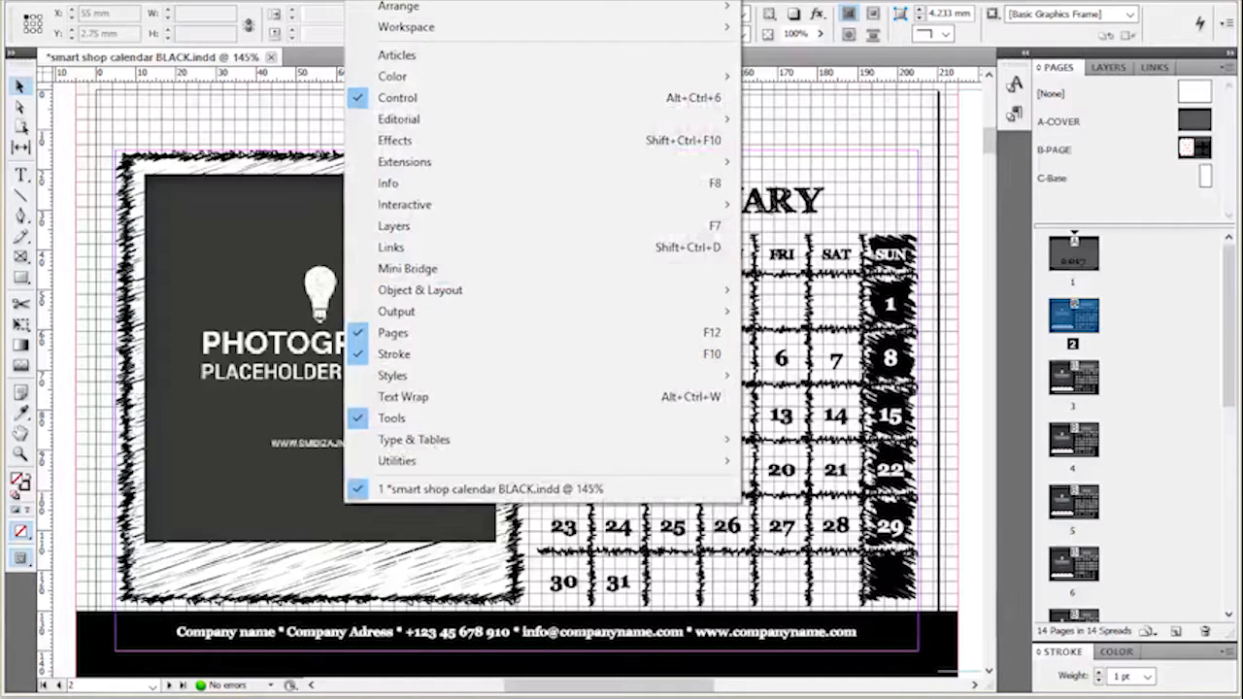
pyautogui.moveTo(396, 87)
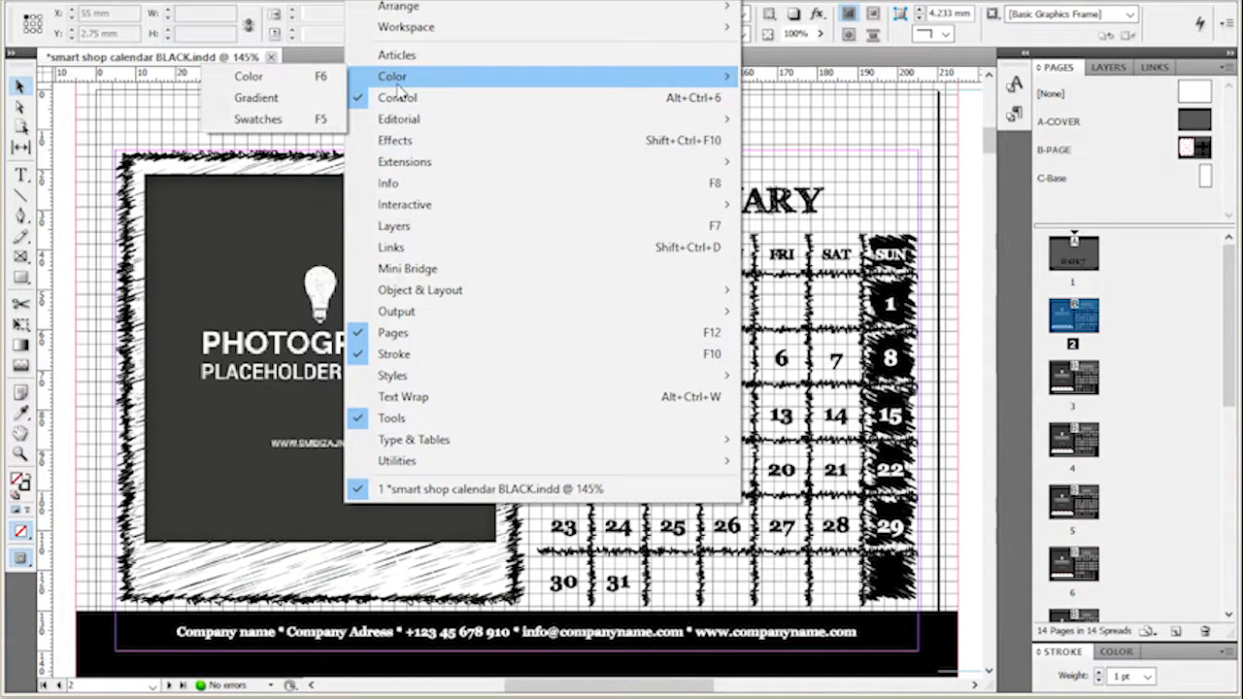
pyautogui.click(237, 120)
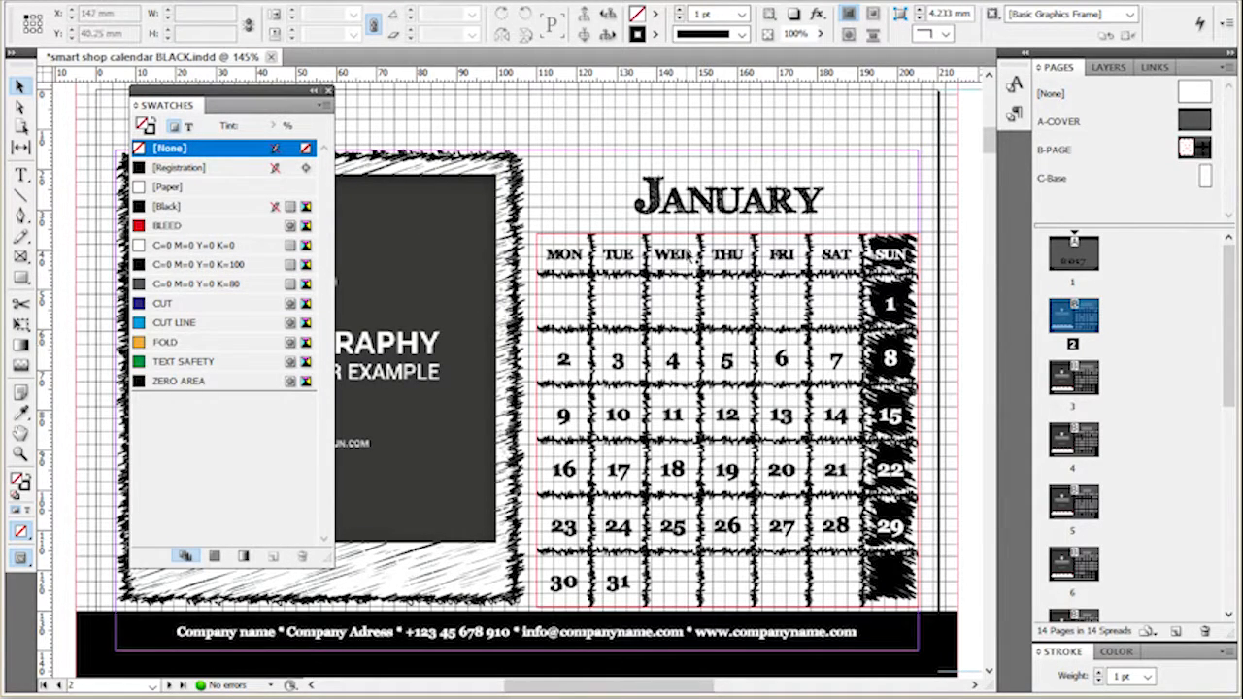
pyautogui.doubleClick(250, 266)
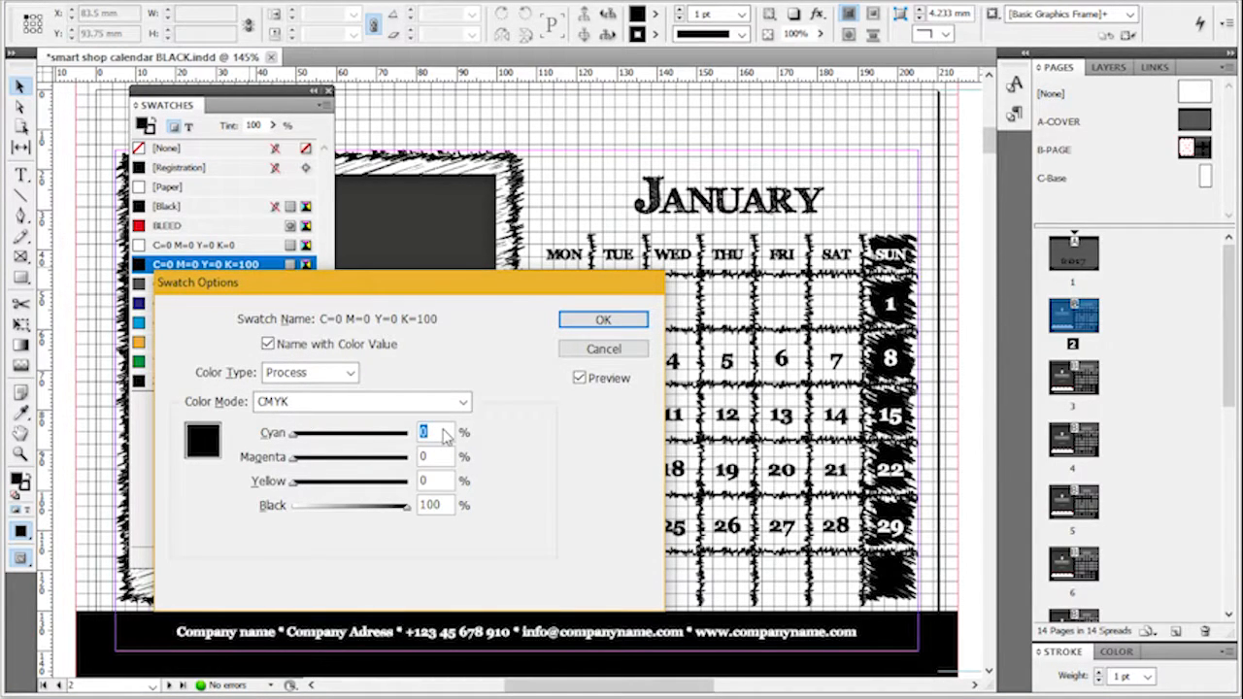
pyautogui.write('100')
pyautogui.press('Tab')
pyautogui.press('Tab')
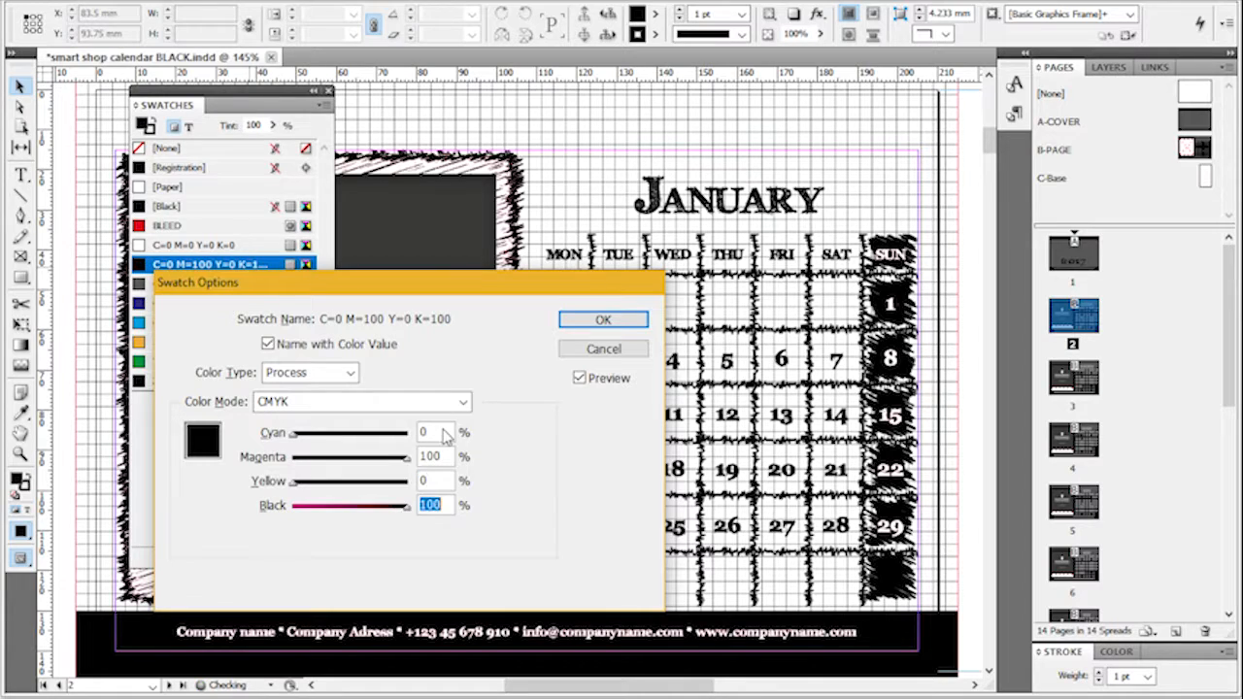
pyautogui.write('100')
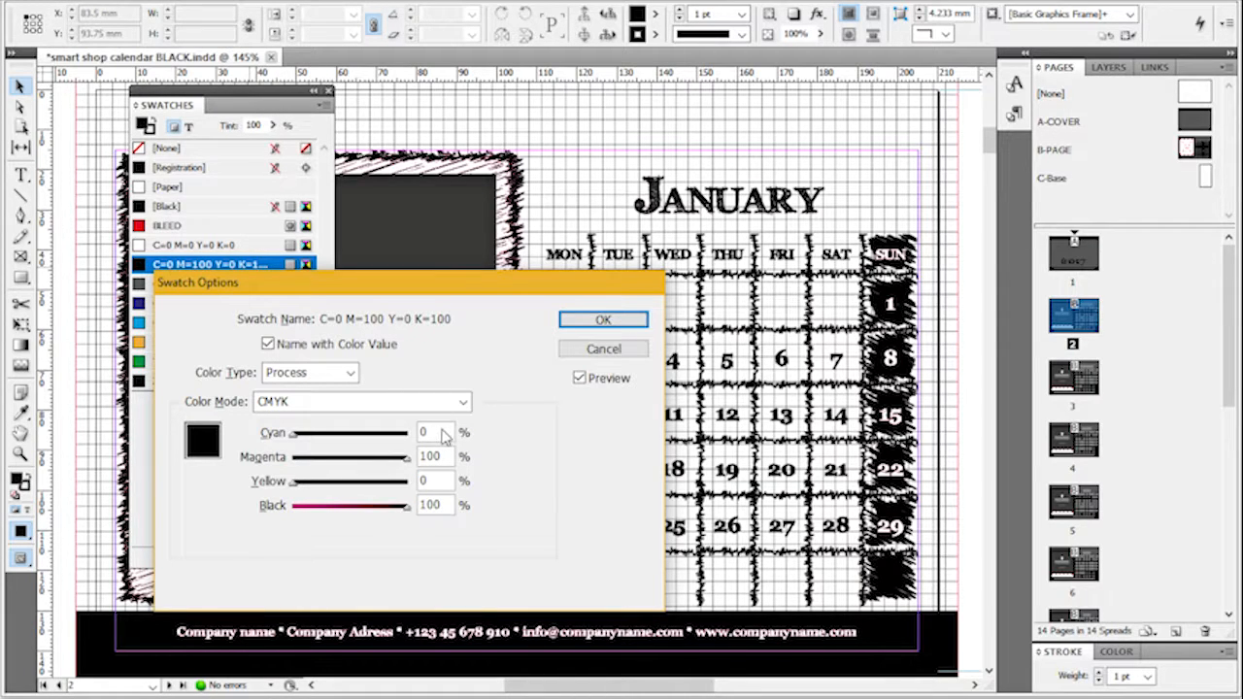
pyautogui.doubleClick(433, 505)
pyautogui.write('0')
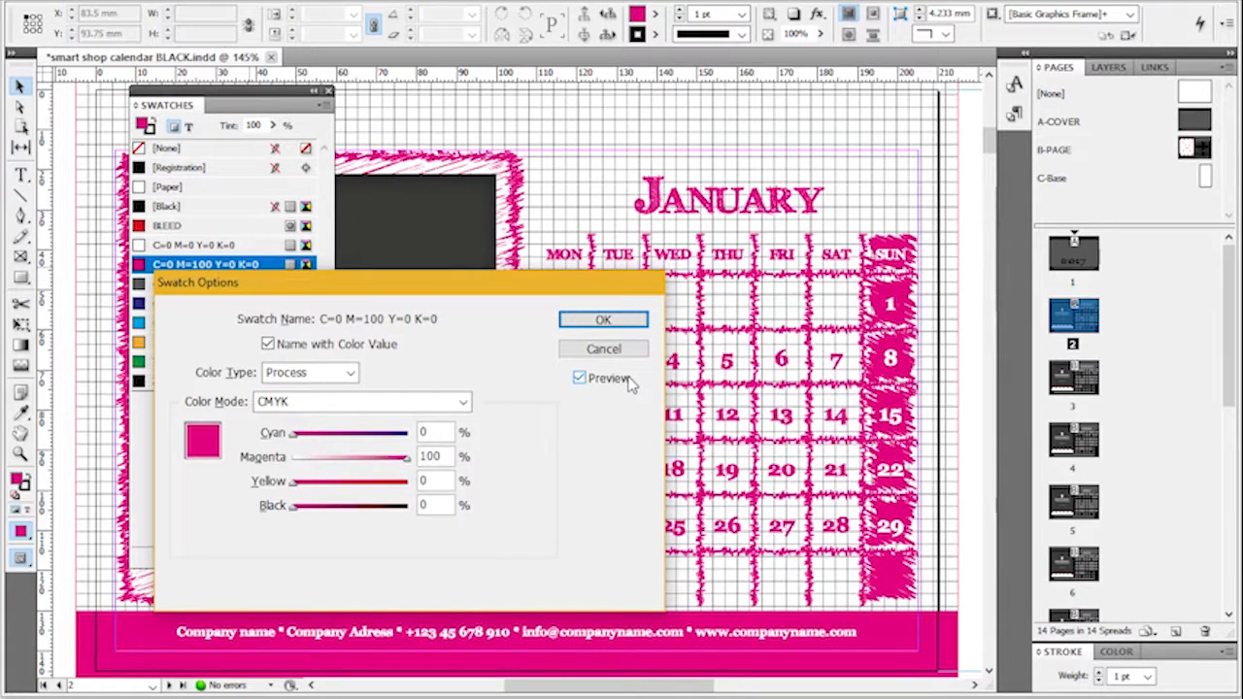
pyautogui.click(603, 320)
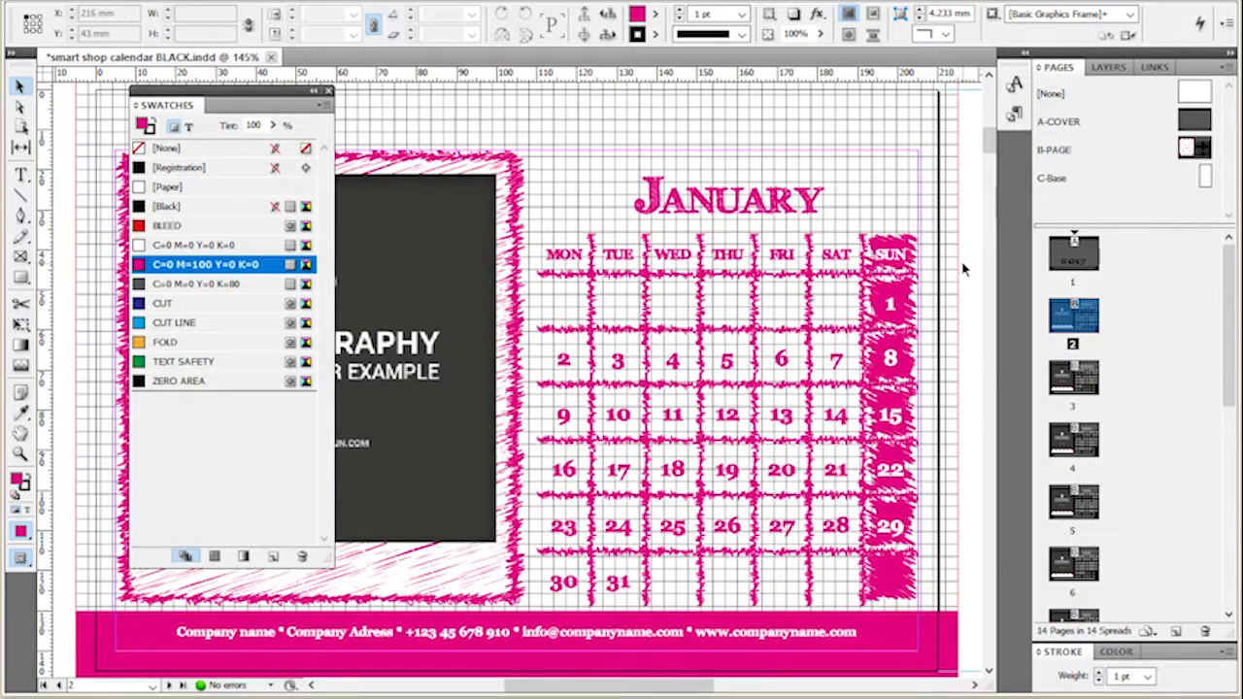
pyautogui.click(326, 92)
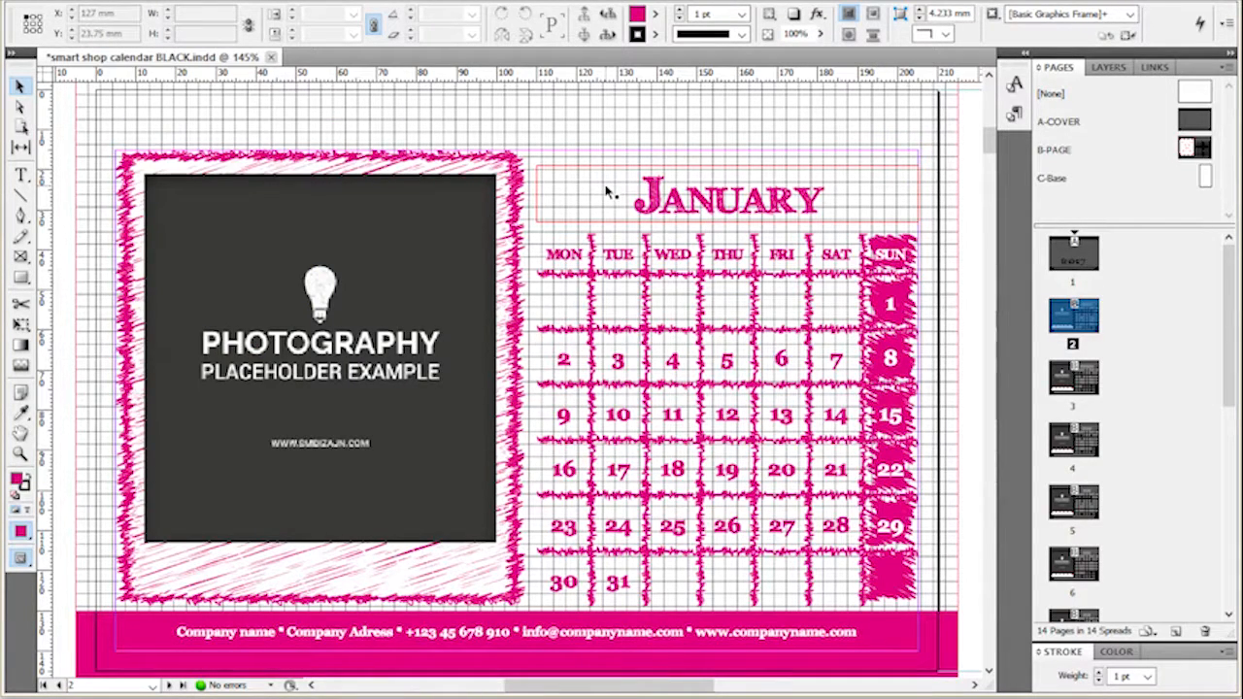
# - Try replacing the January title on page 2 with "Januar", and undo the text edit
pyautogui.click(834, 189)
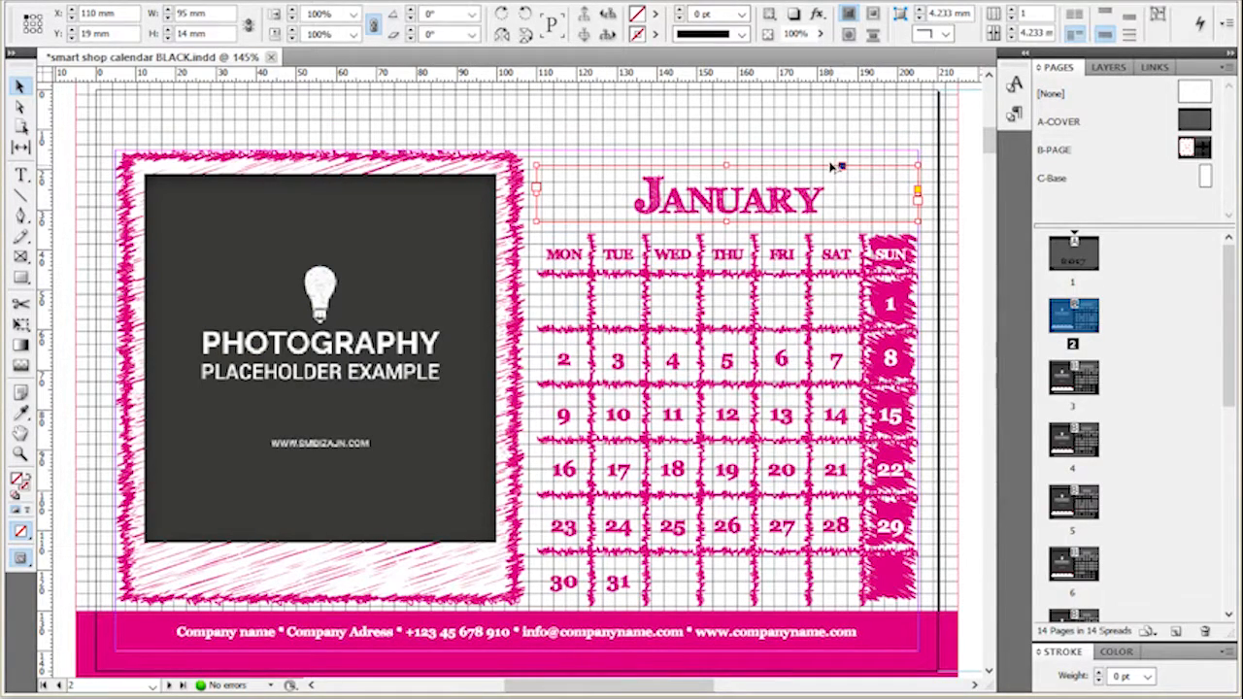
pyautogui.doubleClick(754, 208)
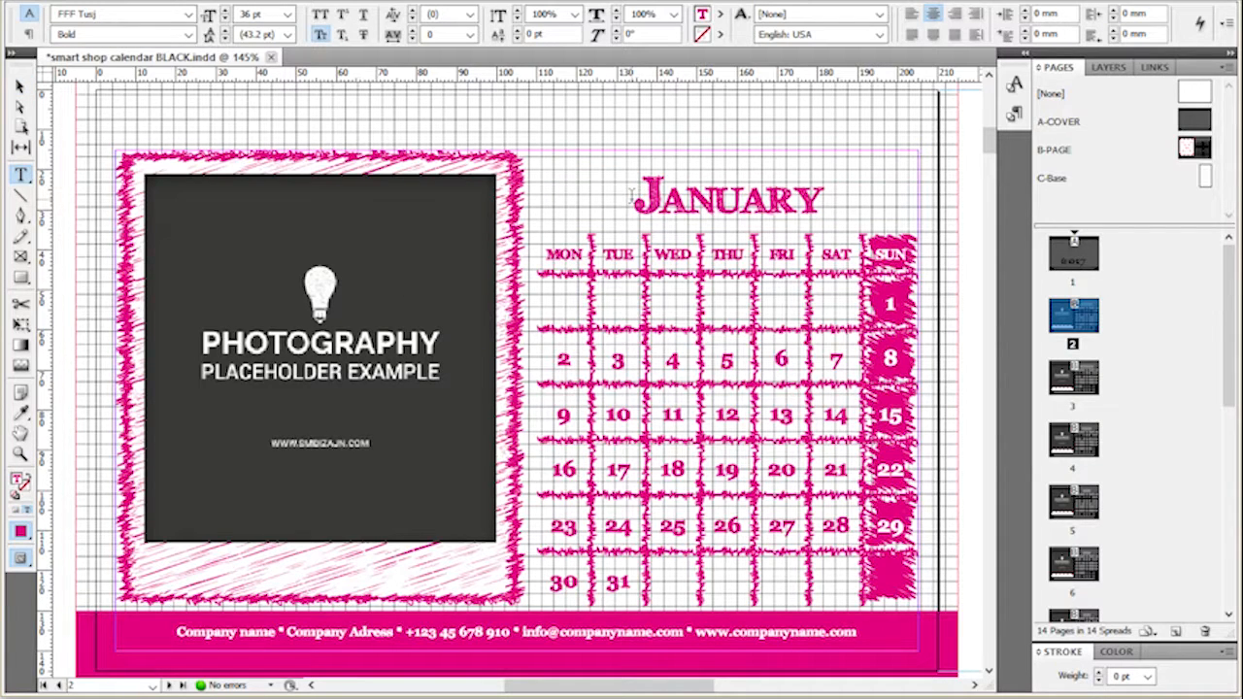
pyautogui.moveTo(634, 199); pyautogui.dragTo(841, 201)
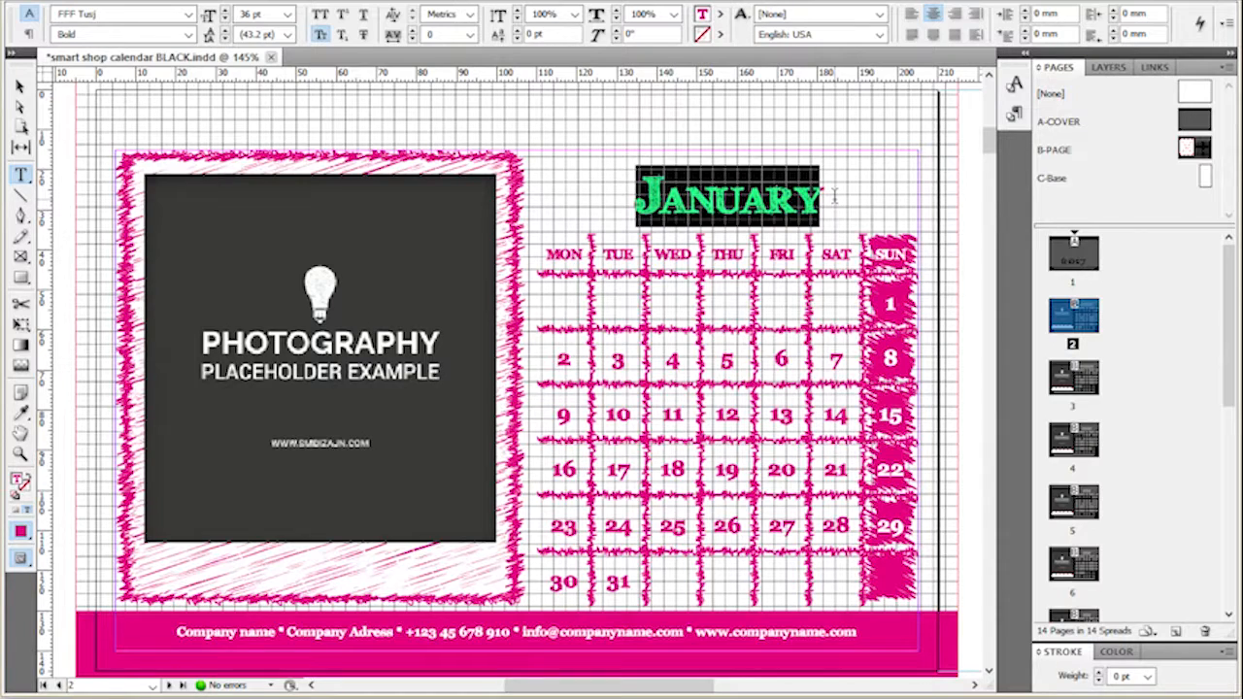
pyautogui.write('Januar')
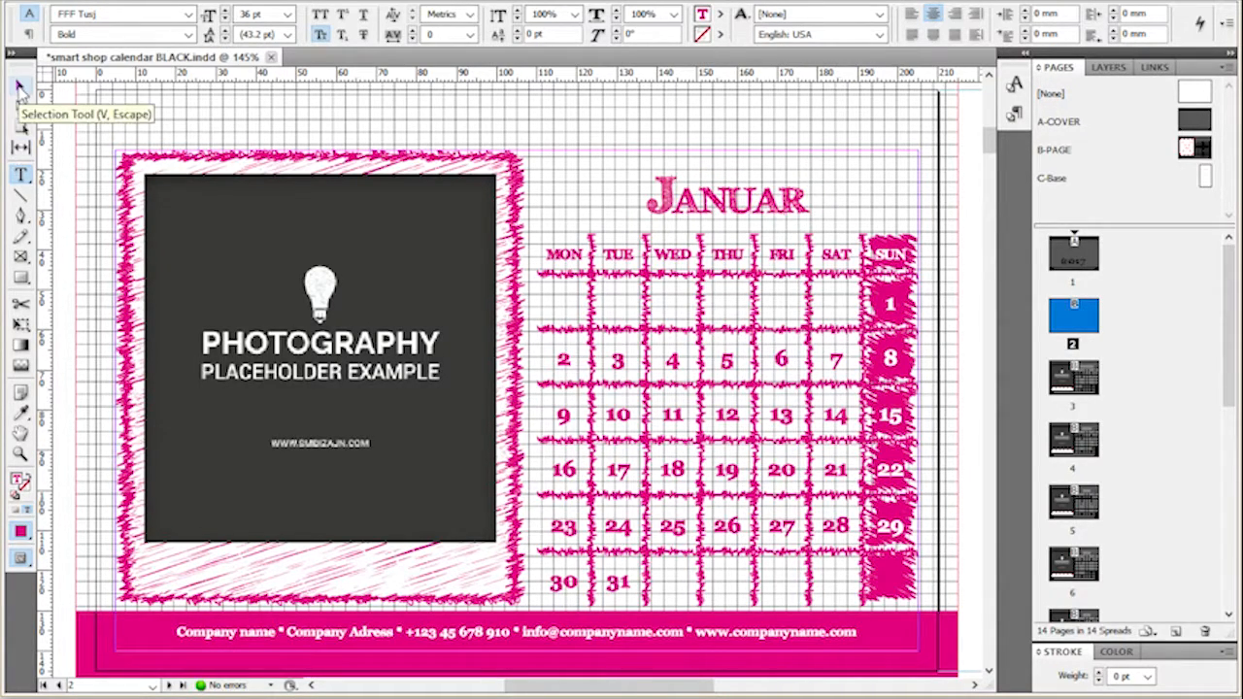
pyautogui.click(19, 86)
pyautogui.hotkey('ctrl', 'z')
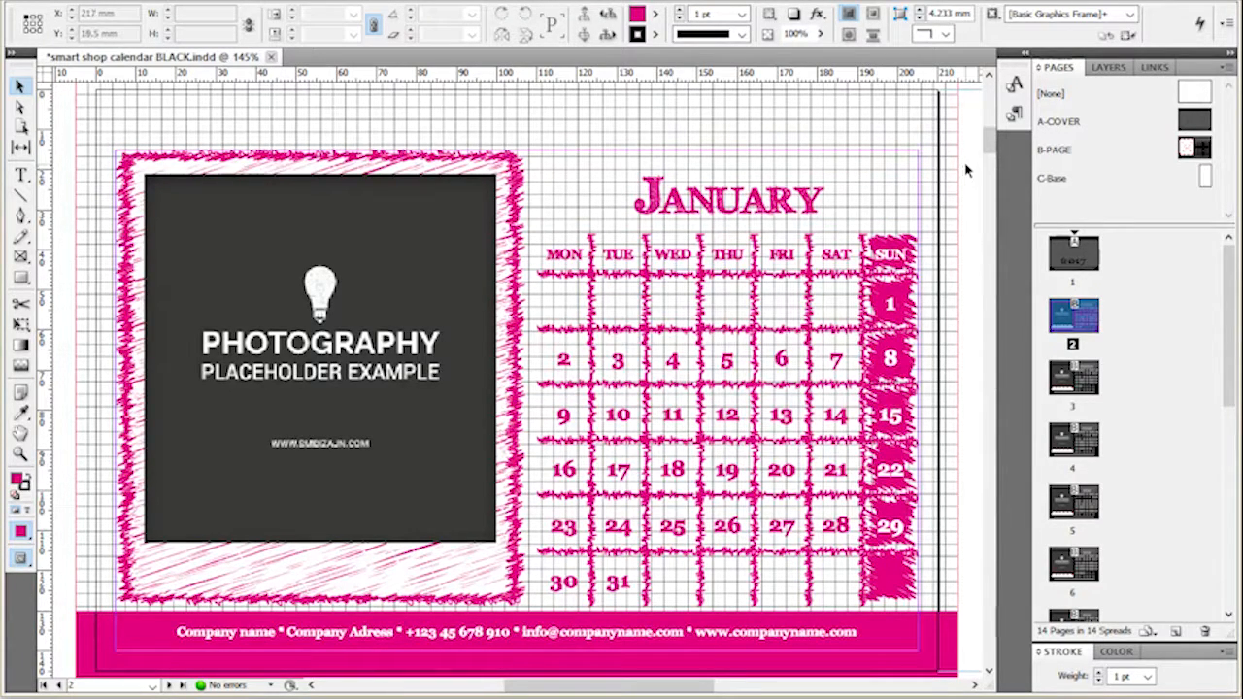
# - Inspect the month title and date grid frames on page 2, and the company footer on the A-COVER master
pyautogui.click(746, 188)
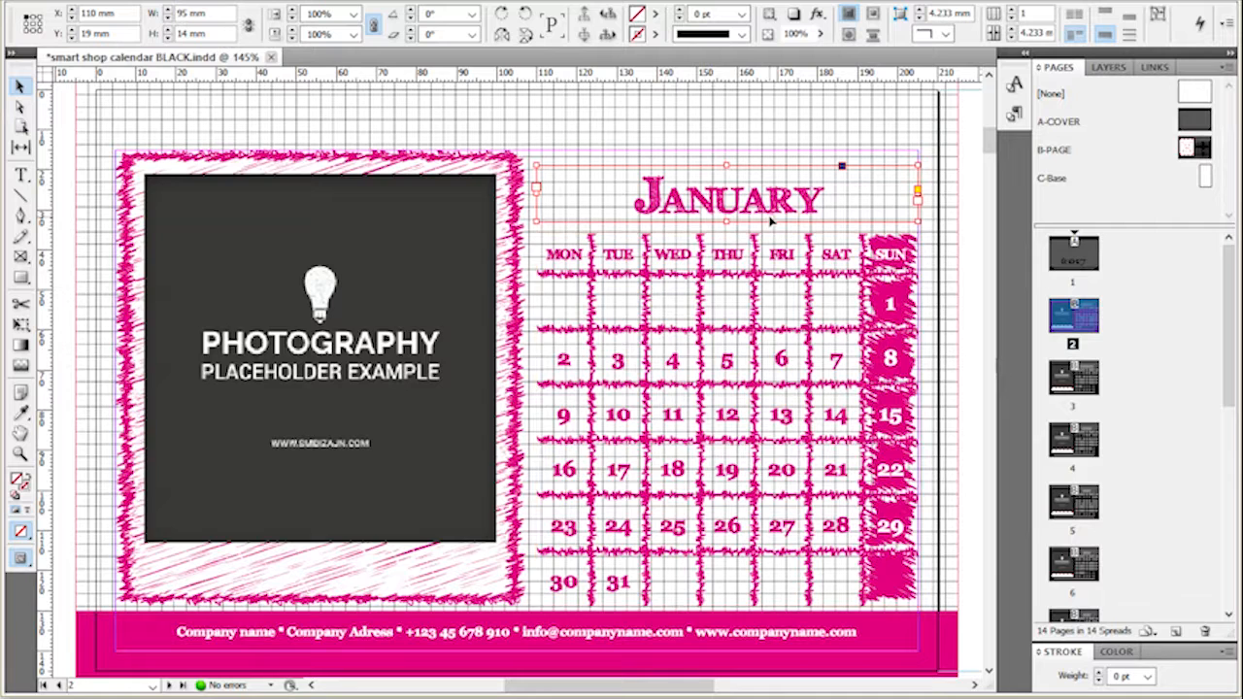
pyautogui.click(730, 255)
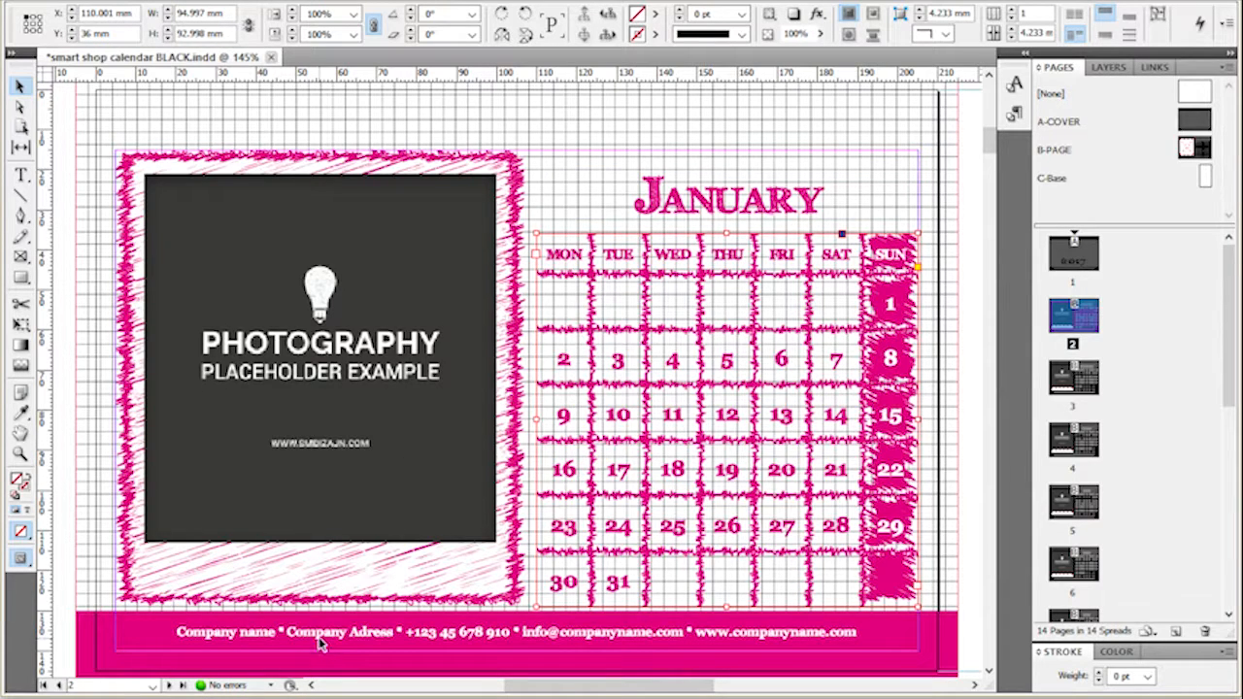
pyautogui.click(680, 208)
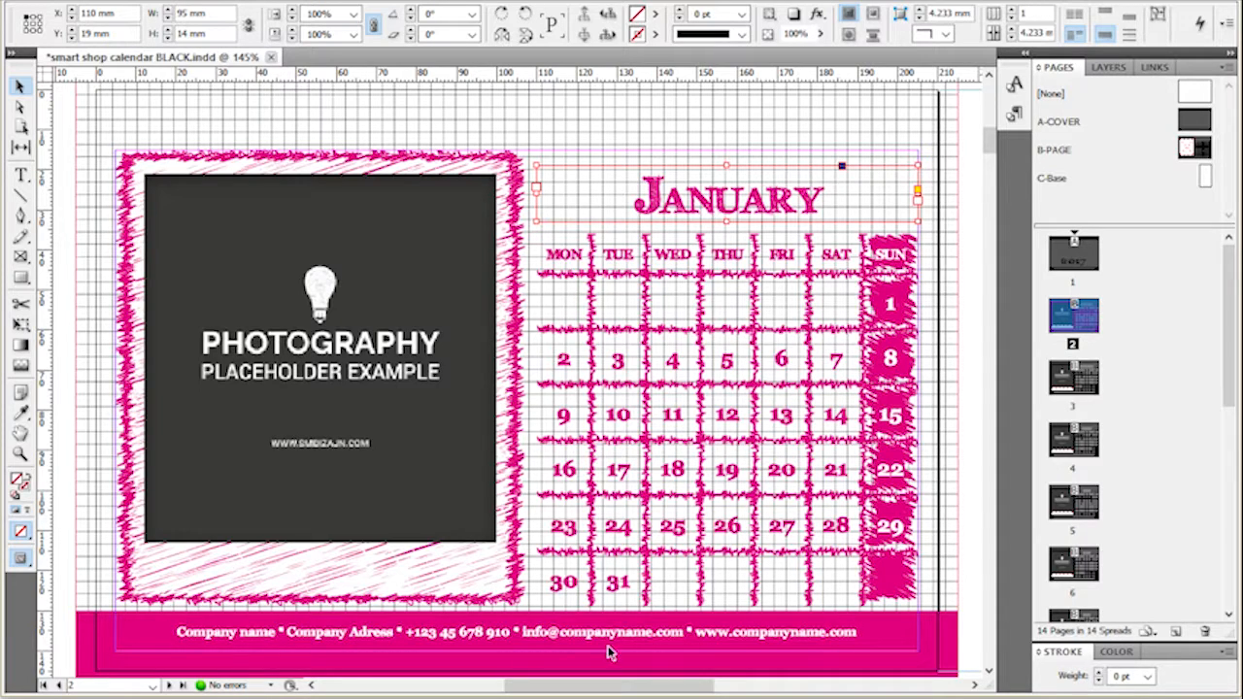
pyautogui.doubleClick(1193, 125)
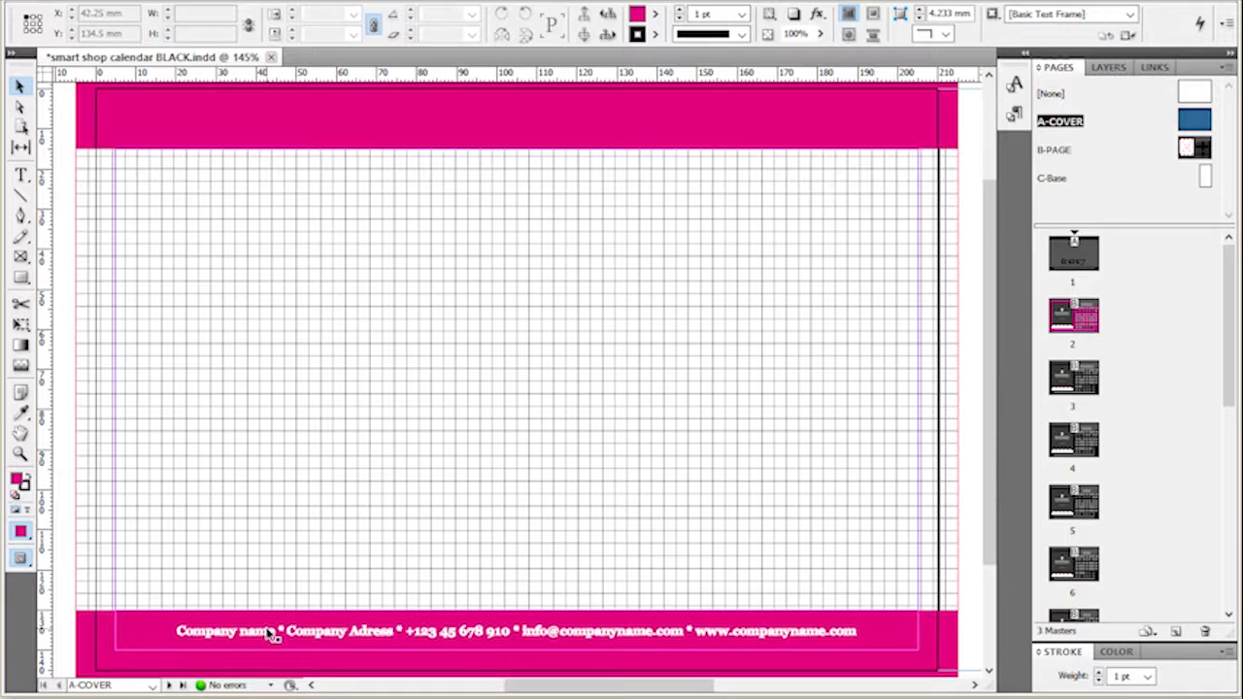
pyautogui.click(296, 641)
# - On the B-PAGE master, replace "Company name" in the footer text with "Smart SHOP"
pyautogui.doubleClick(1189, 150)
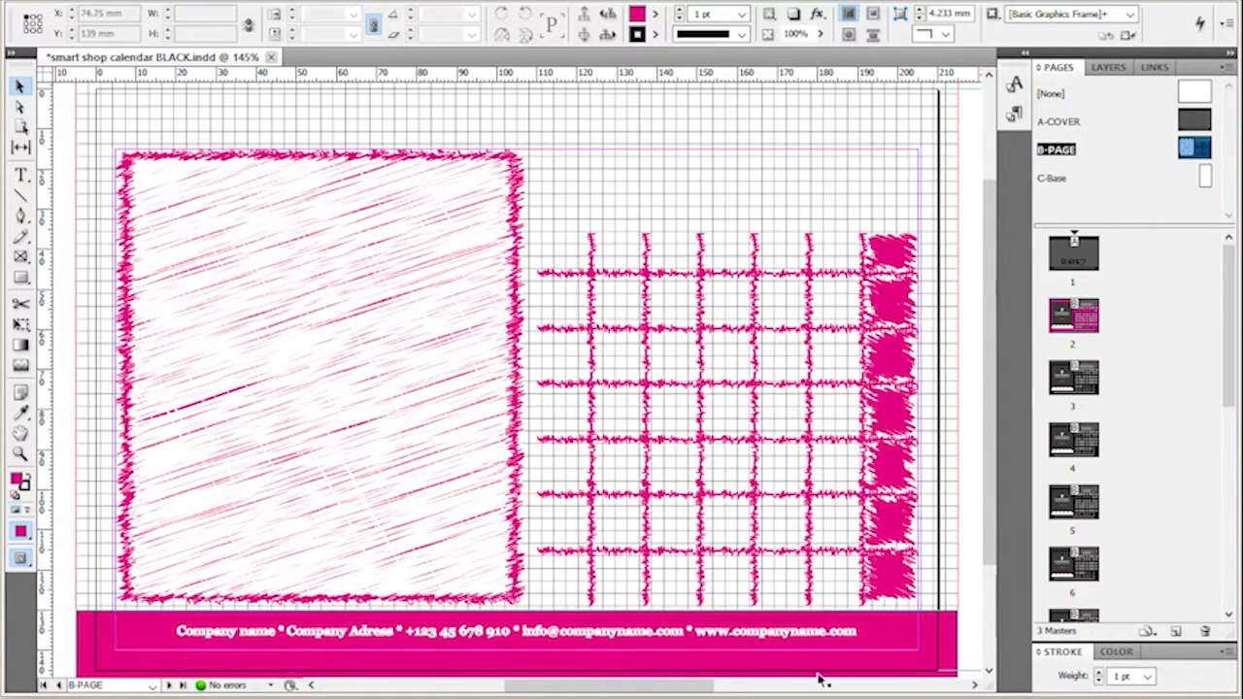
pyautogui.scroll(2, 204, 656)
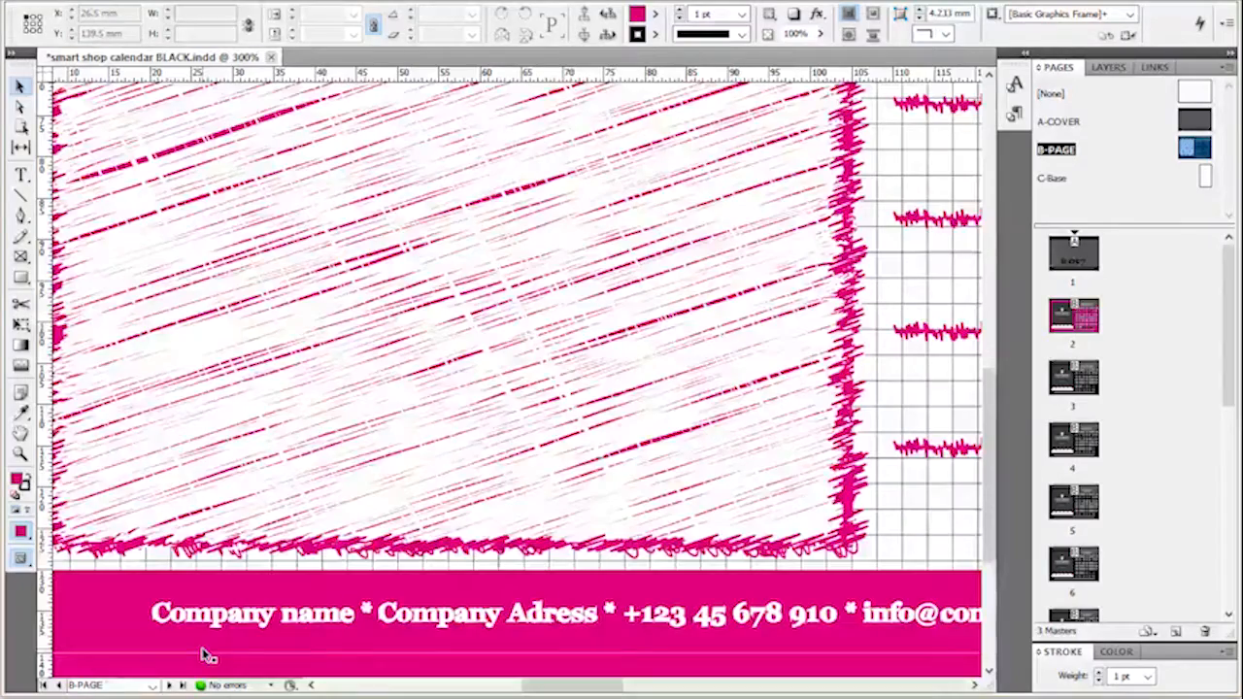
pyautogui.doubleClick(326, 620)
pyautogui.moveTo(355, 616); pyautogui.dragTo(137, 612)
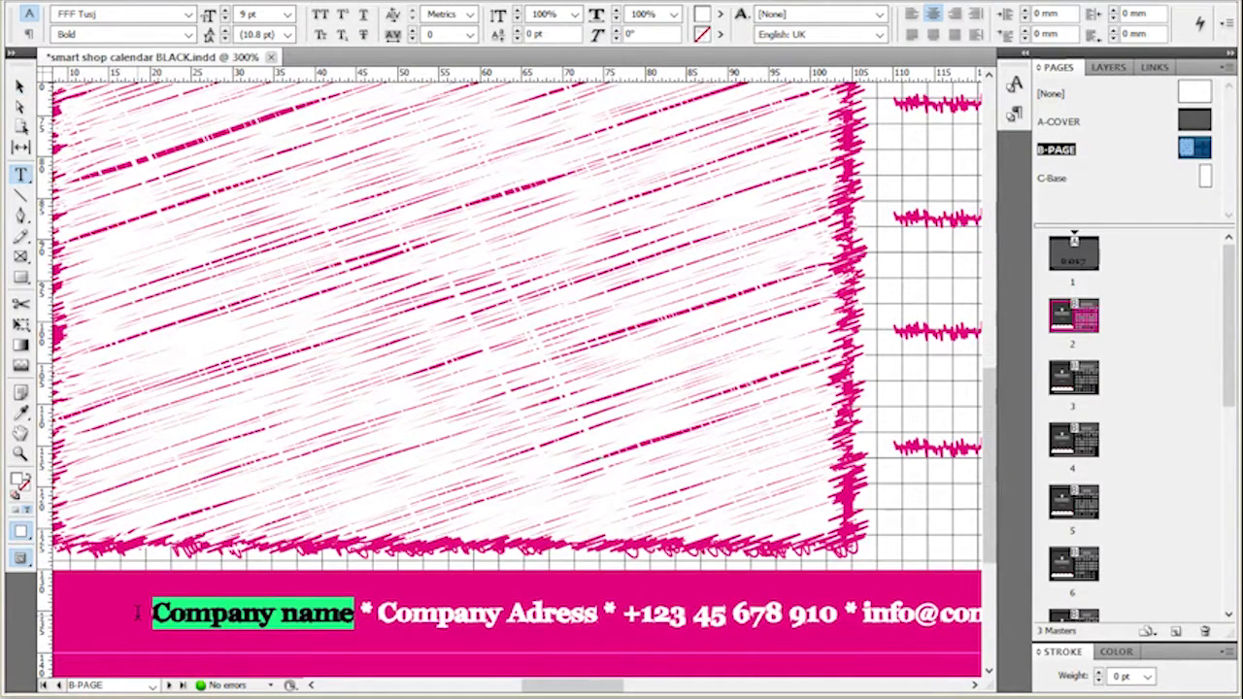
pyautogui.write('Smart')
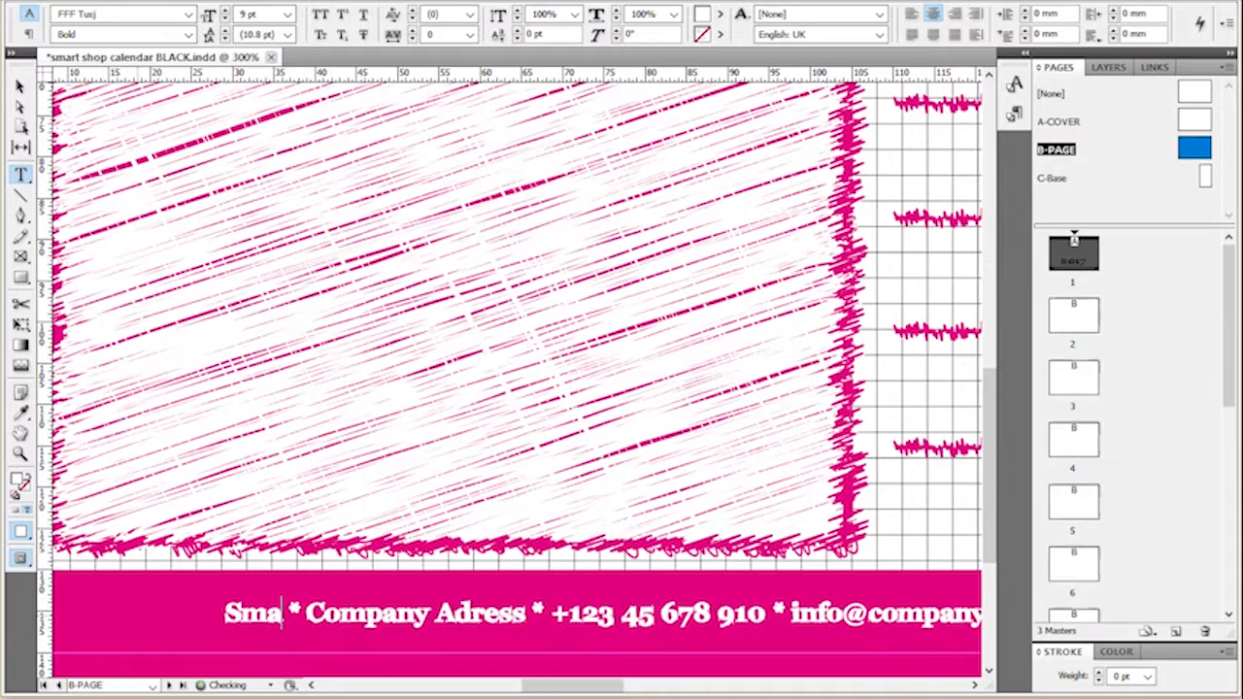
pyautogui.write(' SHOP')
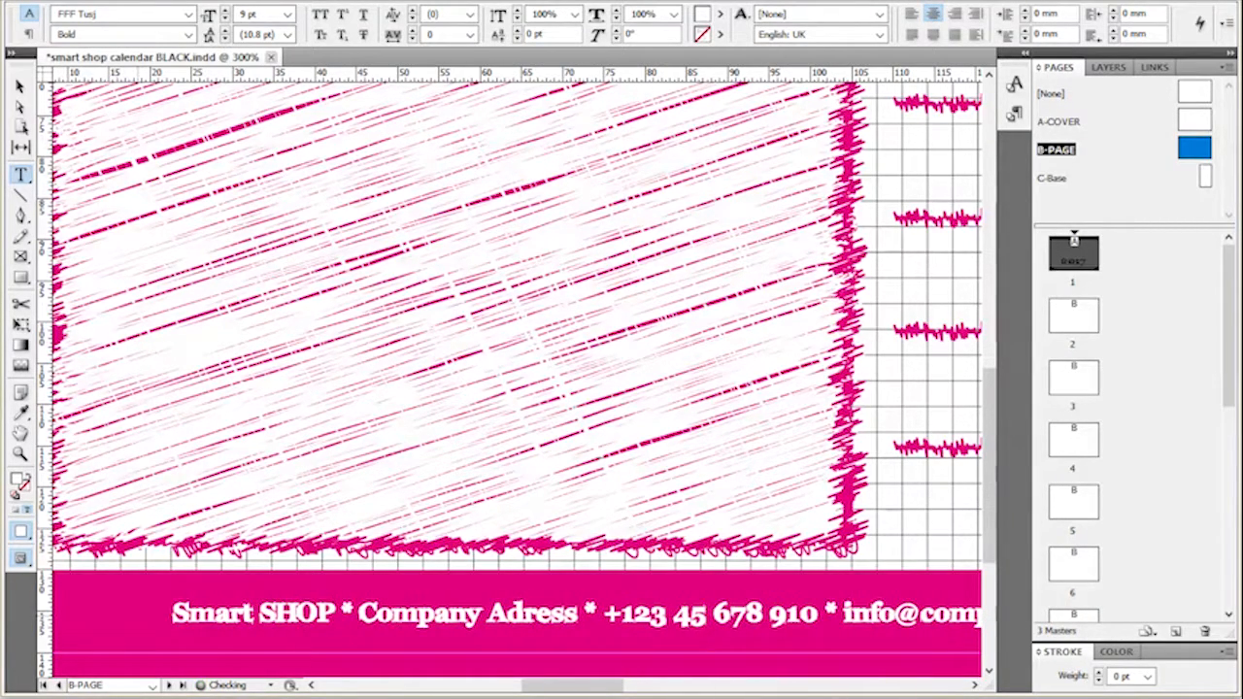
pyautogui.press('Escape')
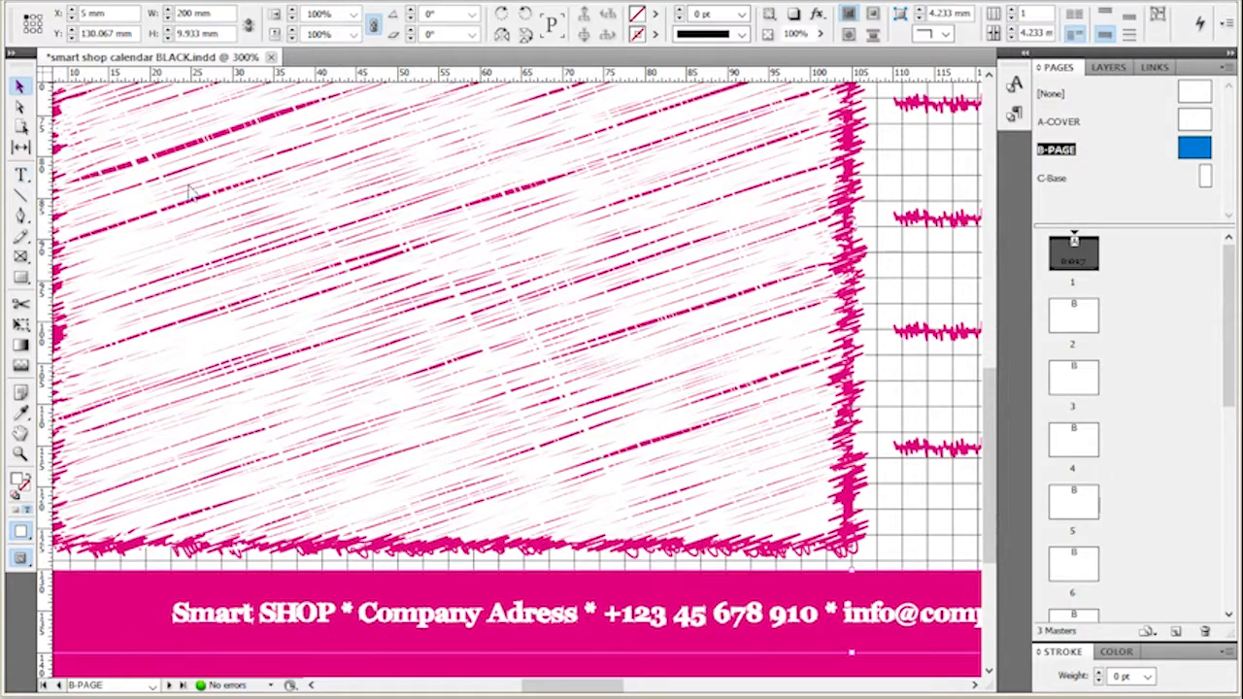
# - Return to page 2 and check the footer text on the January and February pages
pyautogui.doubleClick(1073, 316)
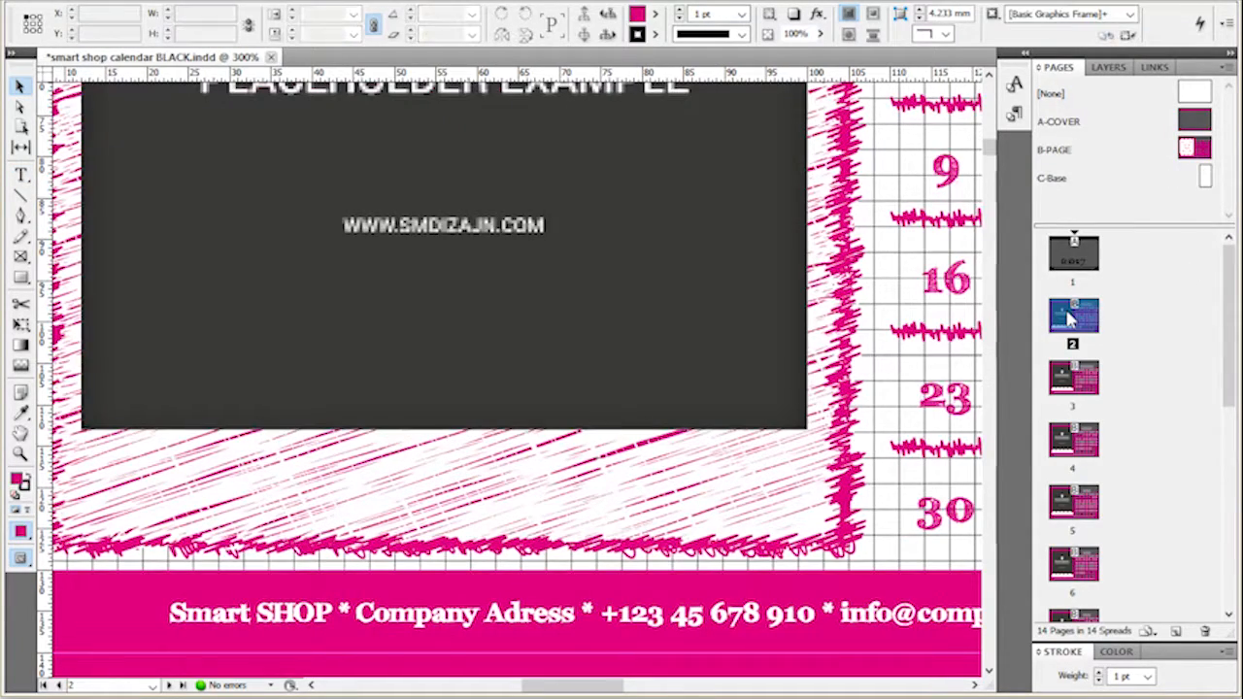
pyautogui.hotkey('ctrl', '-')
pyautogui.hotkey('ctrl', '-')
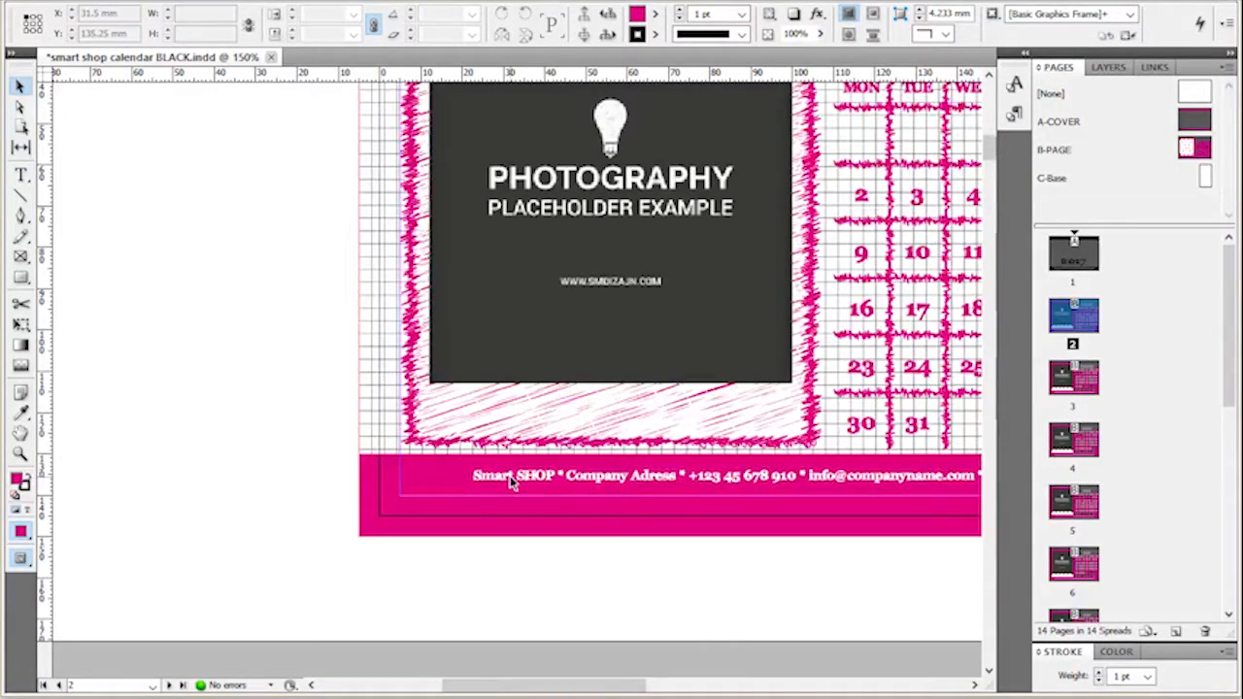
pyautogui.scroll(-6, 511, 483)
pyautogui.scroll(-10, 511, 483)
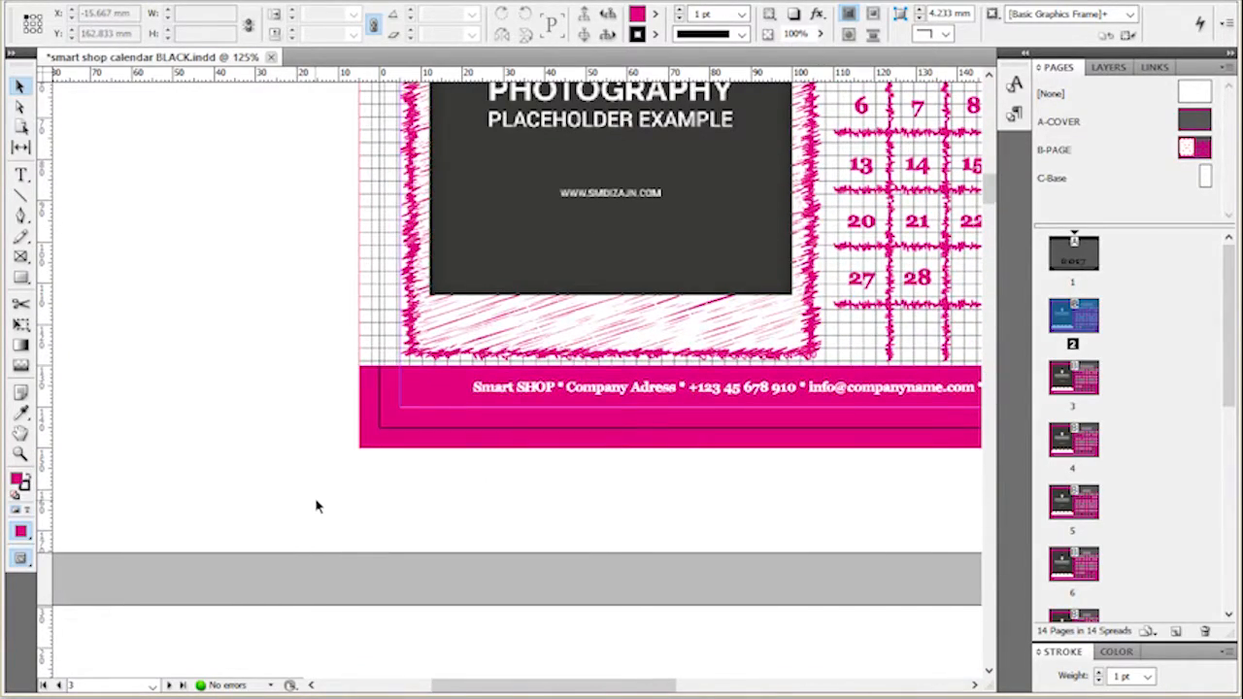
pyautogui.hotkey('ctrl', '-')
pyautogui.scroll(-8, 790, 492)
pyautogui.scroll(3, 797, 492)
pyautogui.scroll(8, 794, 492)
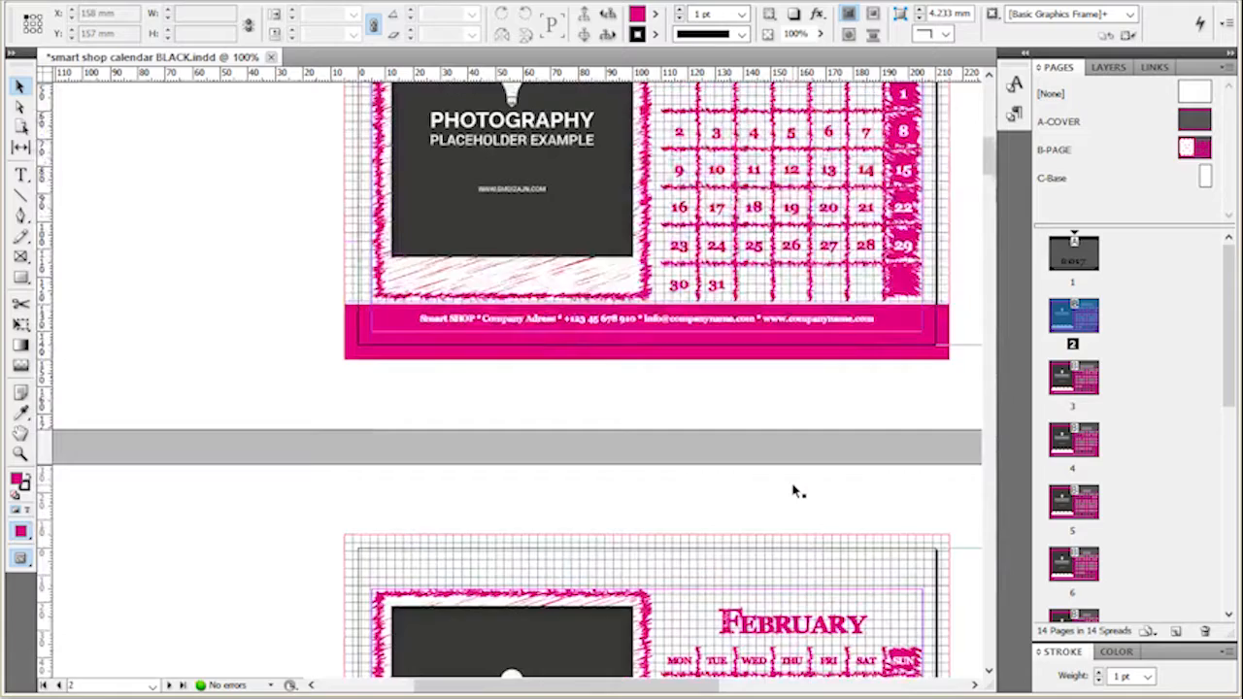
pyautogui.keyDown('alt'); pyautogui.scroll(1, 764, 388); pyautogui.keyUp('alt')
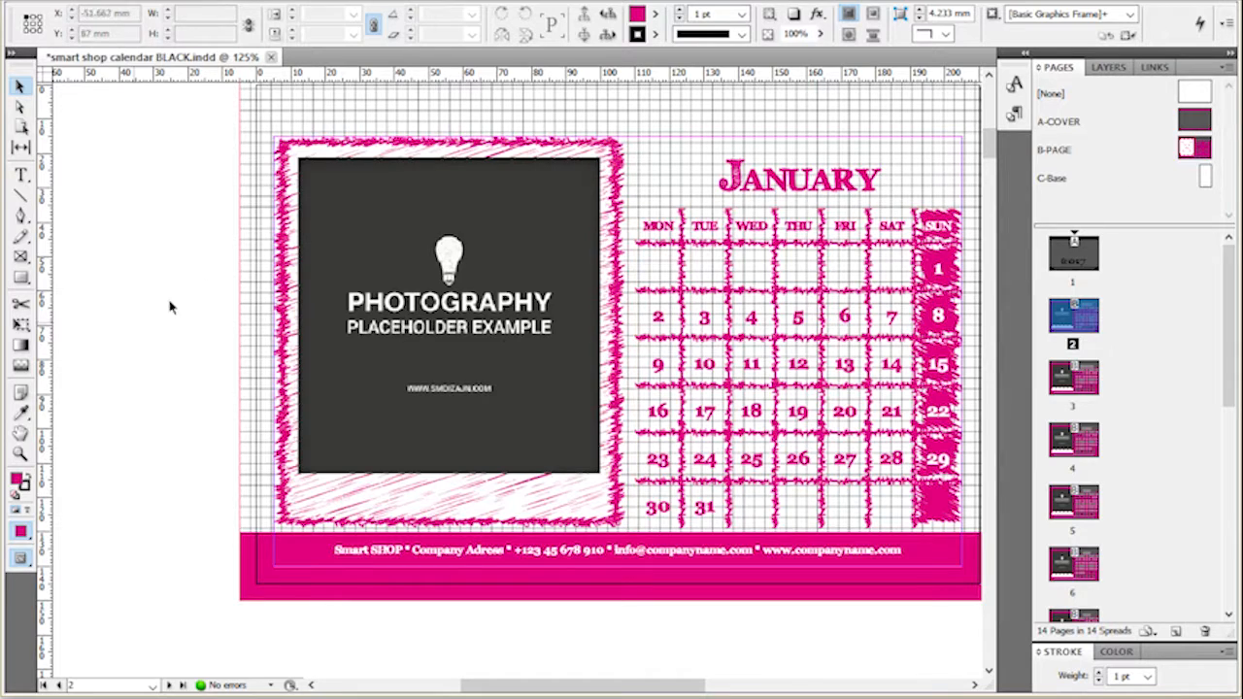
pyautogui.scroll(3, 210, 277)
pyautogui.scroll(-1, 214, 283)
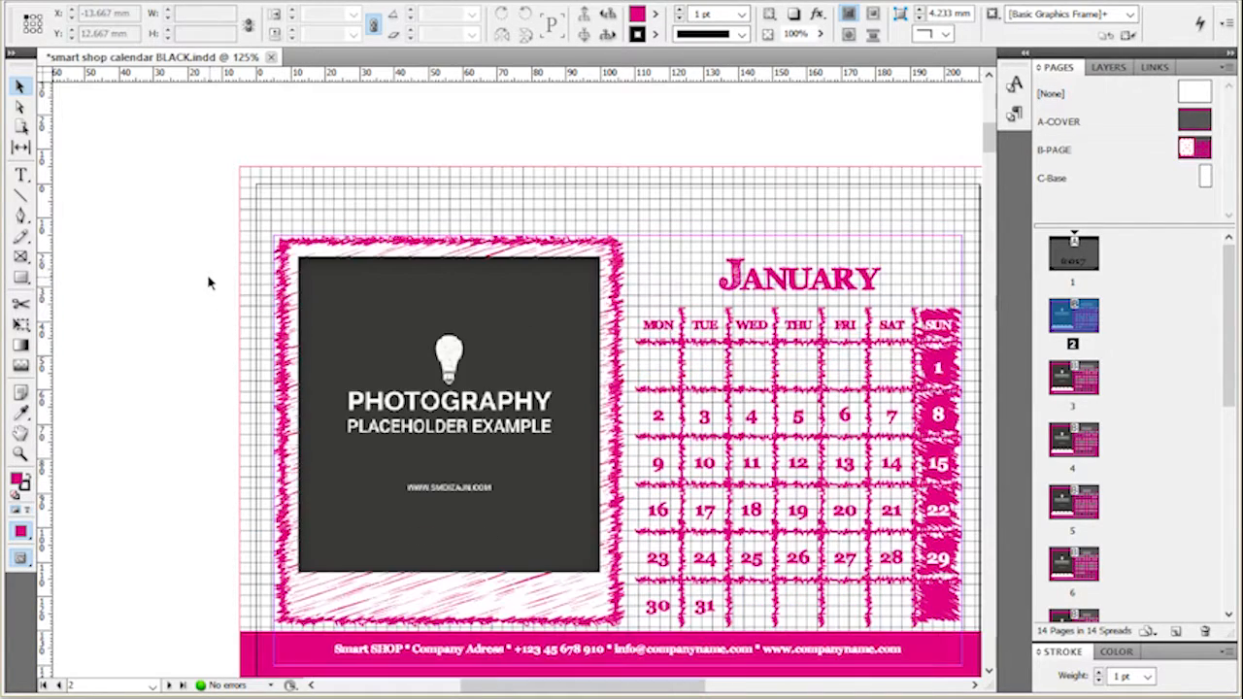
# - Display the character formatting settings for the January title frame on page 2
pyautogui.click(707, 290)
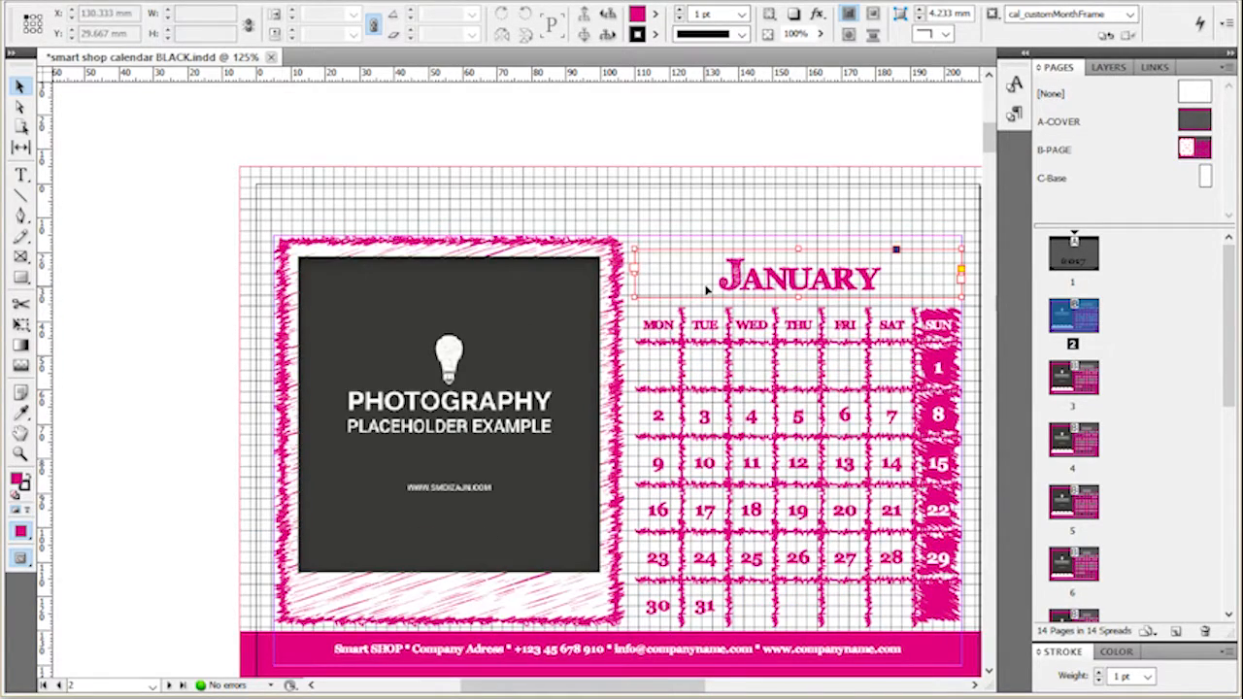
pyautogui.click(725, 146)
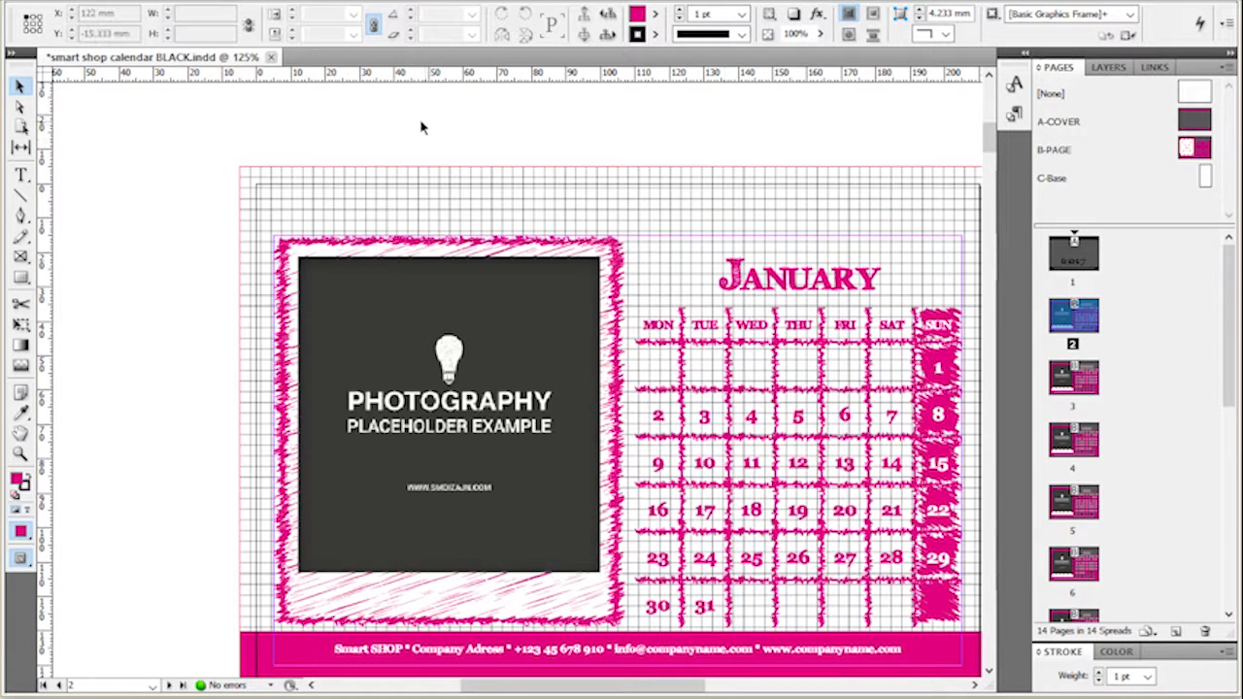
pyautogui.click(364, 0)
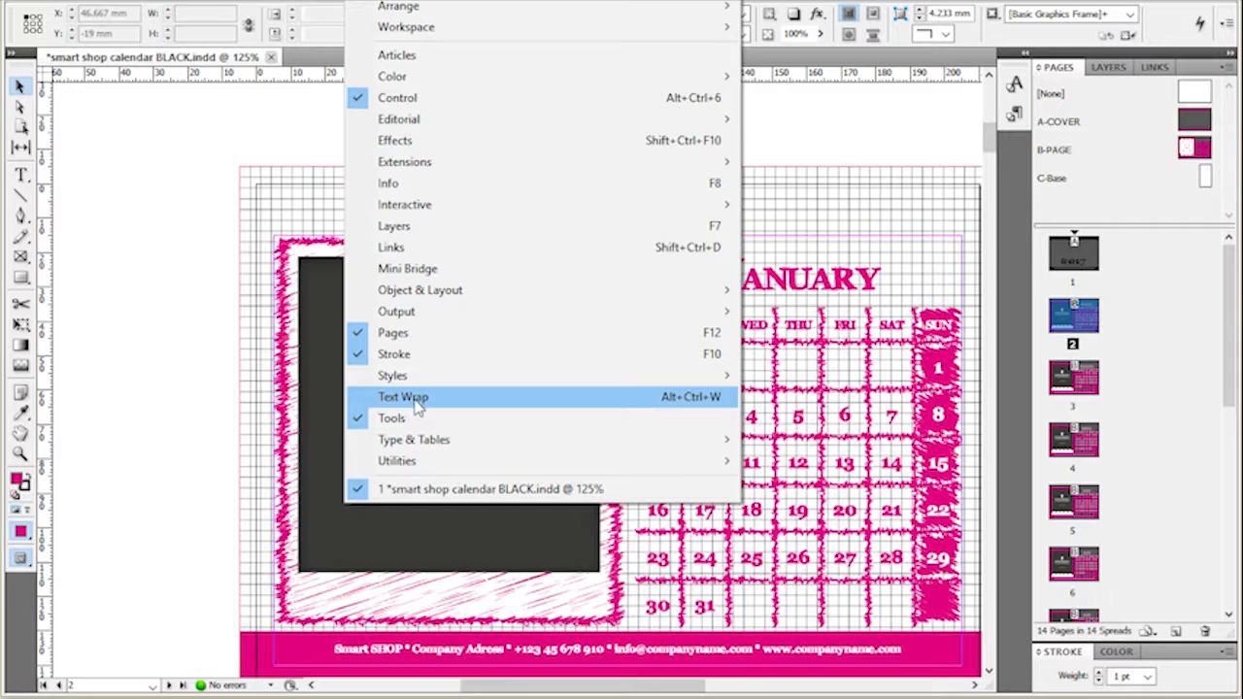
pyautogui.moveTo(437, 445)
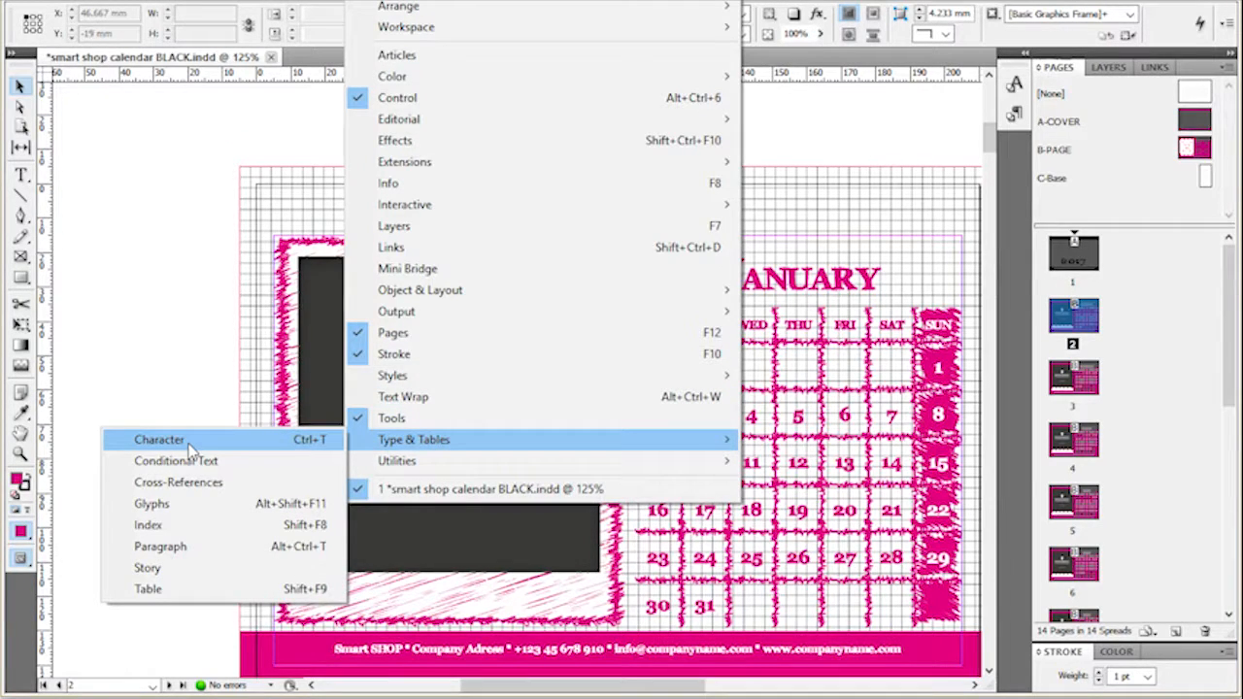
pyautogui.click(191, 450)
pyautogui.click(830, 292)
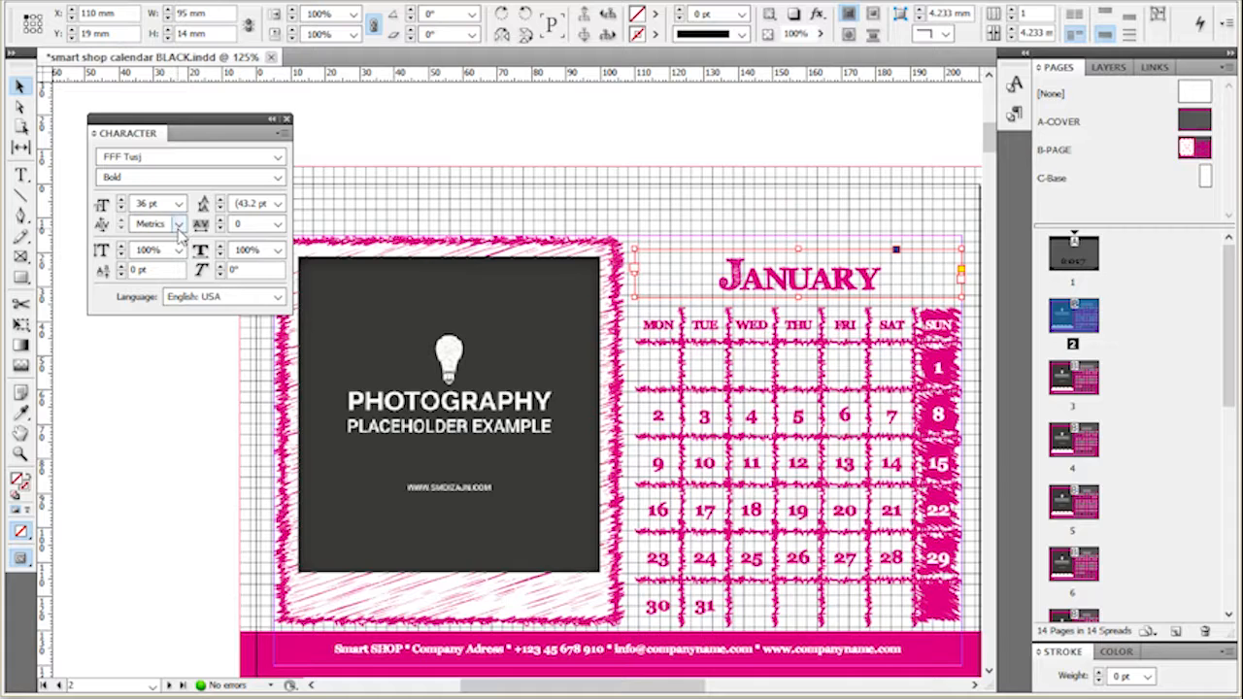
# - Change the font of the January title frame to Forte and close the character settings
pyautogui.click(278, 156)
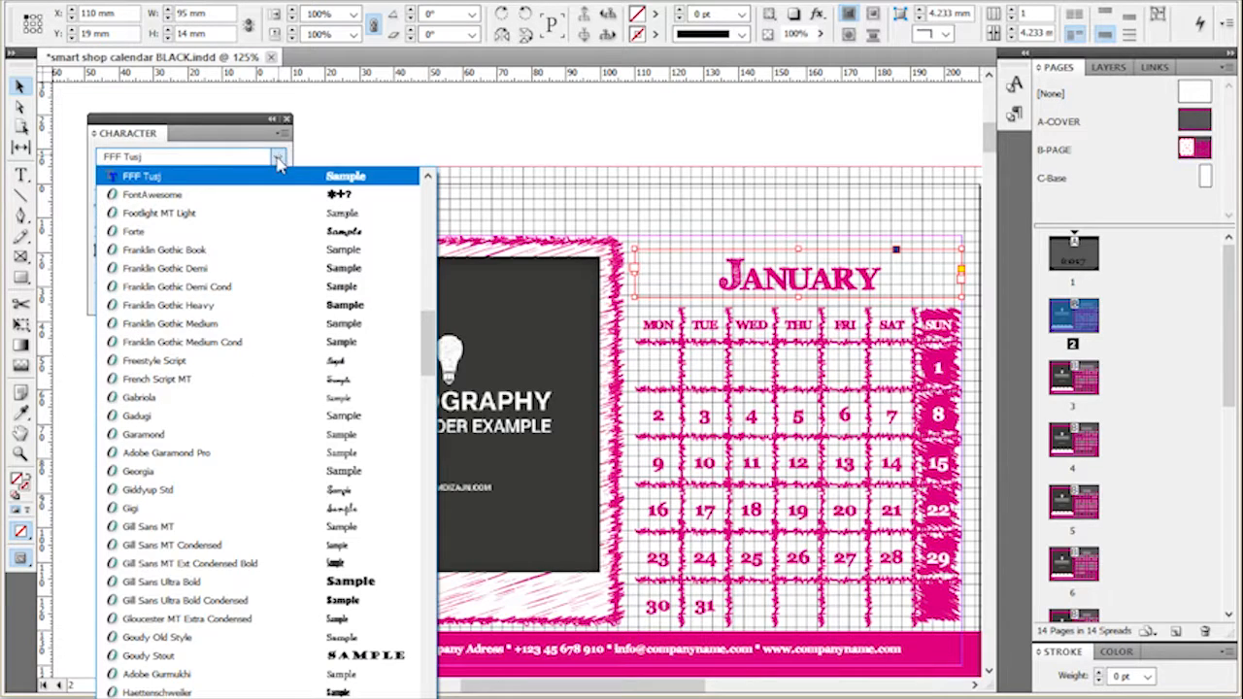
pyautogui.click(249, 230)
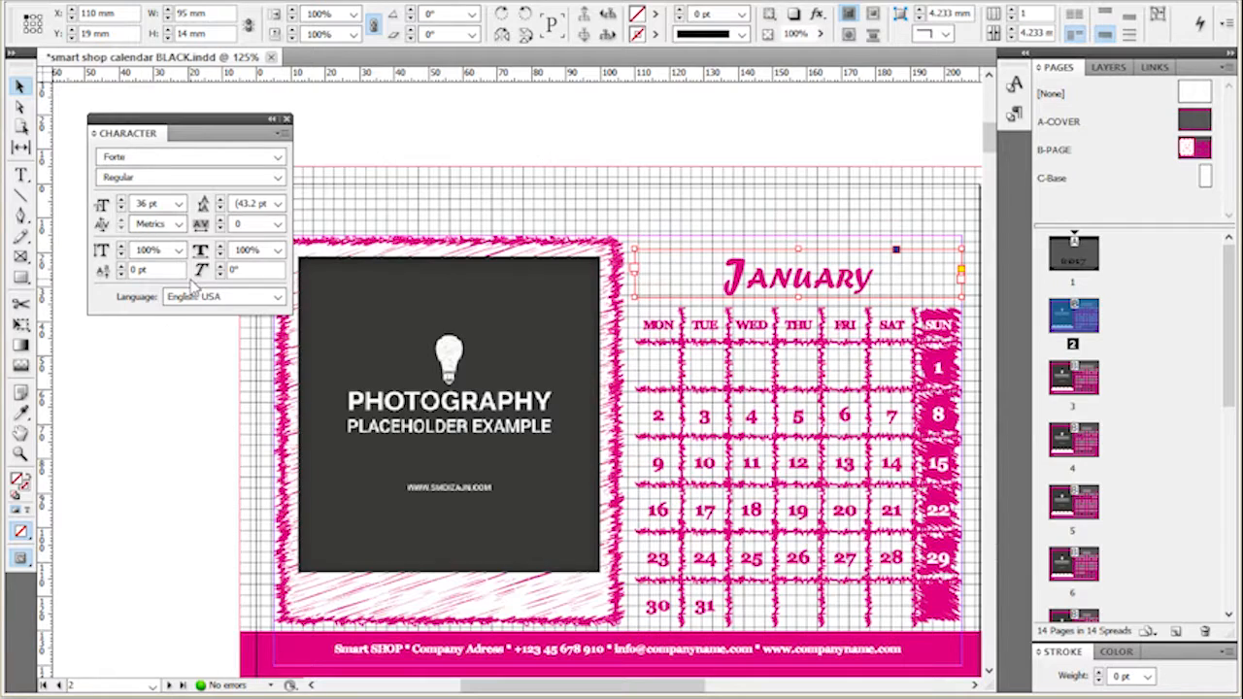
pyautogui.click(287, 119)
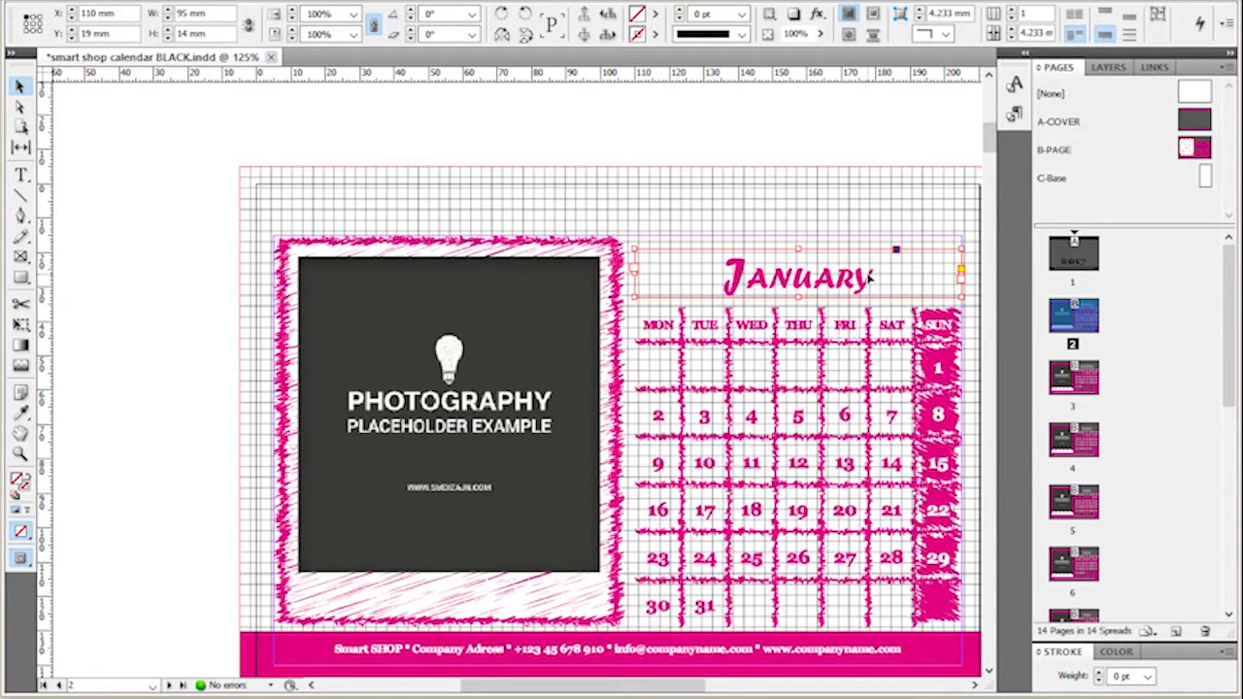
# - Undo the font change on the January title and deselect the frame
pyautogui.click(92, 1)
pyautogui.click(129, 5)
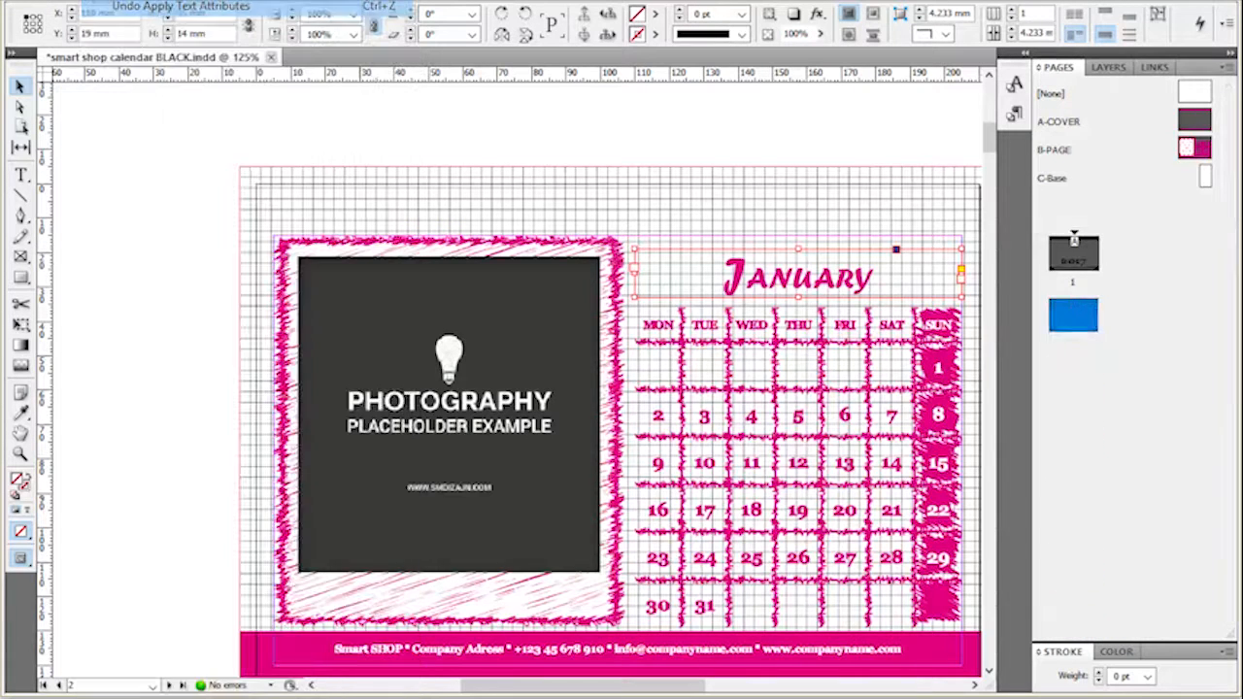
pyautogui.click(734, 166)
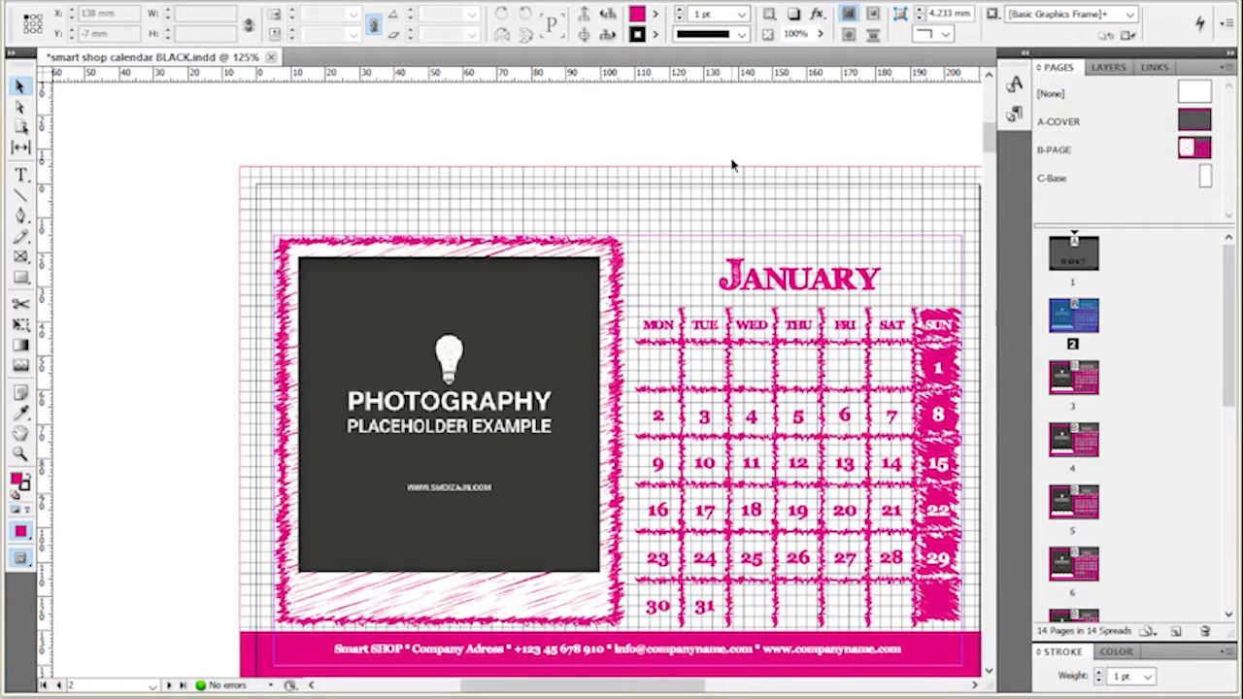
# - Display the document's paragraph styles and check which style the January title frame uses
pyautogui.click(1013, 115)
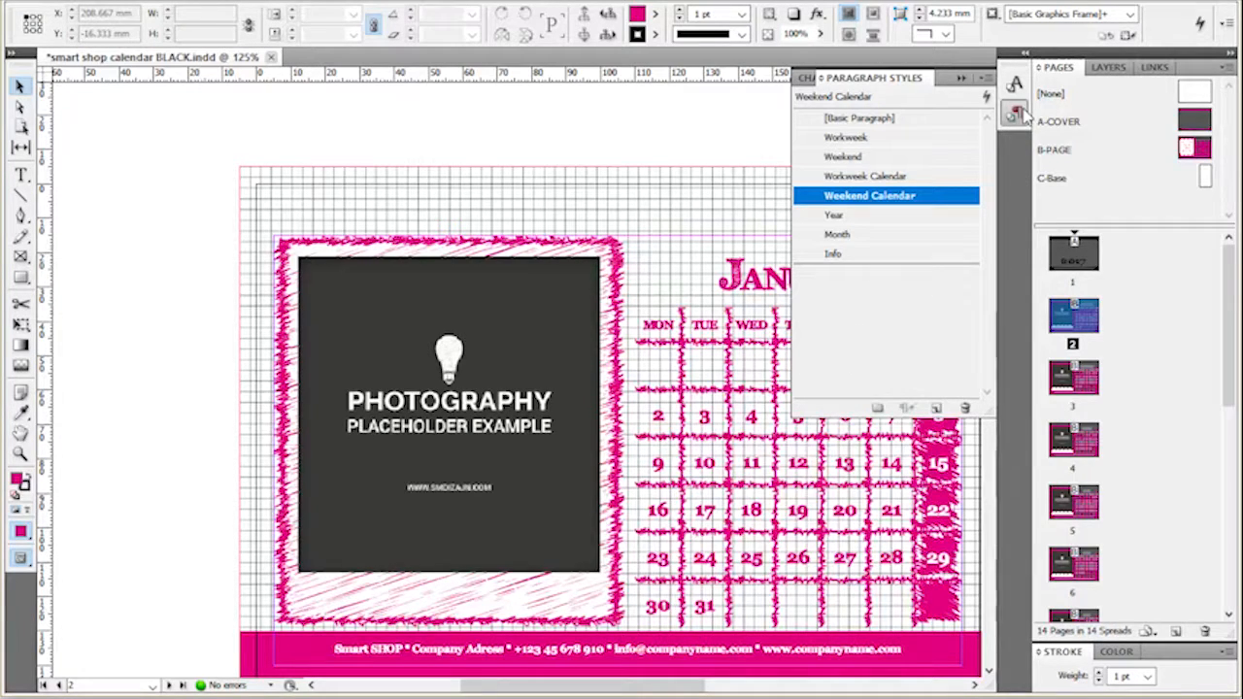
pyautogui.click(924, 335)
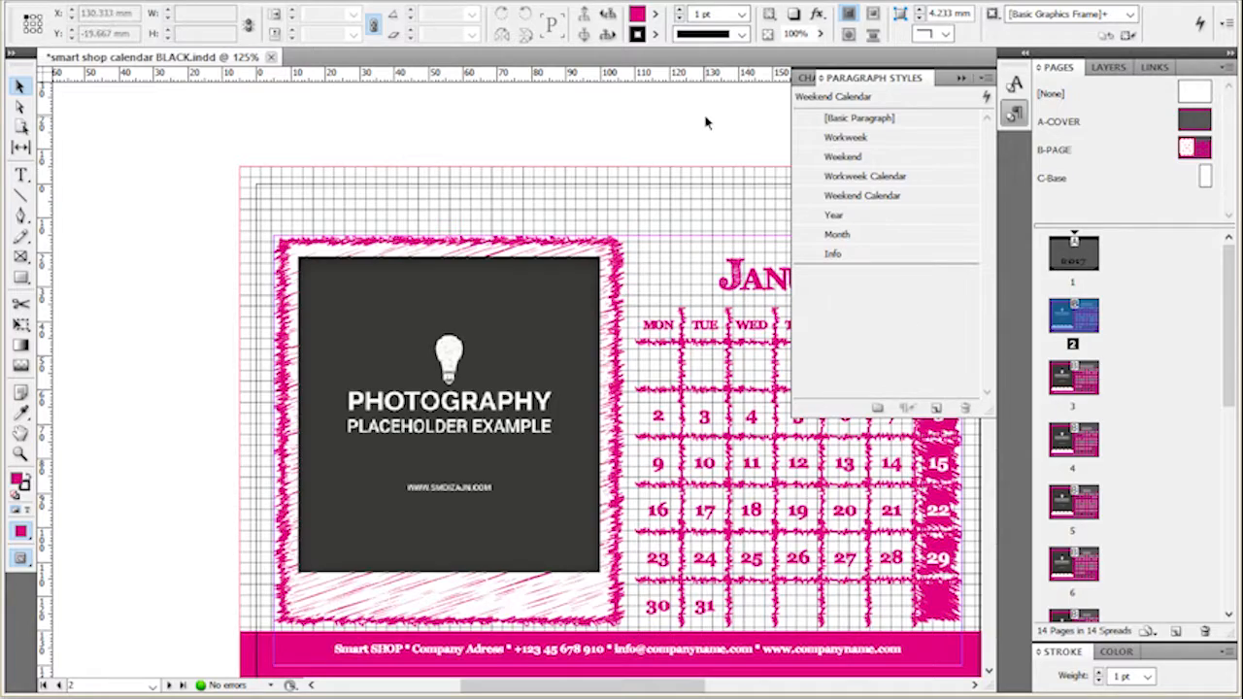
pyautogui.moveTo(705, 136); pyautogui.dragTo(524, 111)
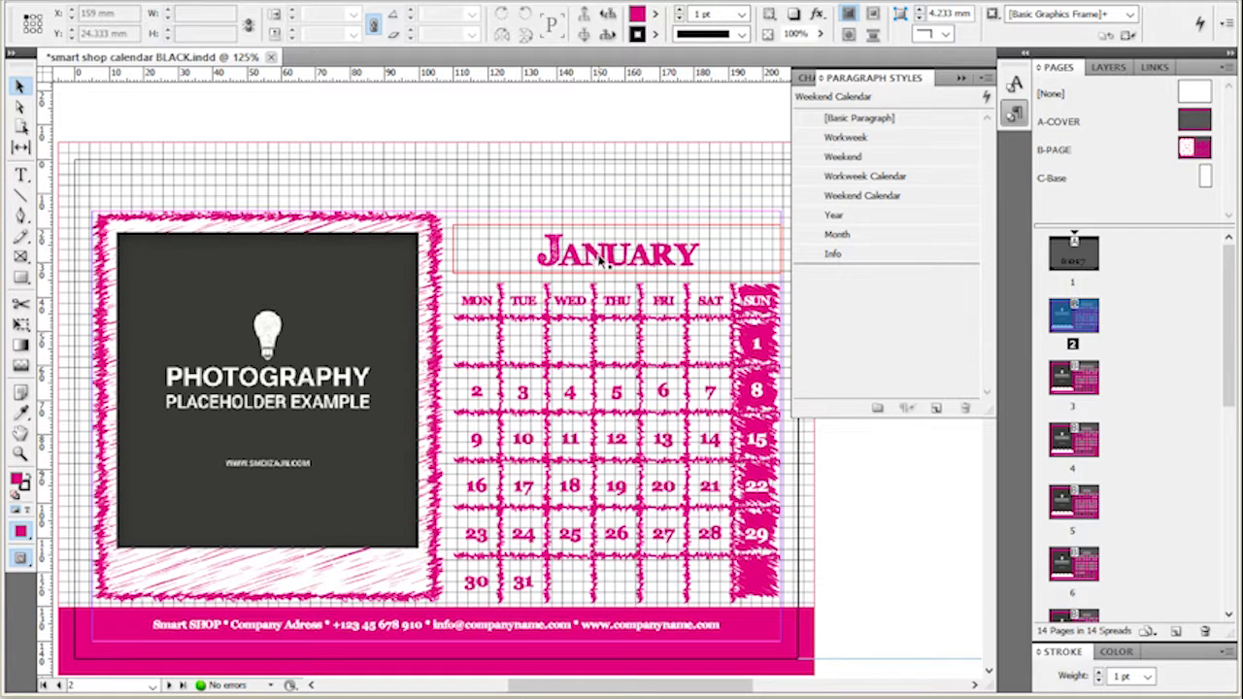
pyautogui.click(712, 257)
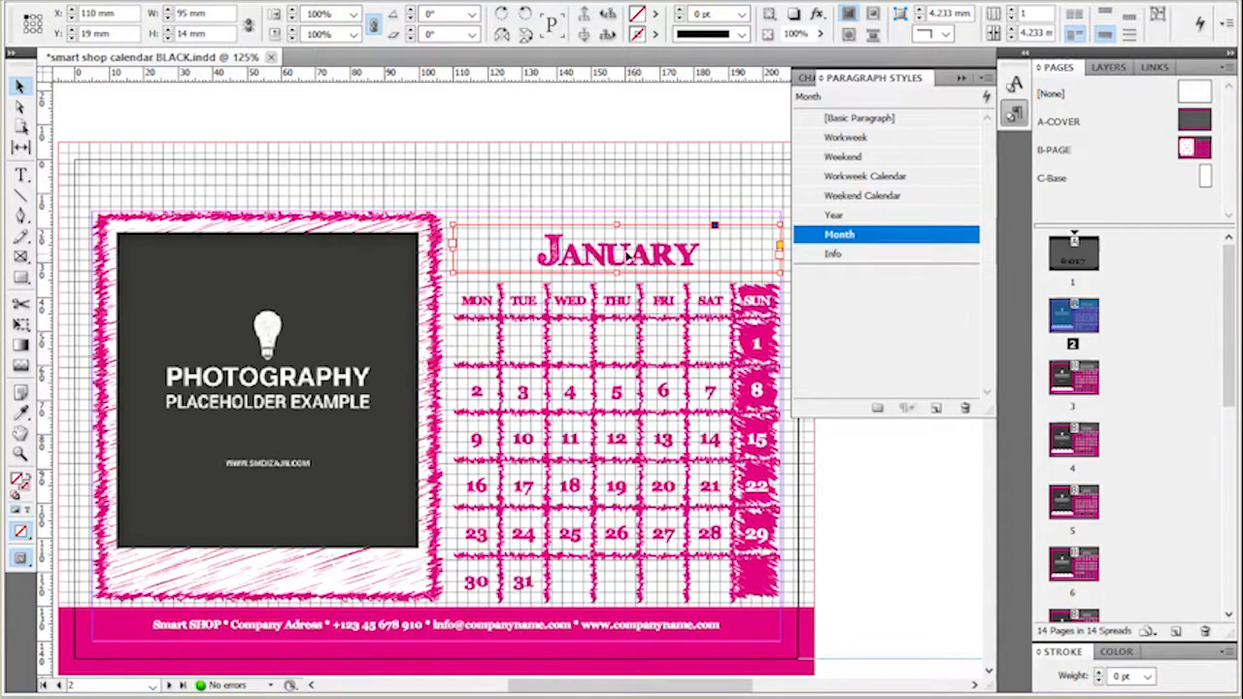
pyautogui.click(916, 541)
# - Edit the Month paragraph style and set its font family to Forte in the basic character formats
pyautogui.doubleClick(902, 235)
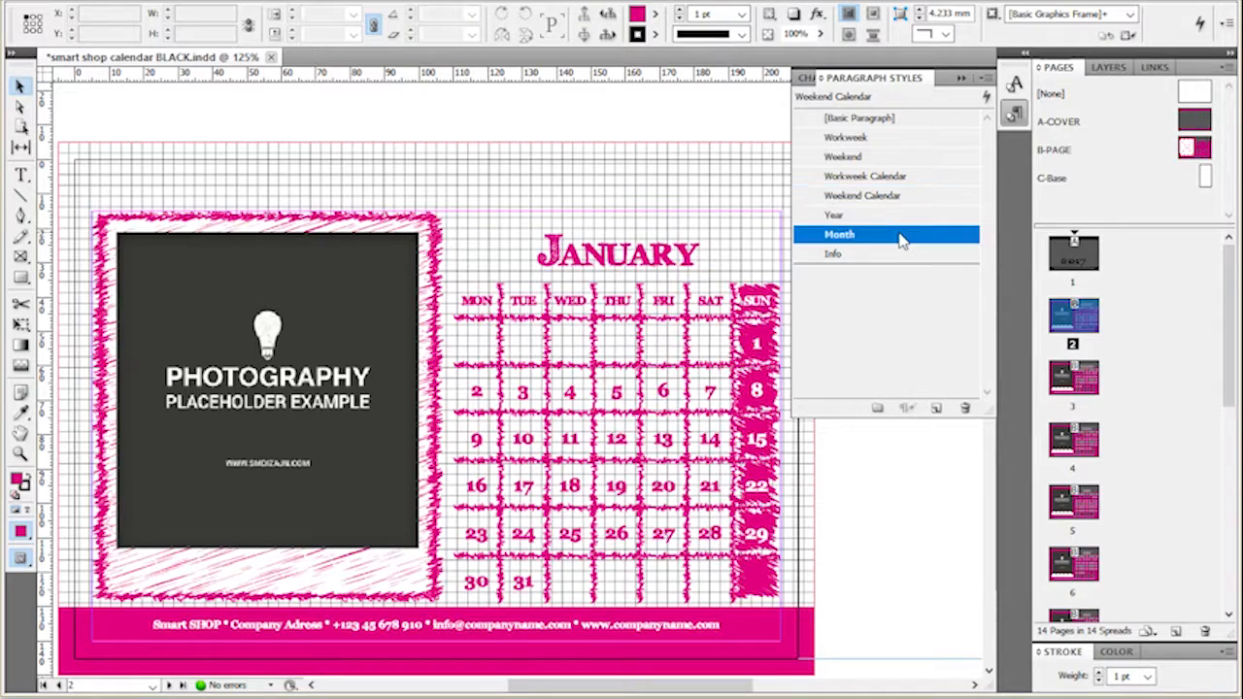
pyautogui.moveTo(938, 130); pyautogui.dragTo(1023, 119)
pyautogui.click(782, 155)
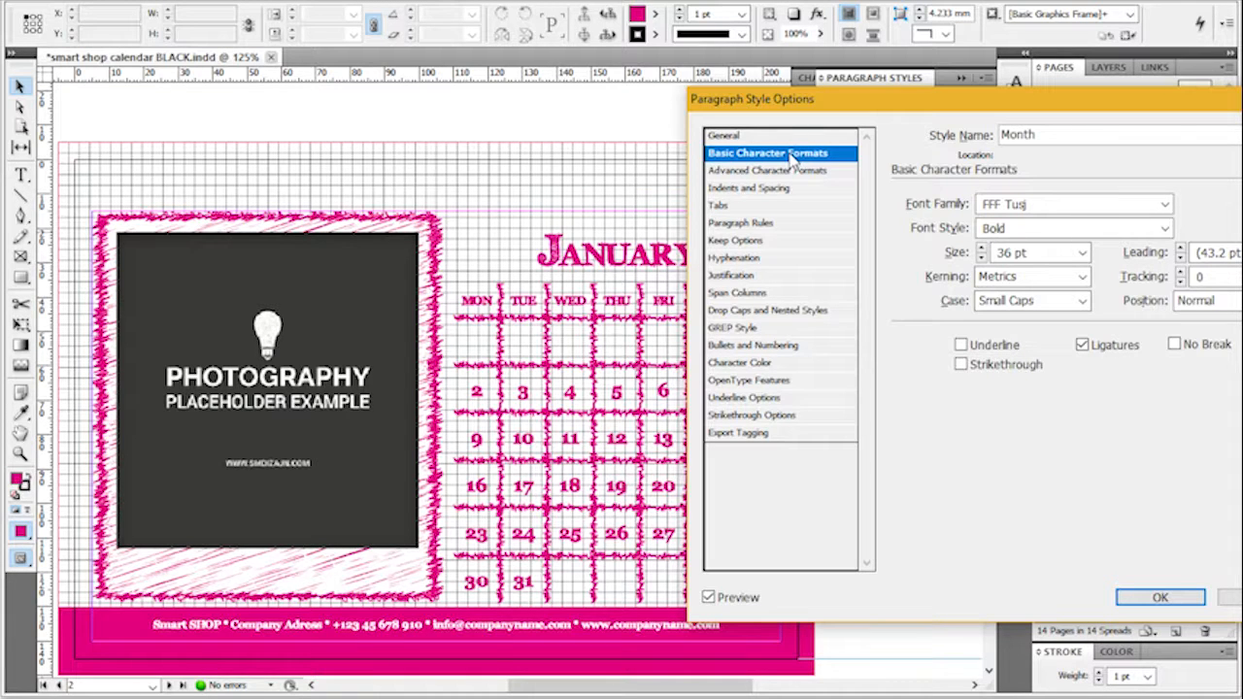
pyautogui.click(1165, 206)
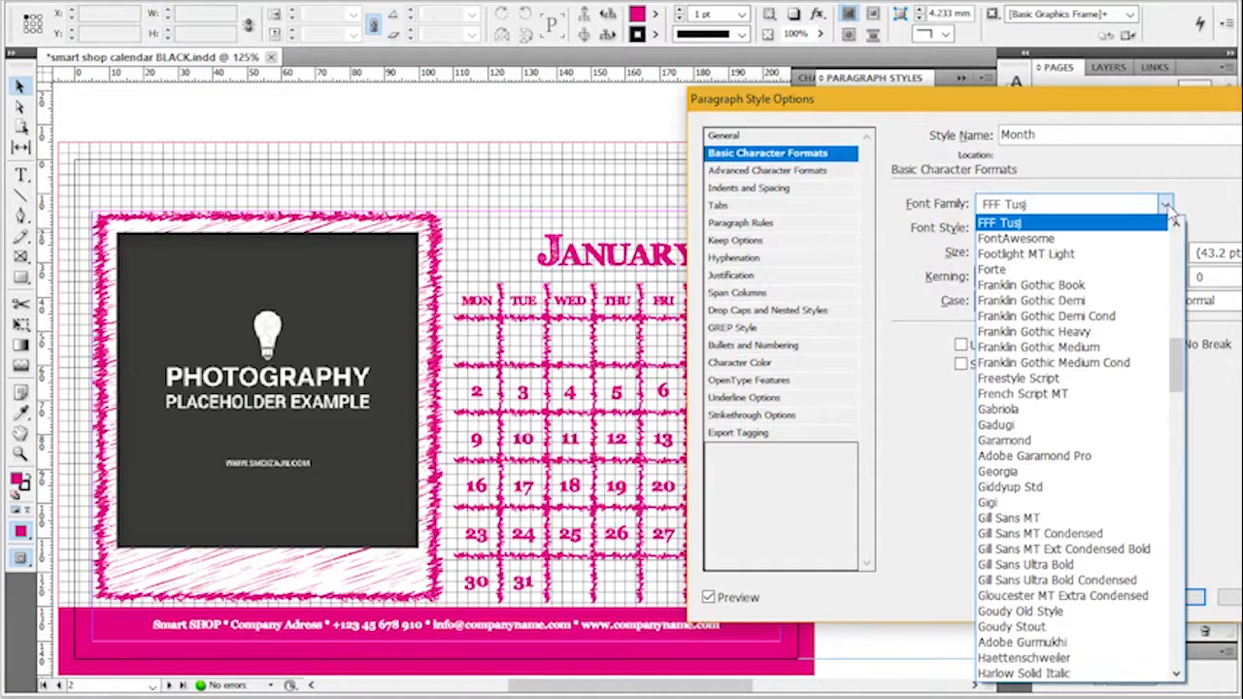
pyautogui.scroll(-1, 1031, 267)
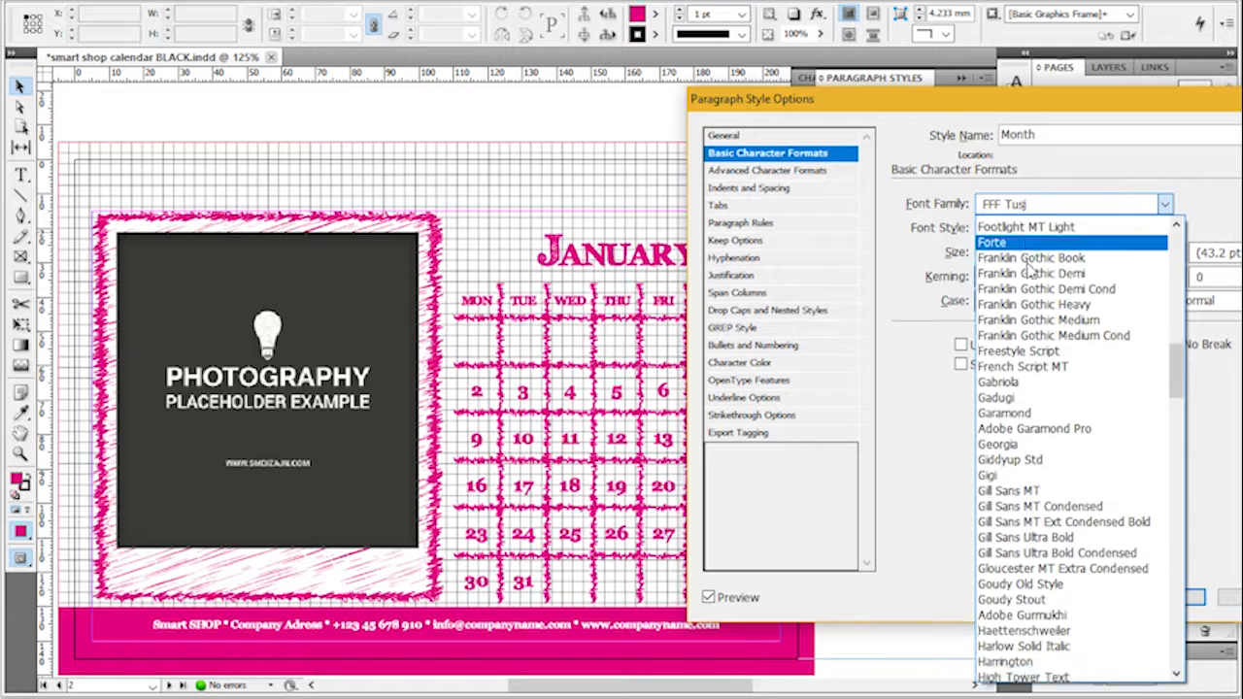
pyautogui.click(1030, 248)
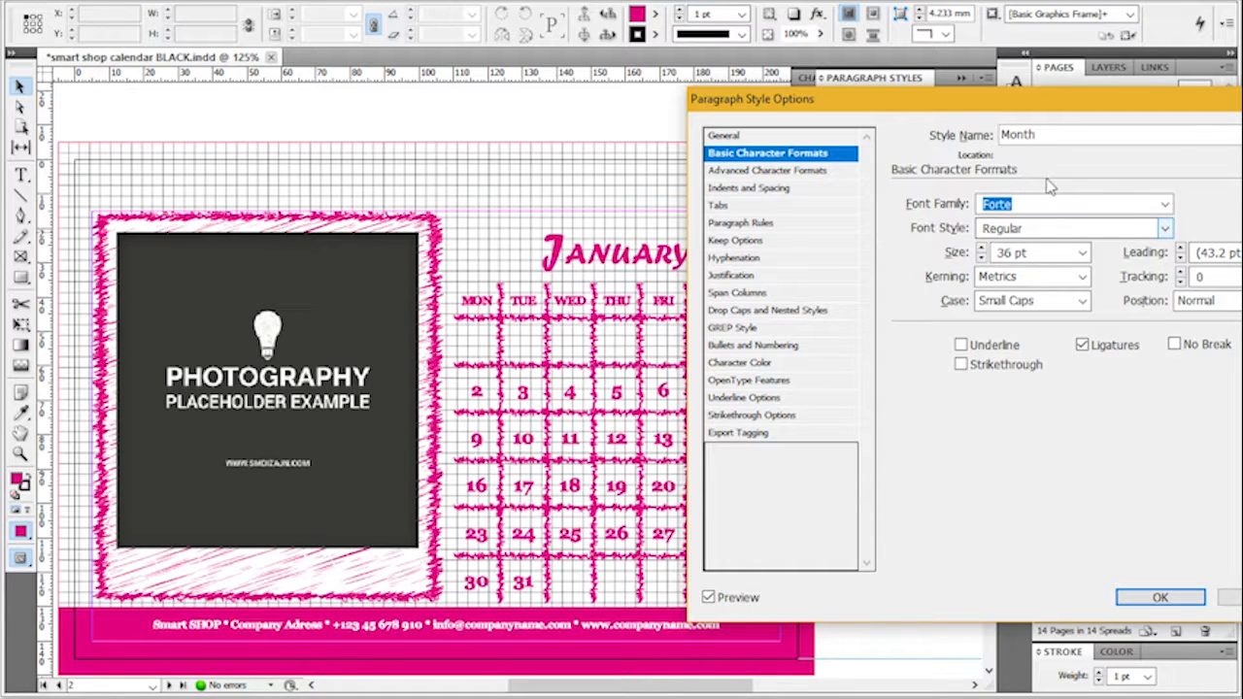
# - Format the Month style's characters as Regular, All Caps, at a size of 38 pt
pyautogui.click(1163, 229)
pyautogui.click(1127, 243)
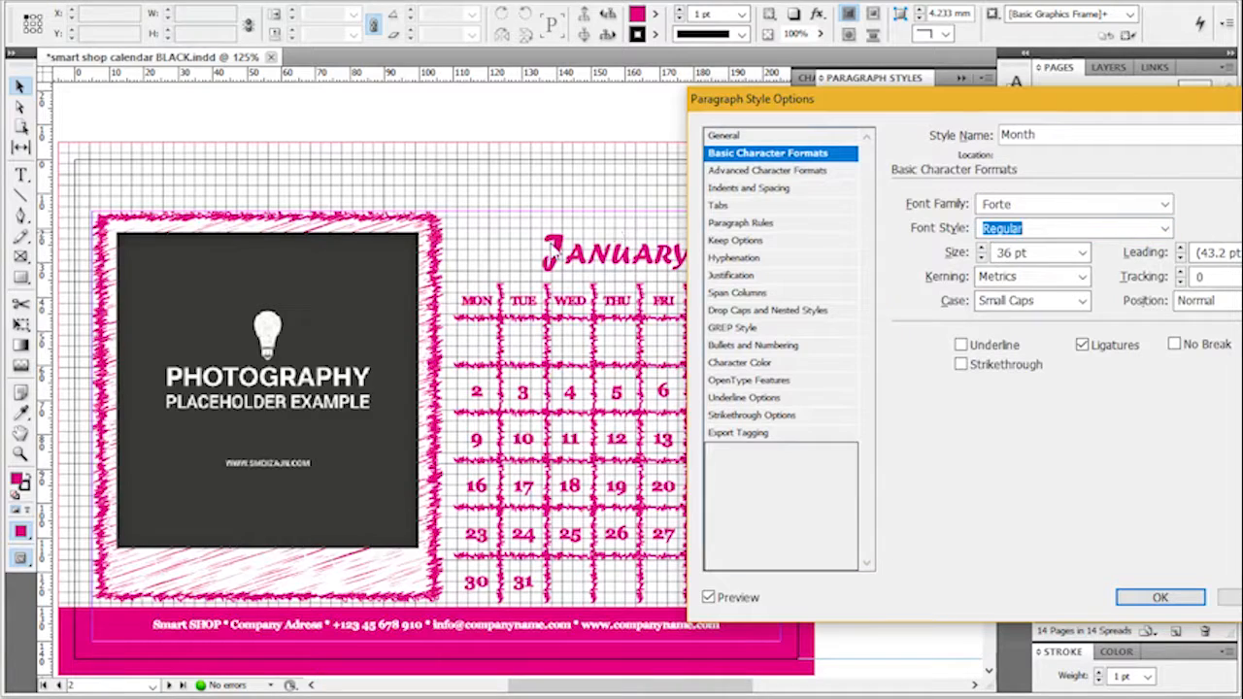
pyautogui.click(1010, 302)
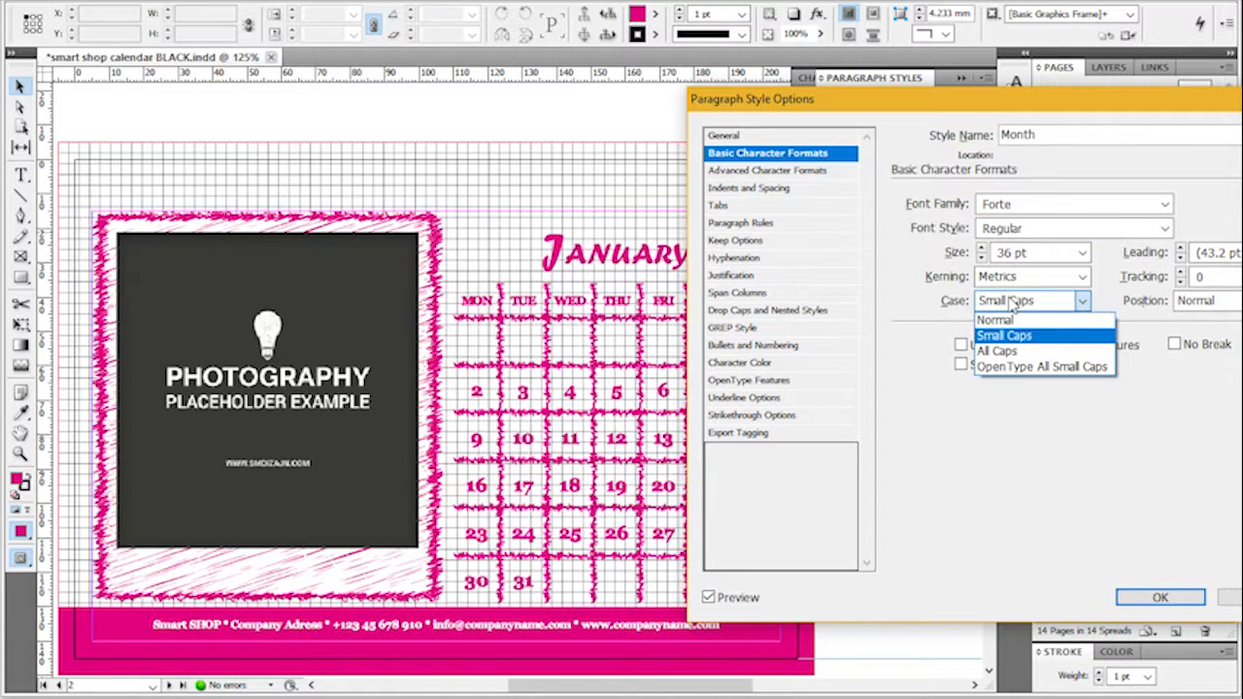
pyautogui.click(1014, 347)
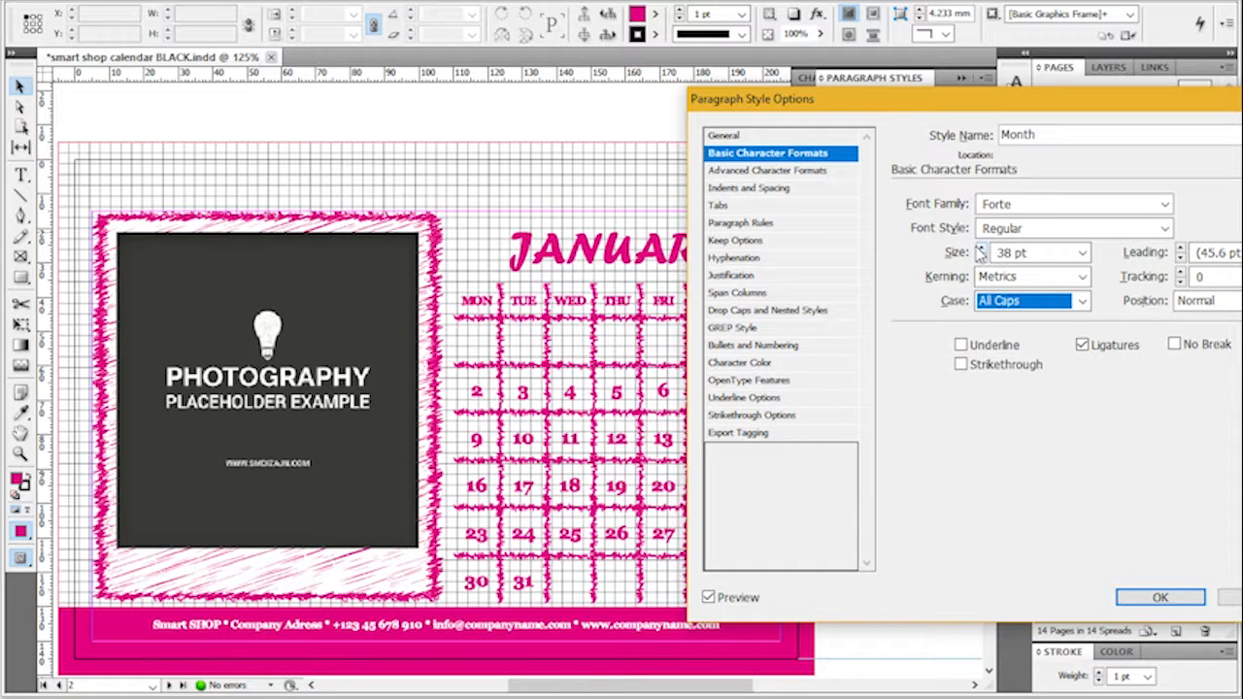
# - Set the Month style's paragraph alignment to Right in the indents and spacing options
pyautogui.click(749, 188)
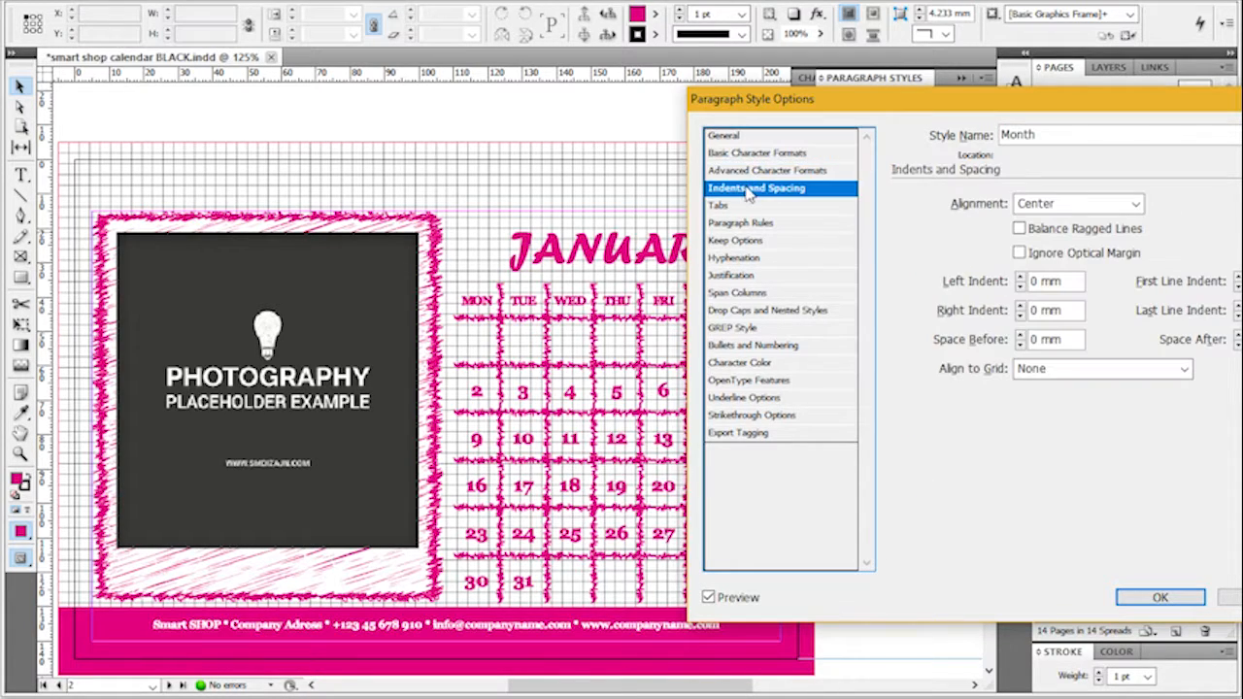
pyautogui.click(1059, 204)
pyautogui.click(1049, 255)
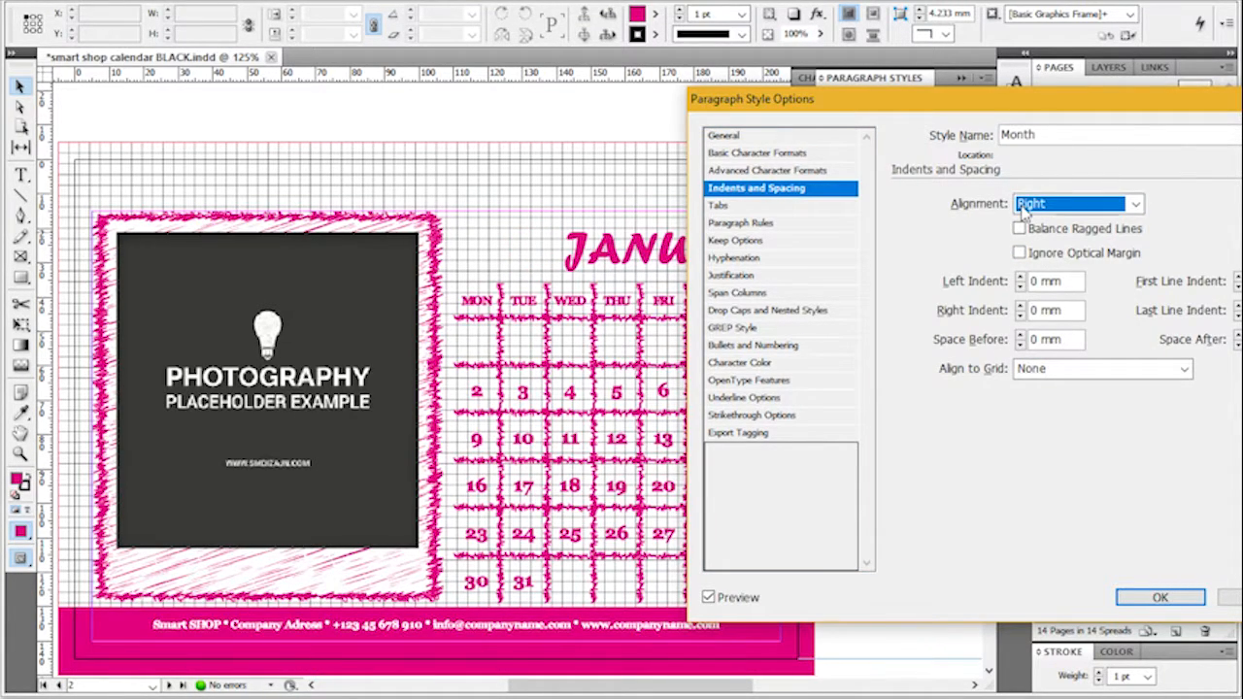
# - Set the Month style's character colour to the dark grey swatch C=0 M=0 Y=0 K=80
pyautogui.click(768, 364)
pyautogui.scroll(-1, 1035, 291)
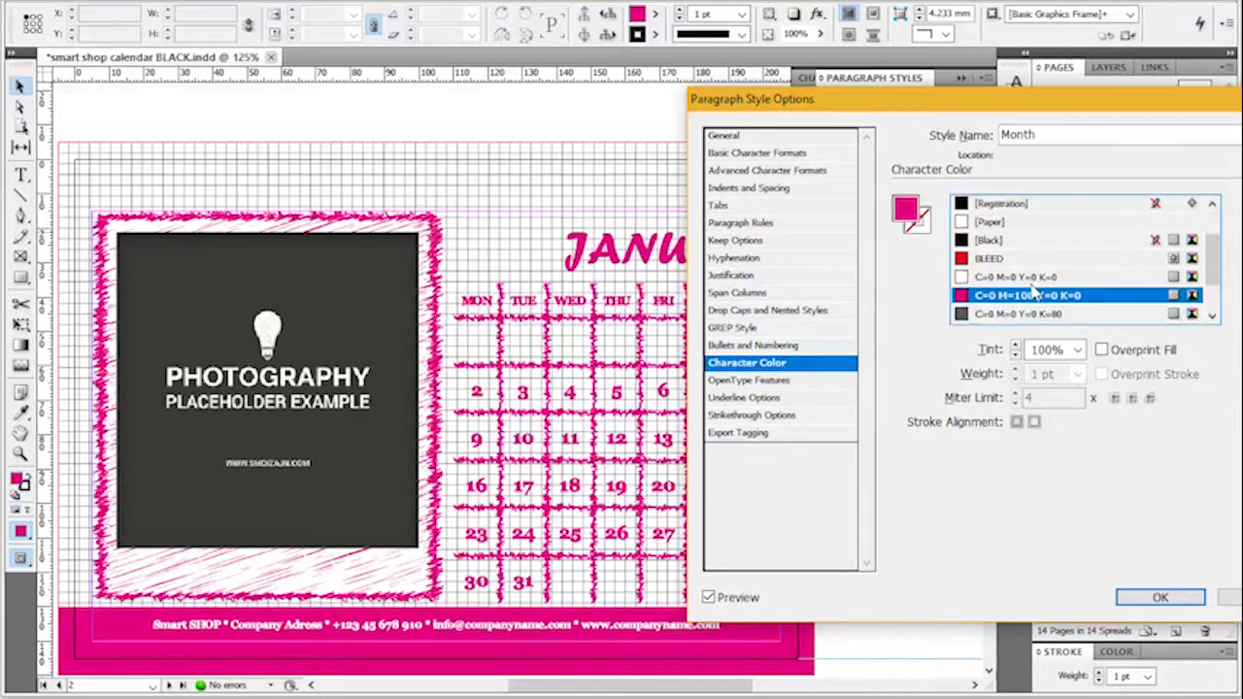
pyautogui.scroll(-5, 1035, 291)
pyautogui.click(1041, 223)
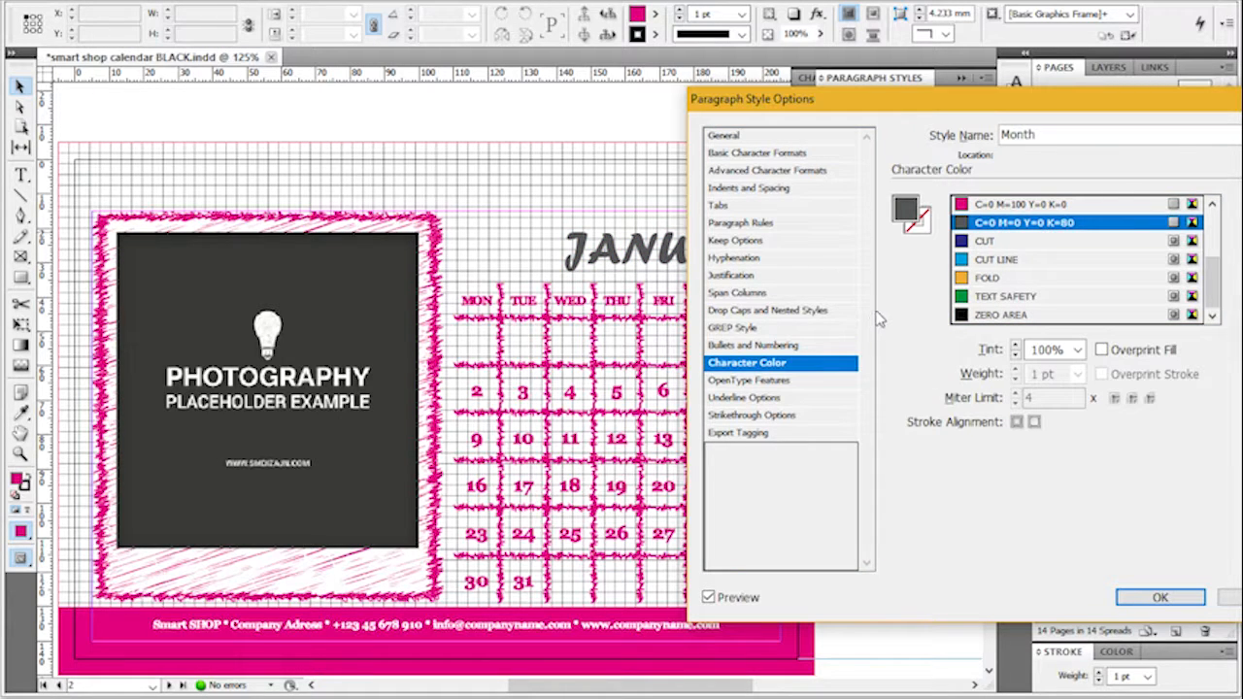
# - Look through the Month style's tabs, keep and justification options, and accept the style changes
pyautogui.click(779, 206)
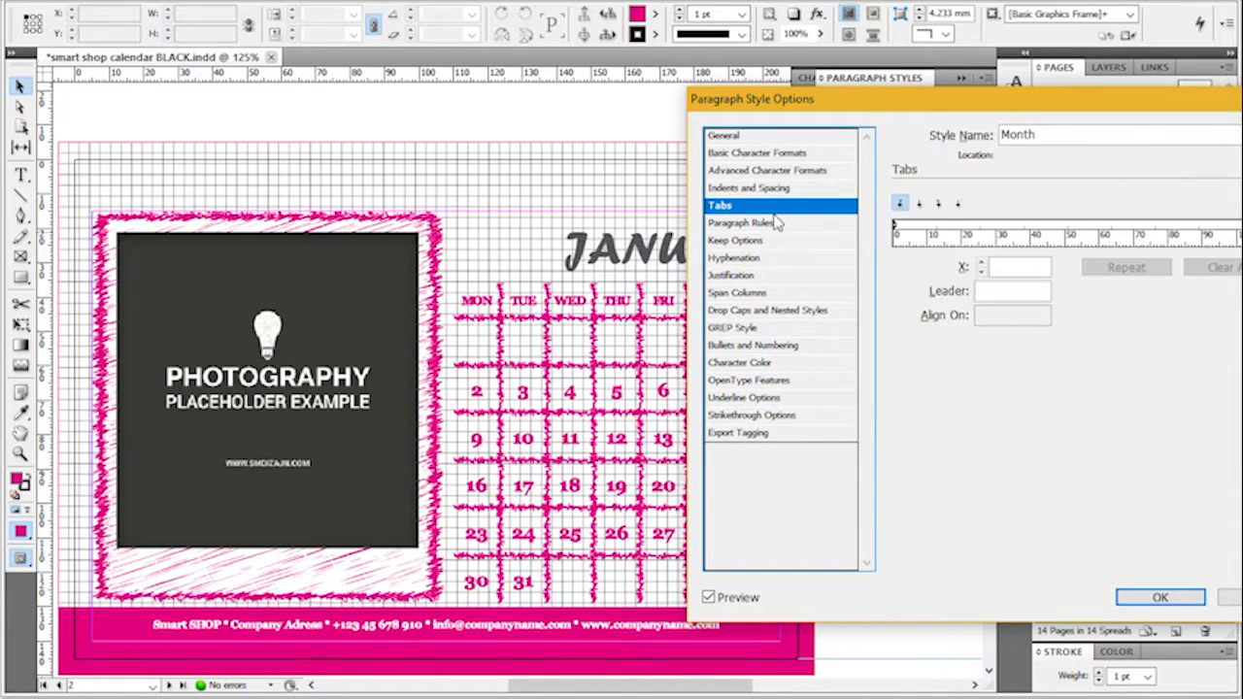
pyautogui.click(775, 223)
pyautogui.click(770, 242)
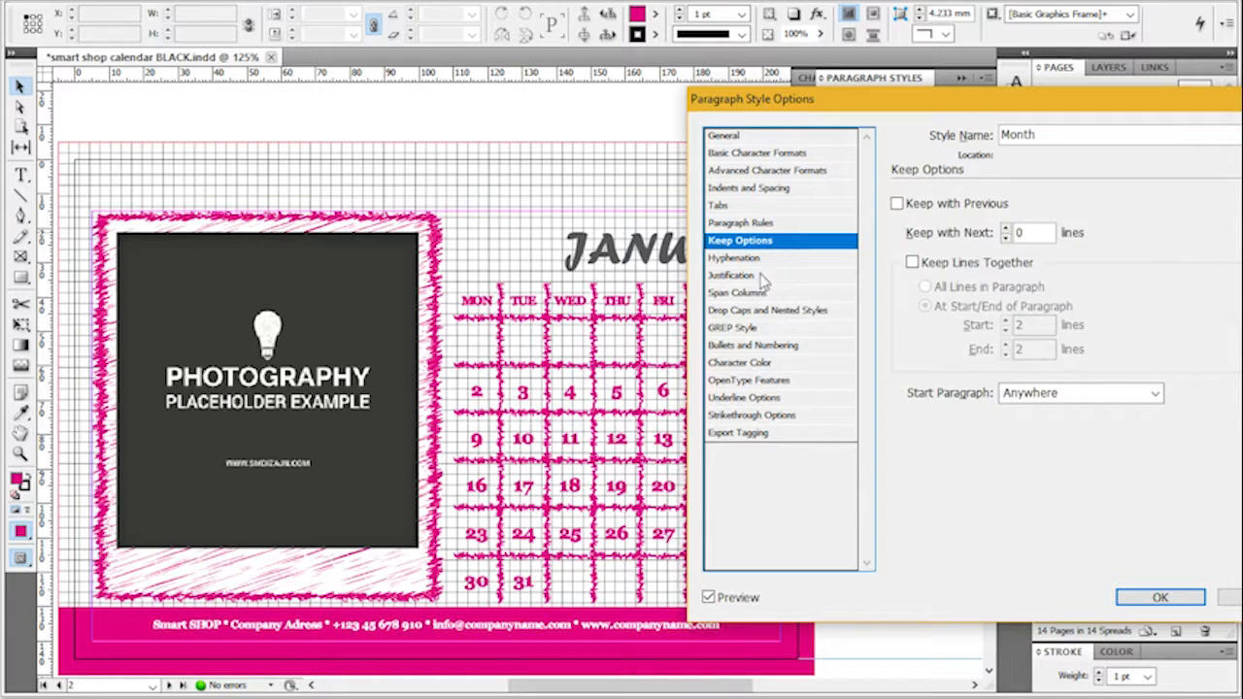
pyautogui.click(763, 276)
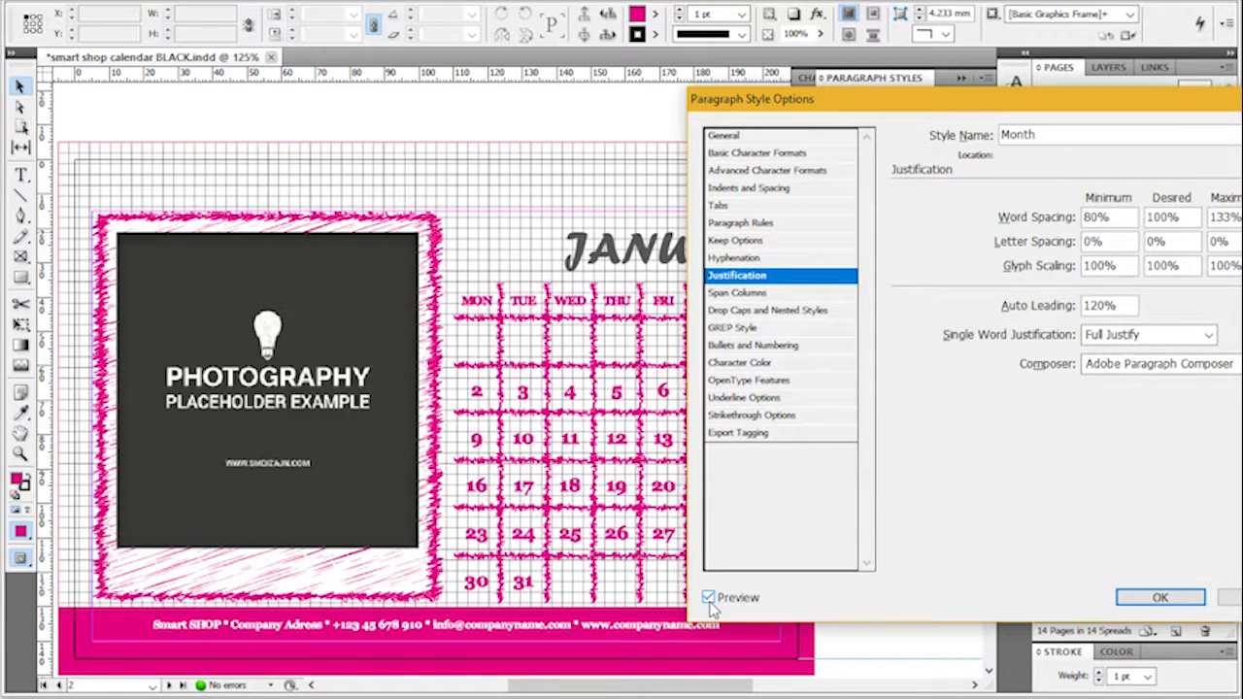
pyautogui.click(757, 363)
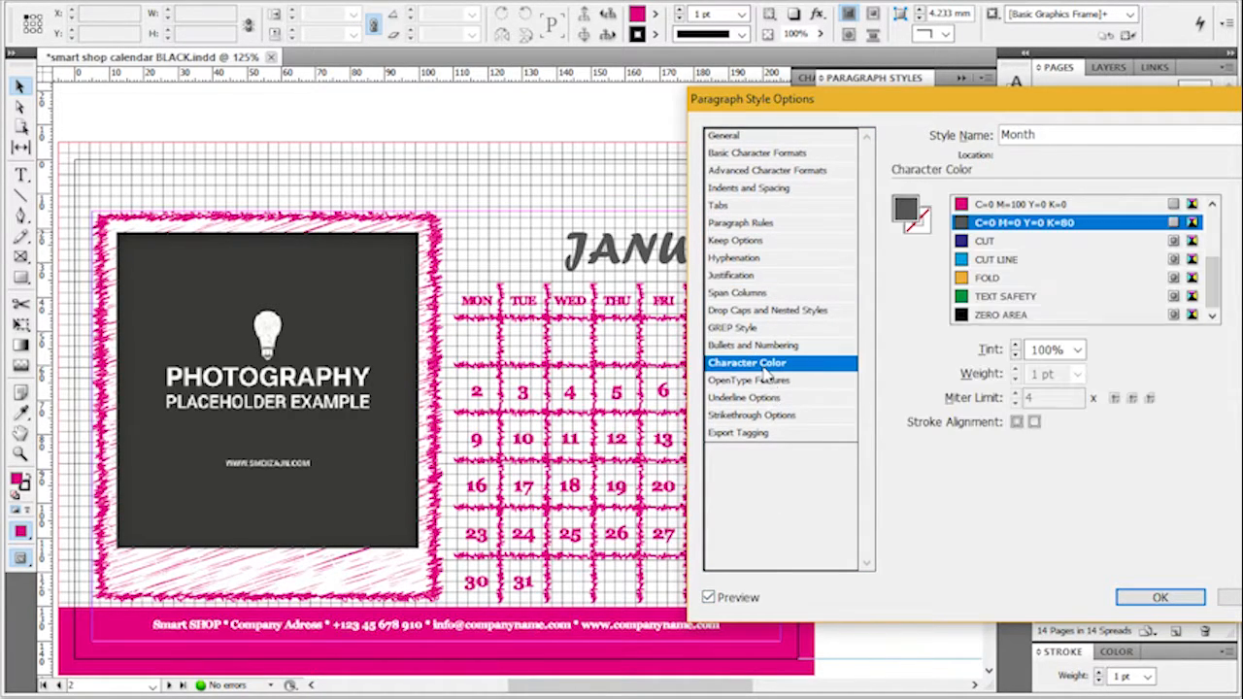
pyautogui.click(1195, 602)
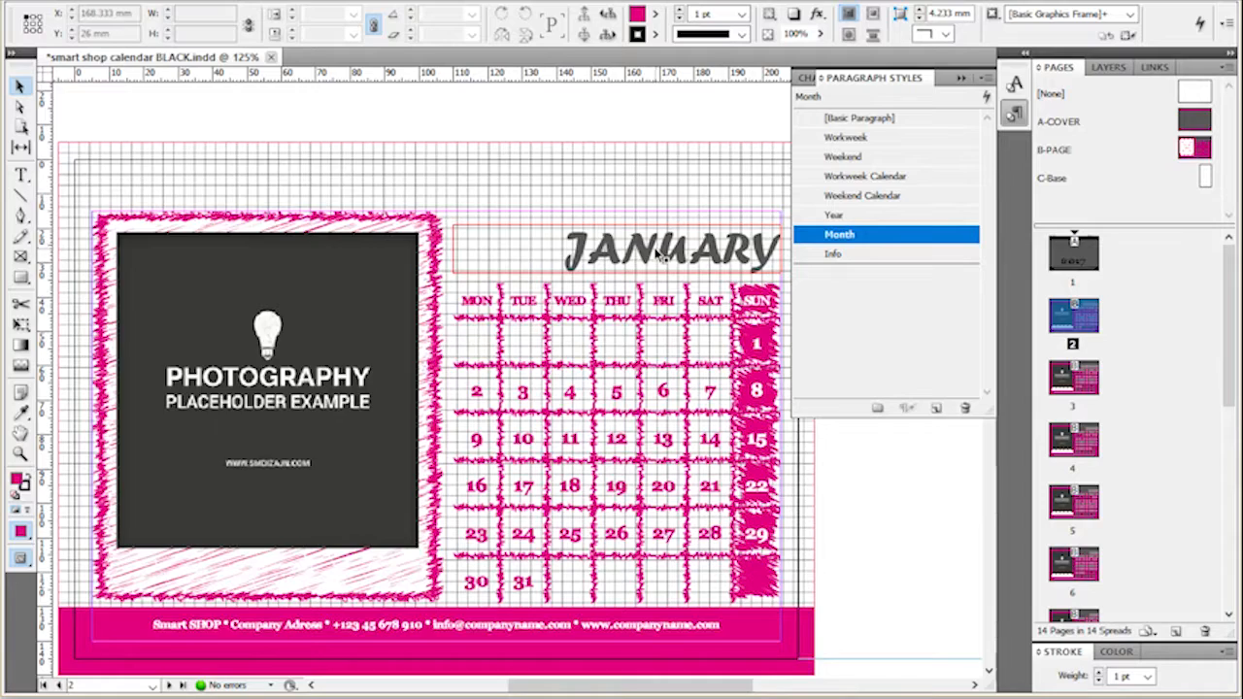
# - Check the formatting of the month titles on the February and March pages
pyautogui.scroll(-10, 657, 255)
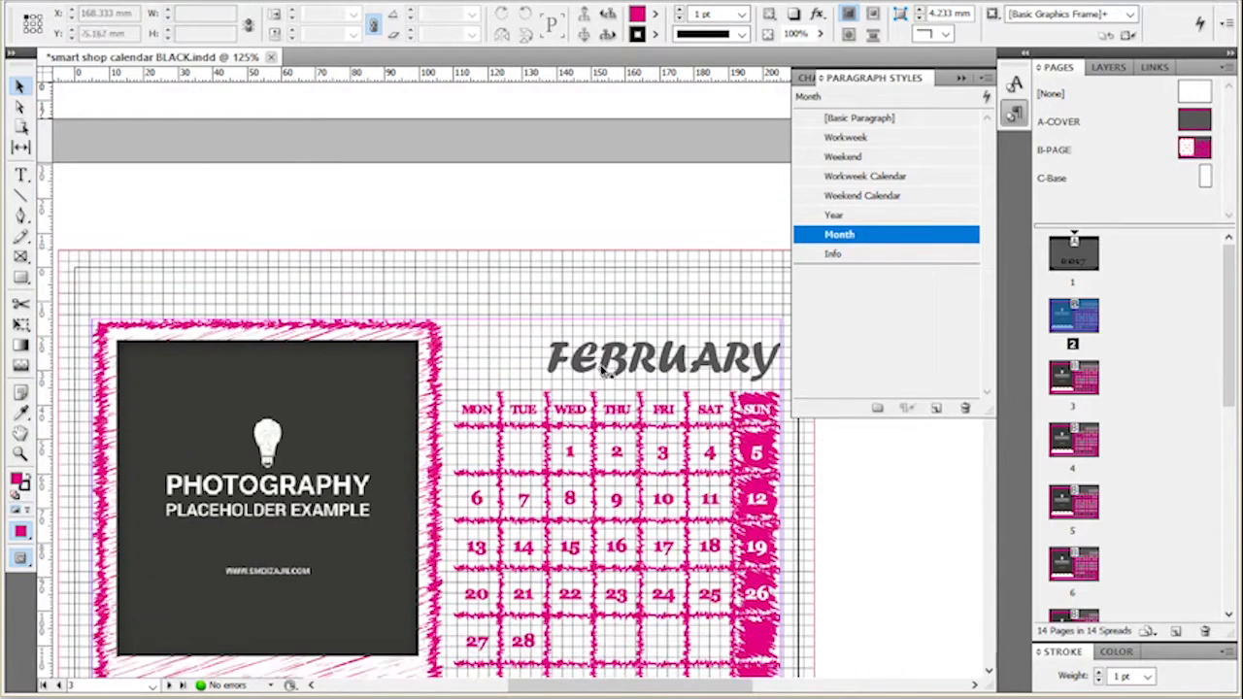
pyautogui.scroll(-2, 624, 371)
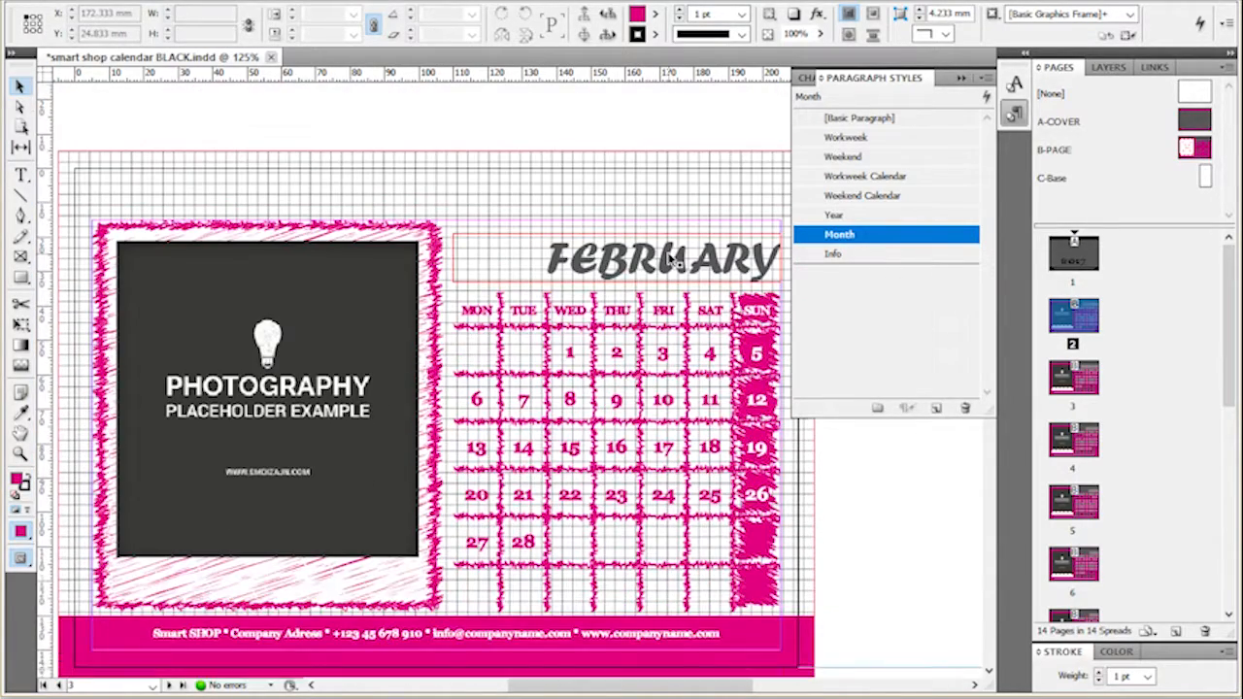
pyautogui.scroll(-2, 677, 260)
pyautogui.click(670, 163)
pyautogui.scroll(-1, 662, 347)
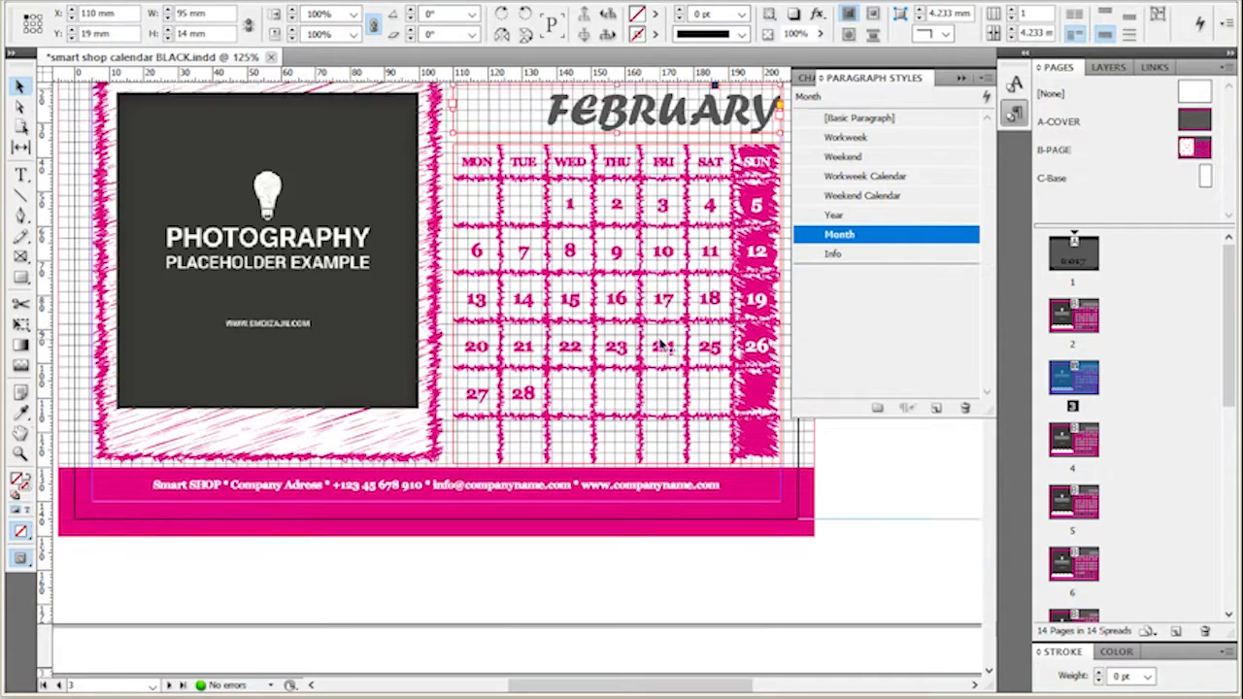
pyautogui.scroll(-9, 662, 347)
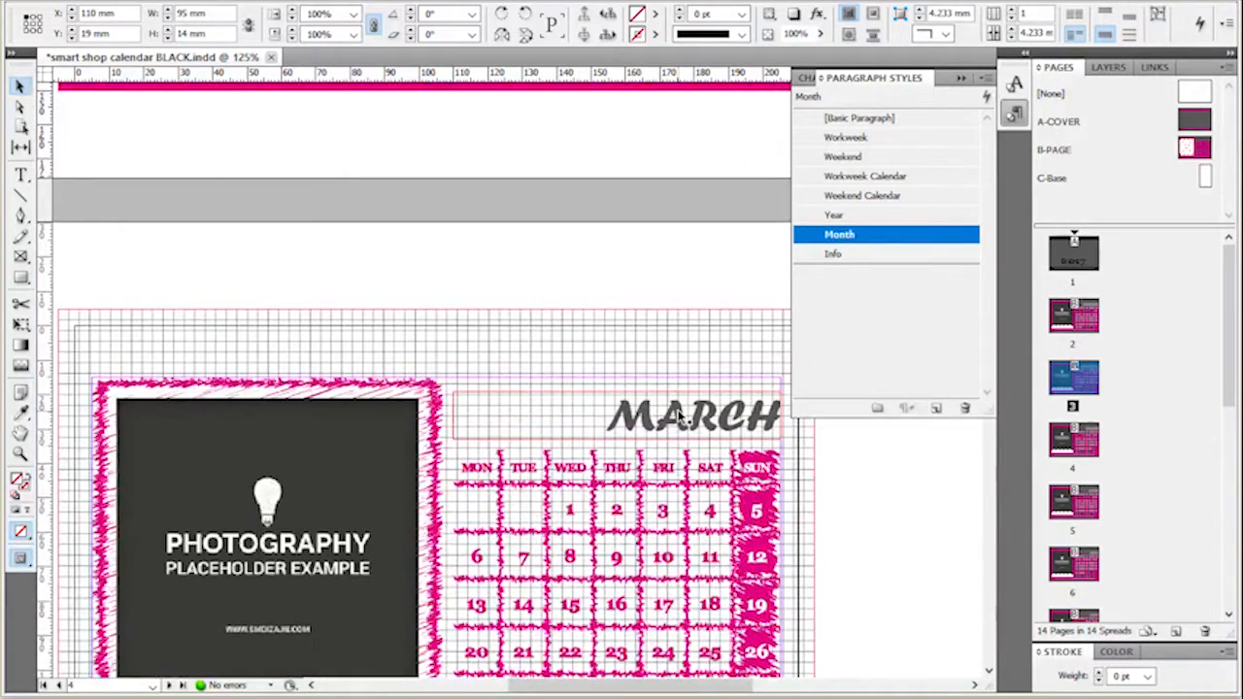
pyautogui.click(680, 416)
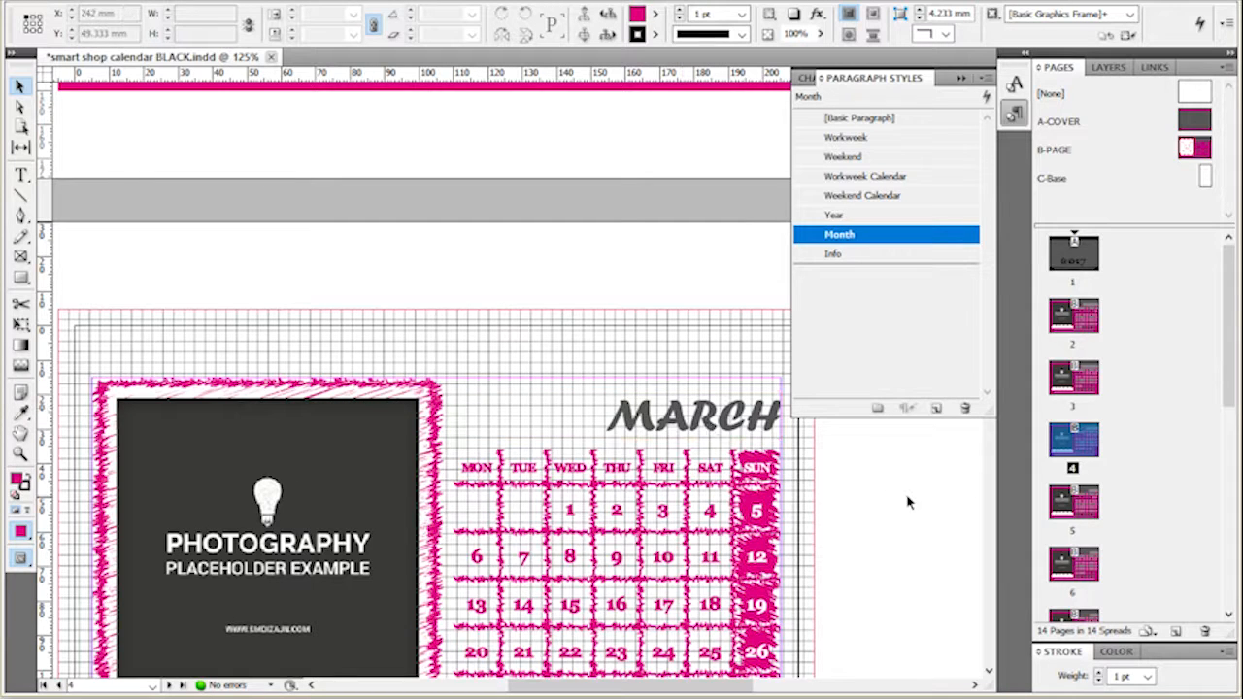
pyautogui.scroll(-2, 907, 502)
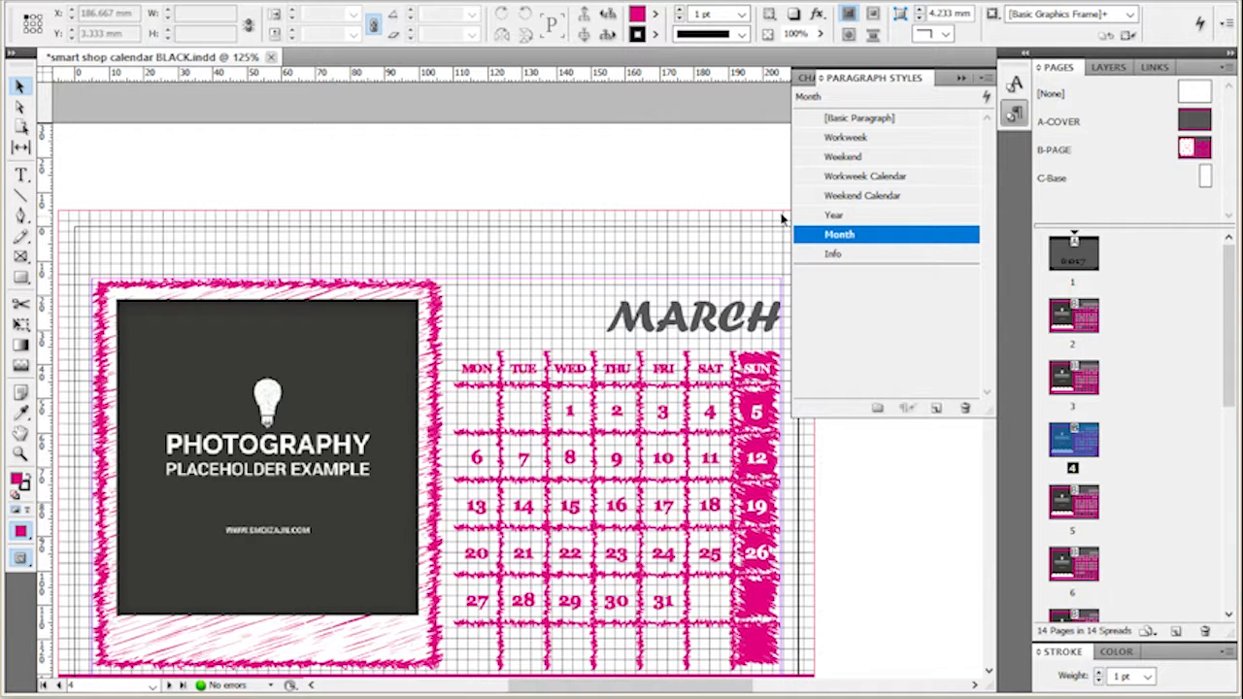
# - View the general options of the Year paragraph style, close them and collapse the paragraph styles list
pyautogui.doubleClick(892, 216)
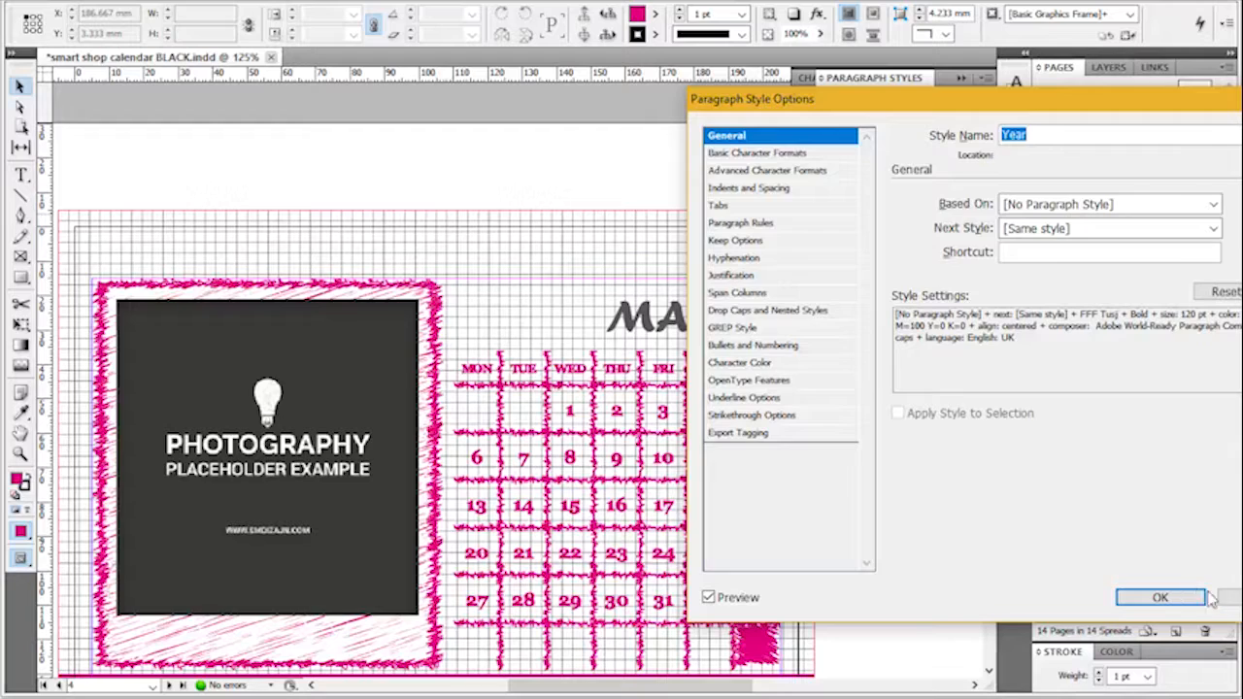
pyautogui.click(1160, 597)
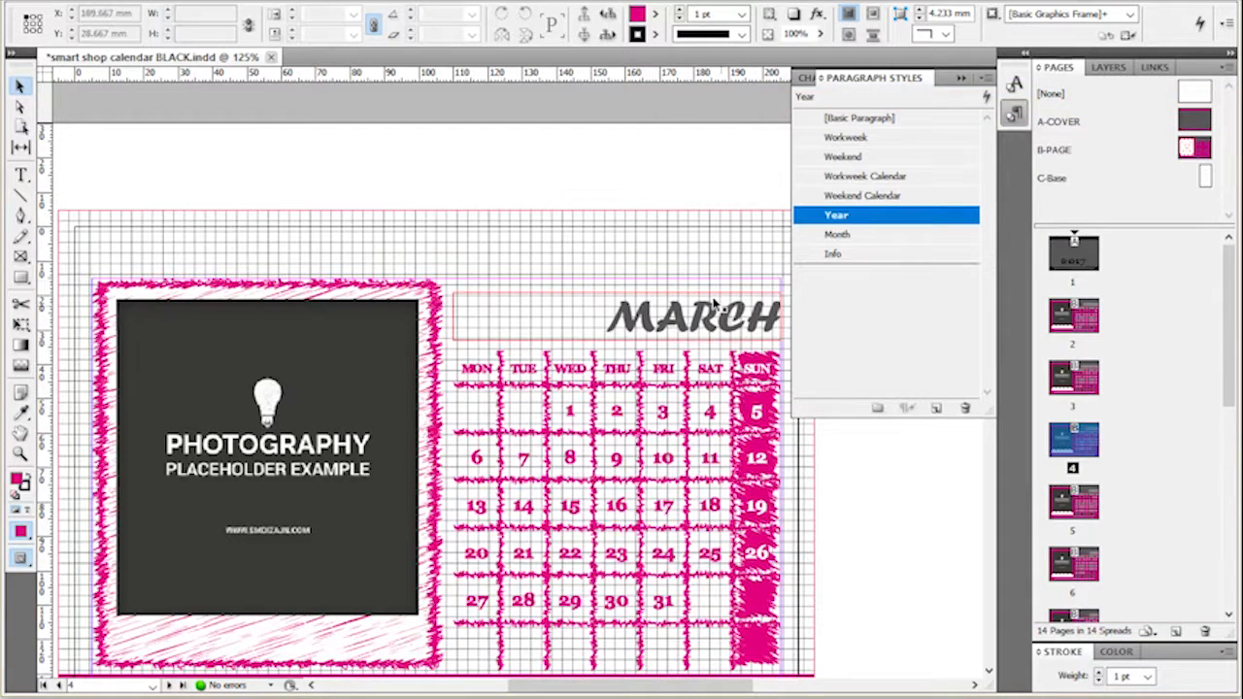
pyautogui.click(1014, 114)
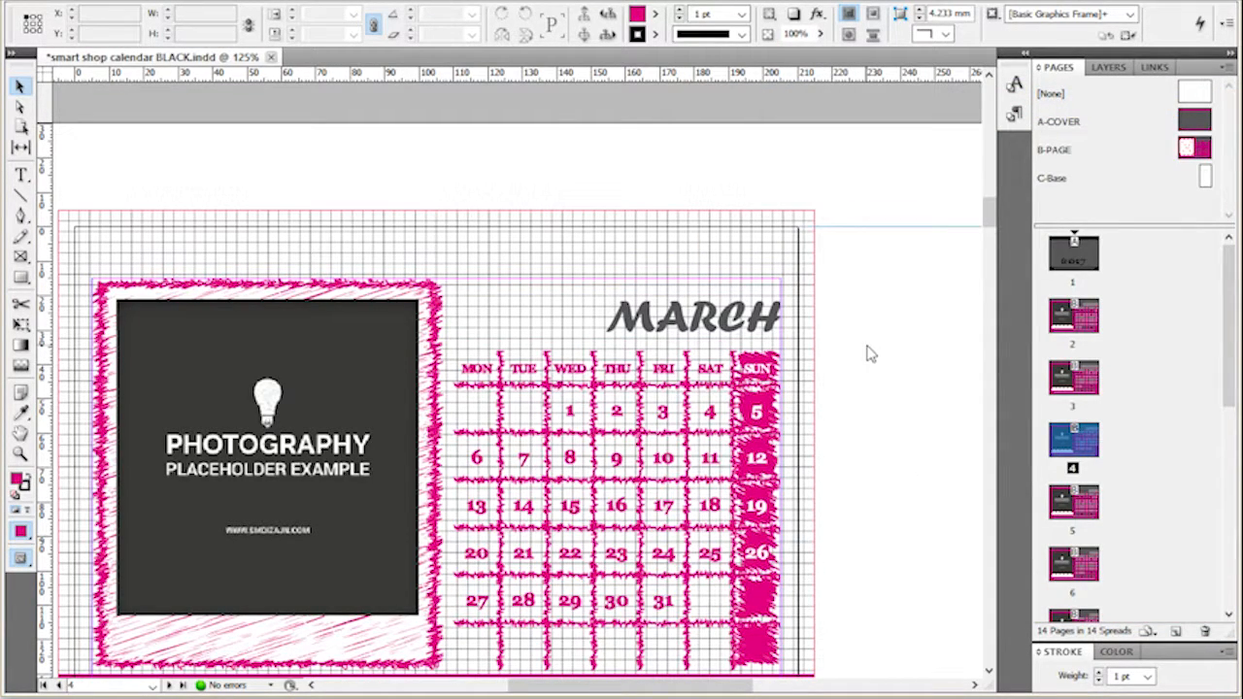
# - Select the placeholder image inside the photo frame on the January page
pyautogui.scroll(12, 900, 406)
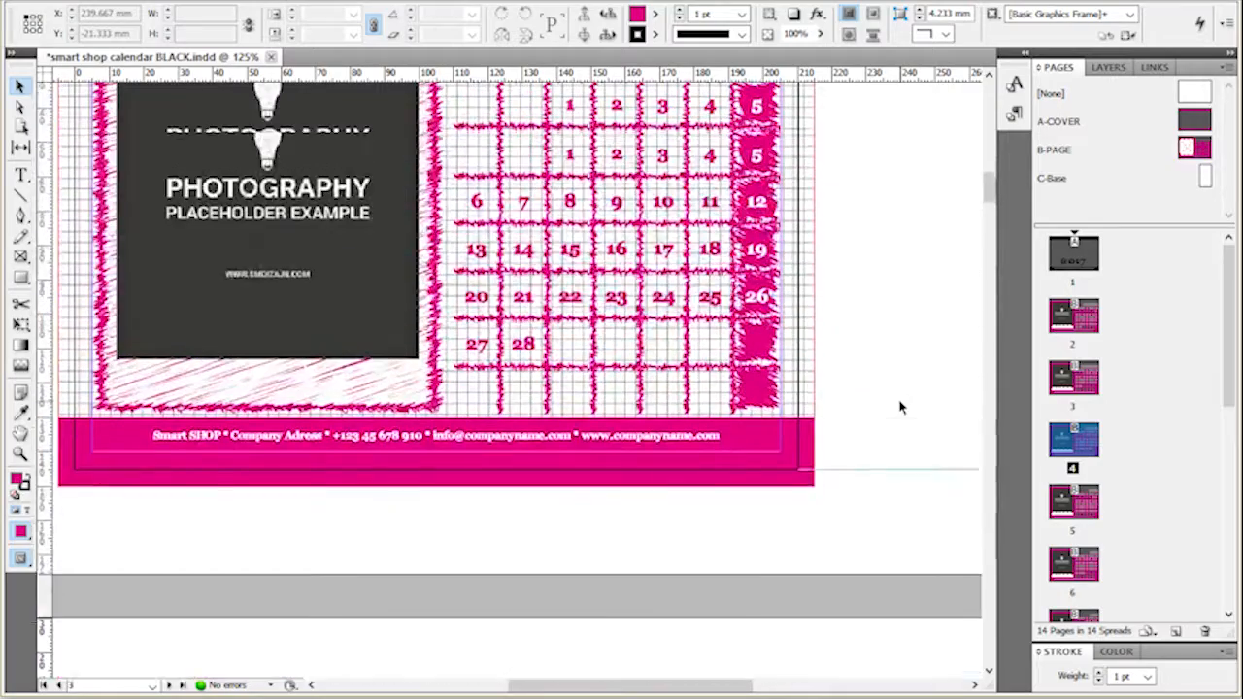
pyautogui.scroll(10, 795, 303)
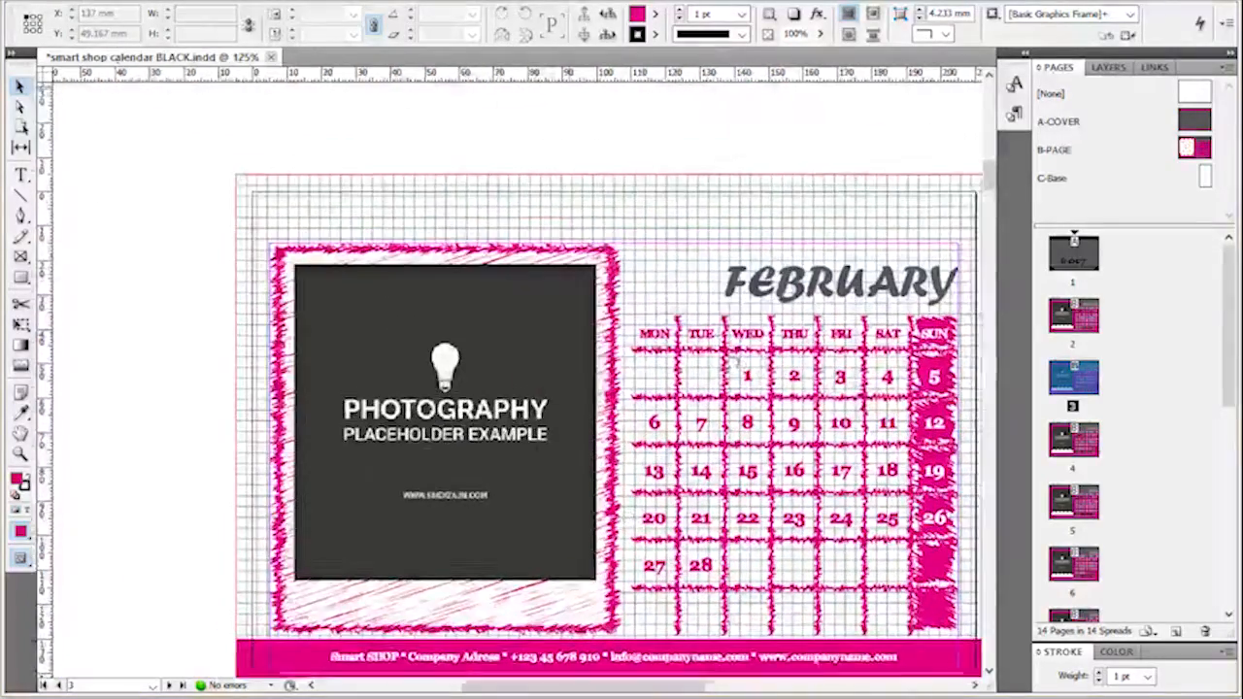
pyautogui.scroll(3, 614, 533)
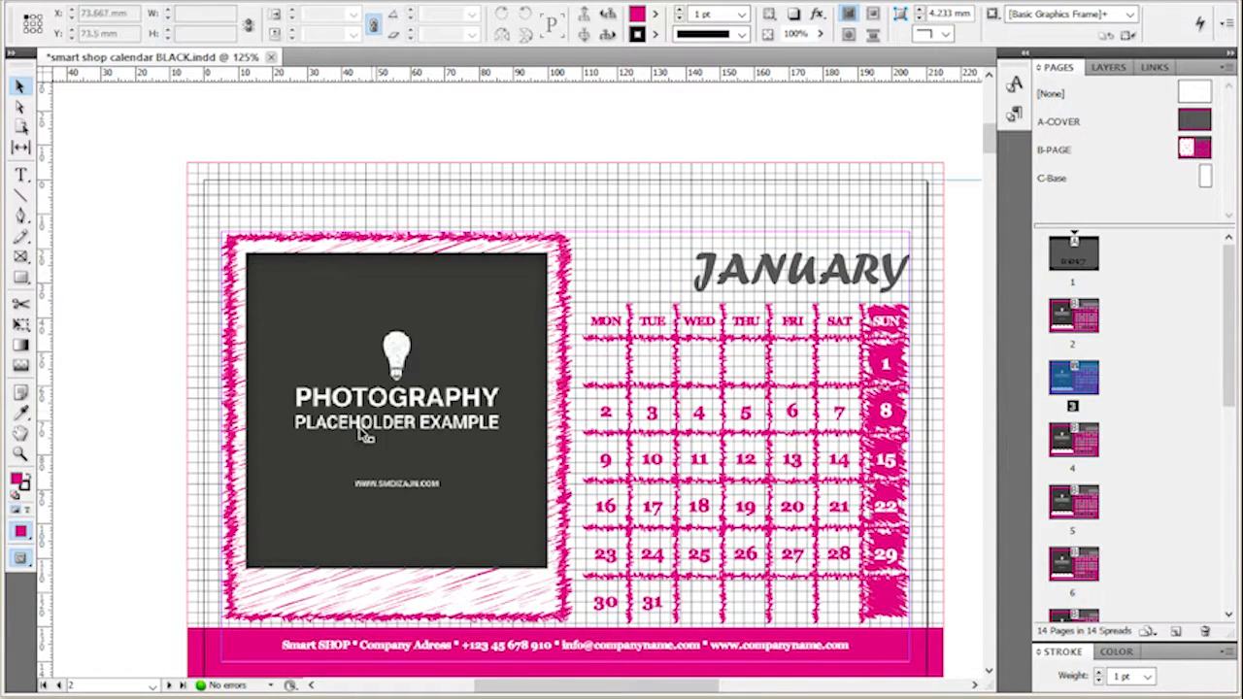
pyautogui.click(400, 416)
pyautogui.click(398, 412)
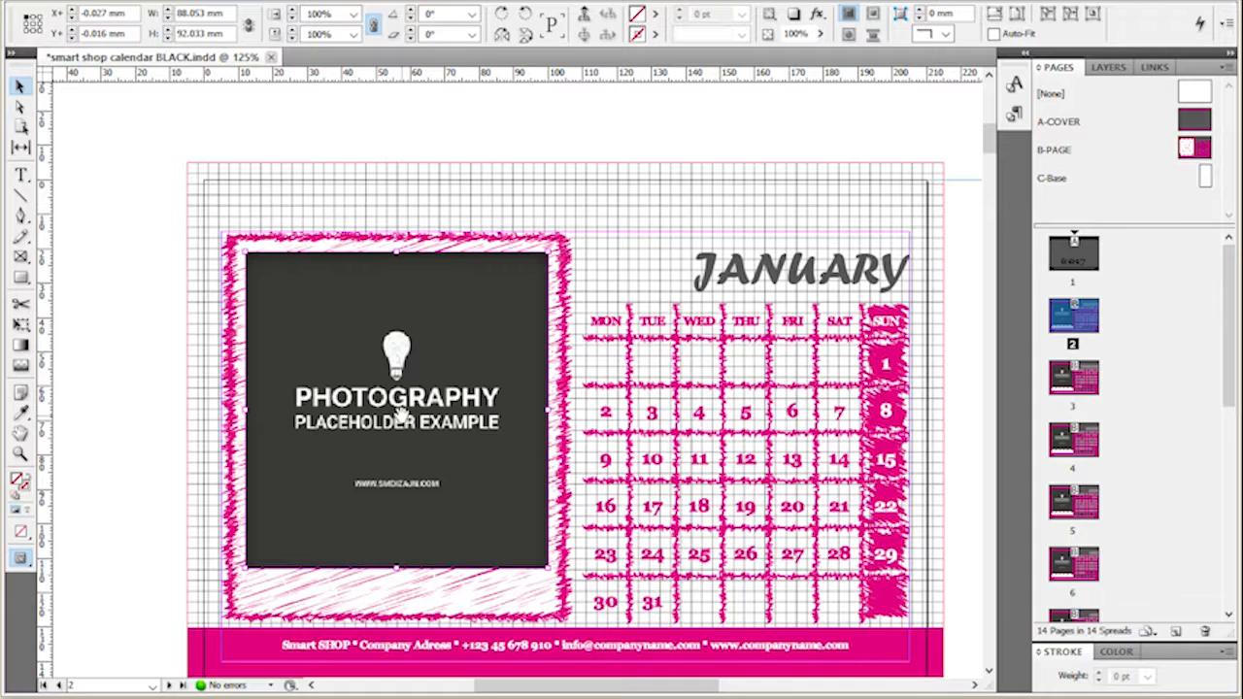
pyautogui.click(398, 398)
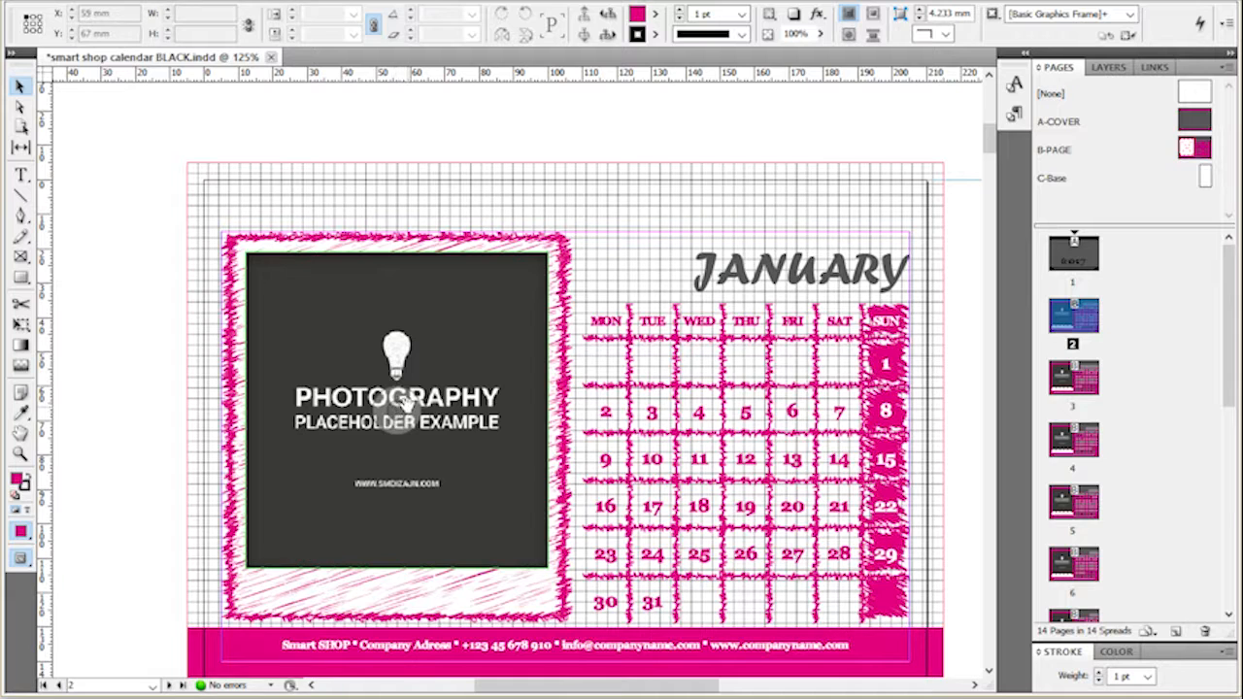
pyautogui.click(395, 401)
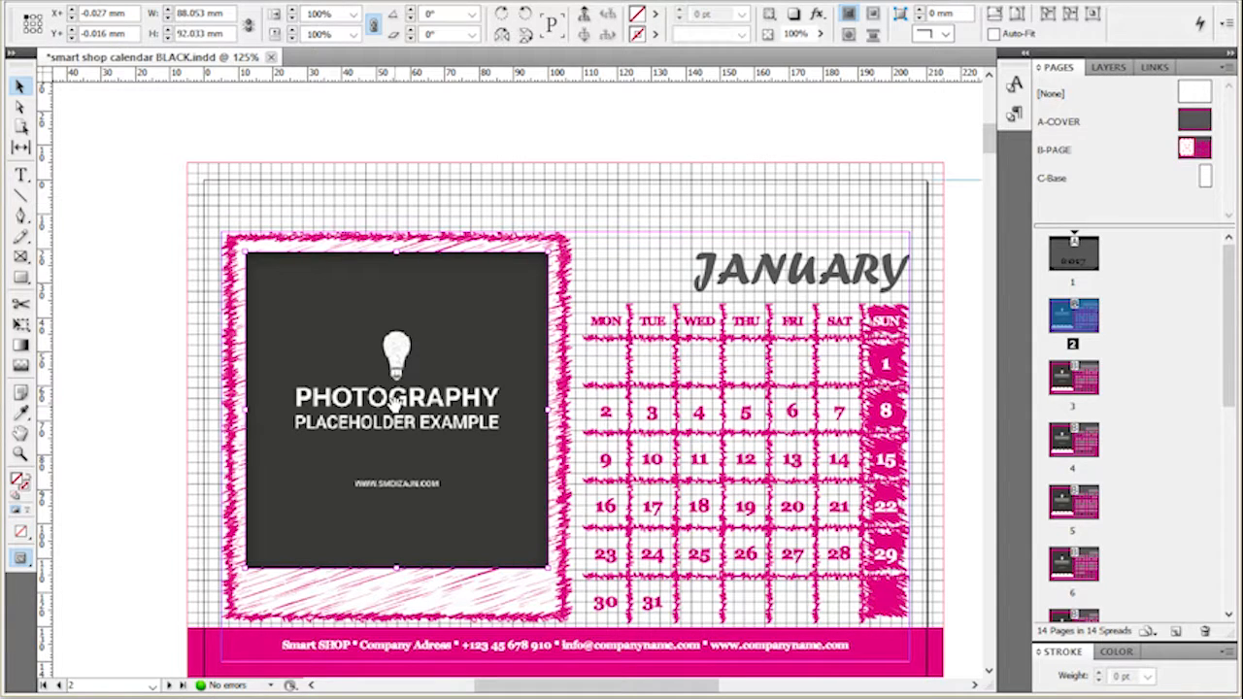
# - Place the crowded beach photo from the Summer folder into the January frame, replacing the placeholder and keeping the default import options
pyautogui.hotkey('ctrl', 'd')
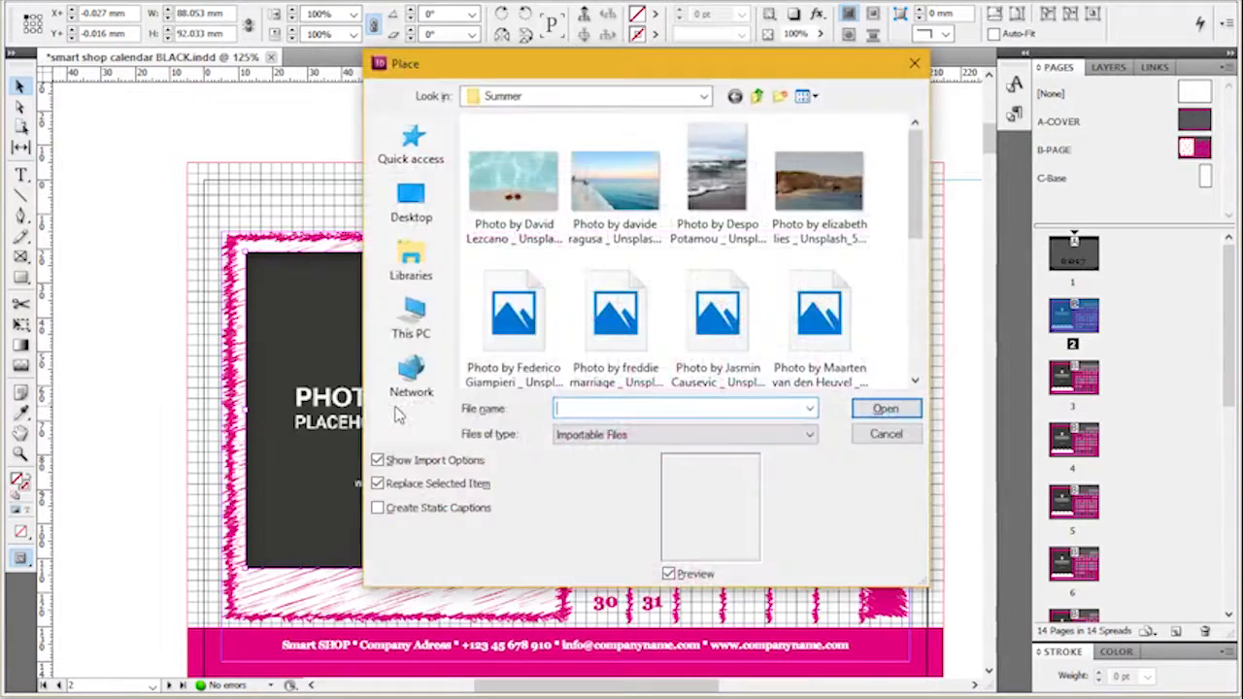
pyautogui.scroll(-1, 875, 222)
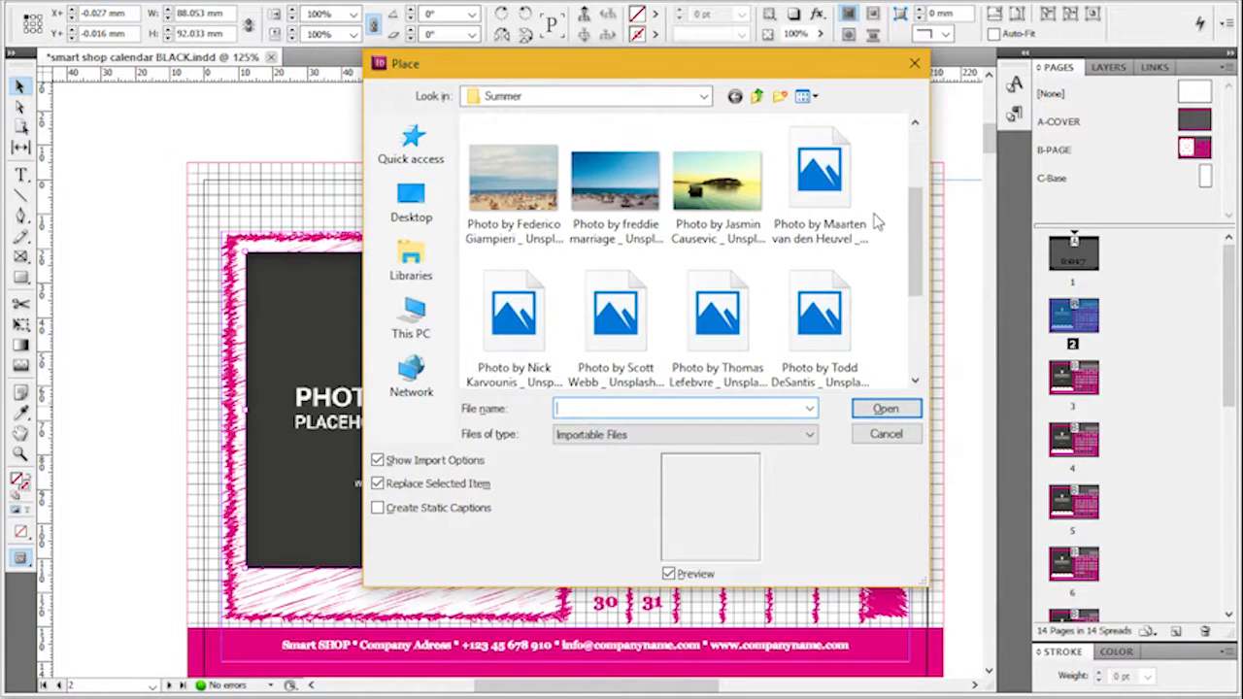
pyautogui.doubleClick(621, 202)
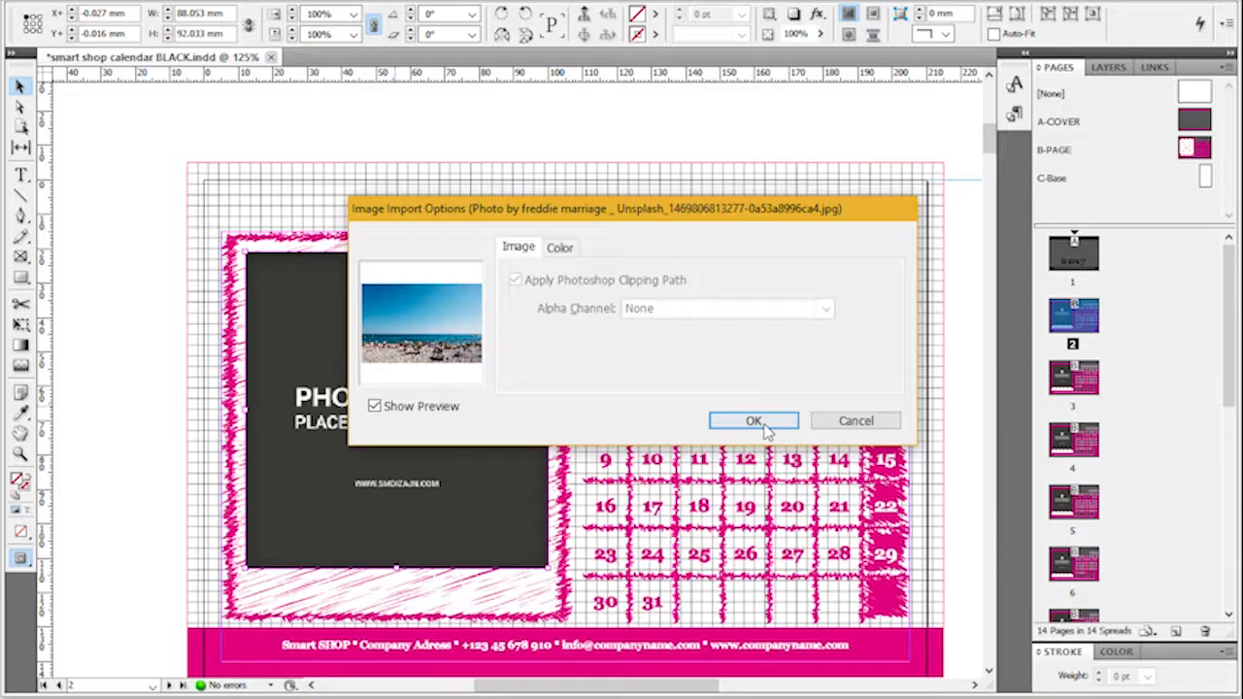
pyautogui.click(754, 421)
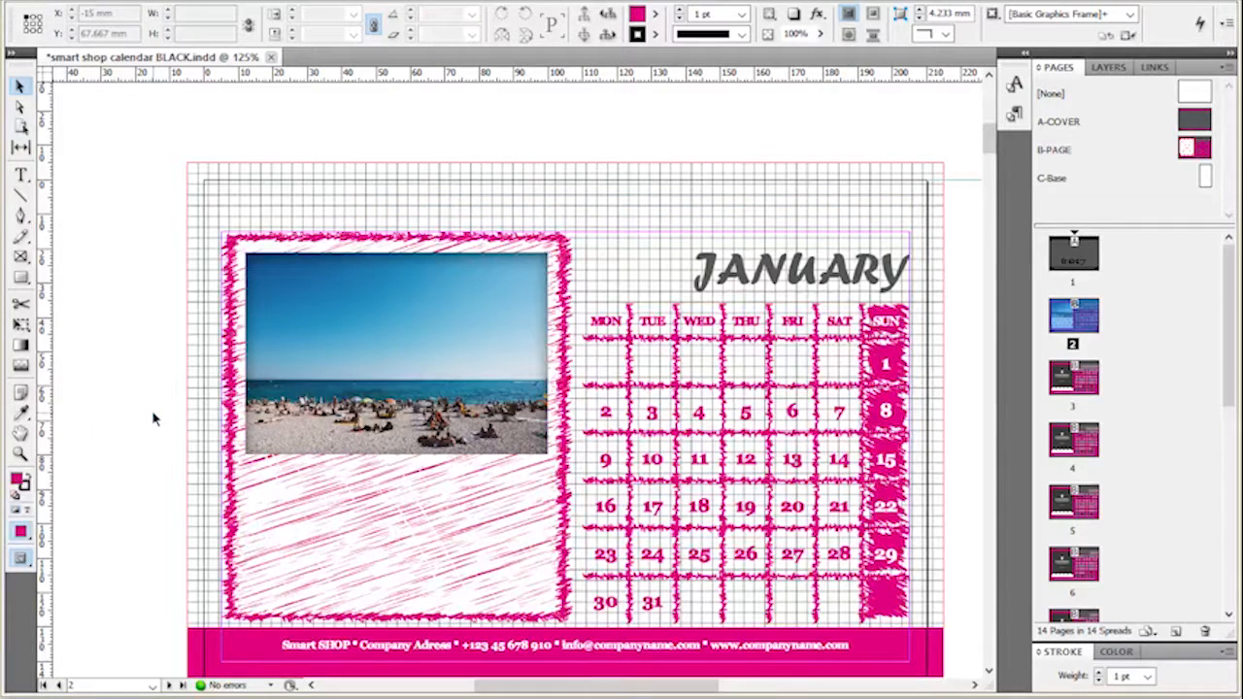
# - Centre the beach photo and fill the January frame proportionally, adjusting the picture's sideways position within the frame
pyautogui.click(531, 271)
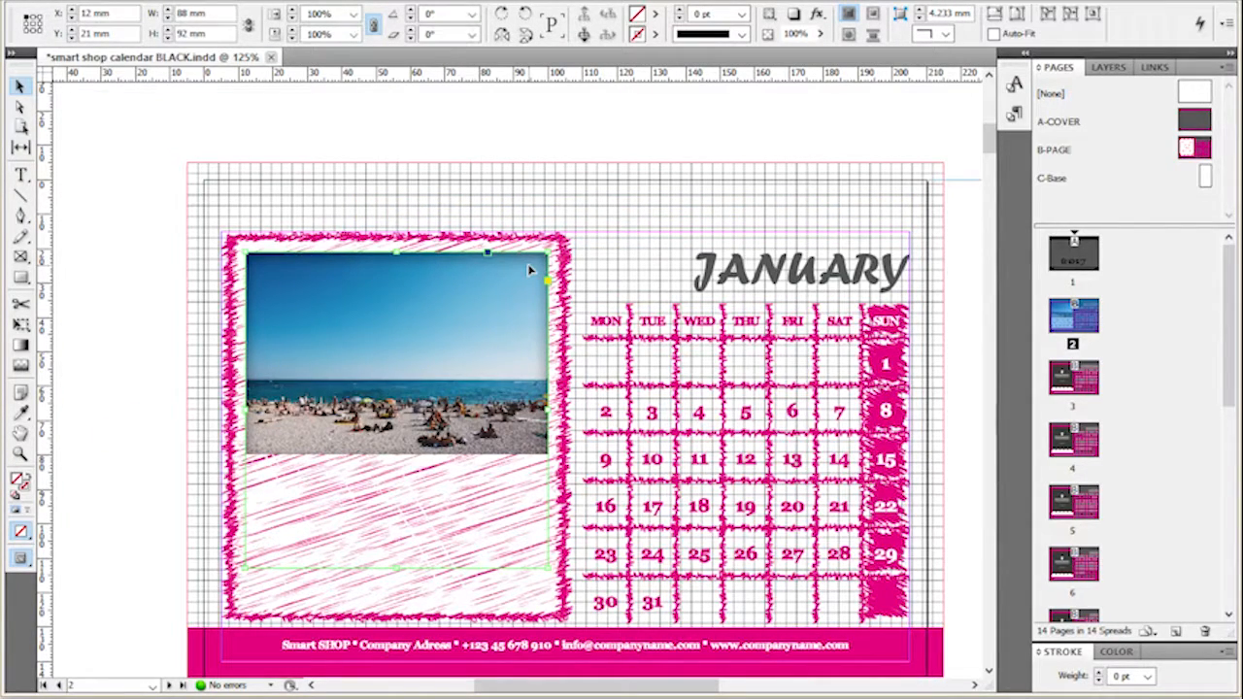
pyautogui.click(1093, 14)
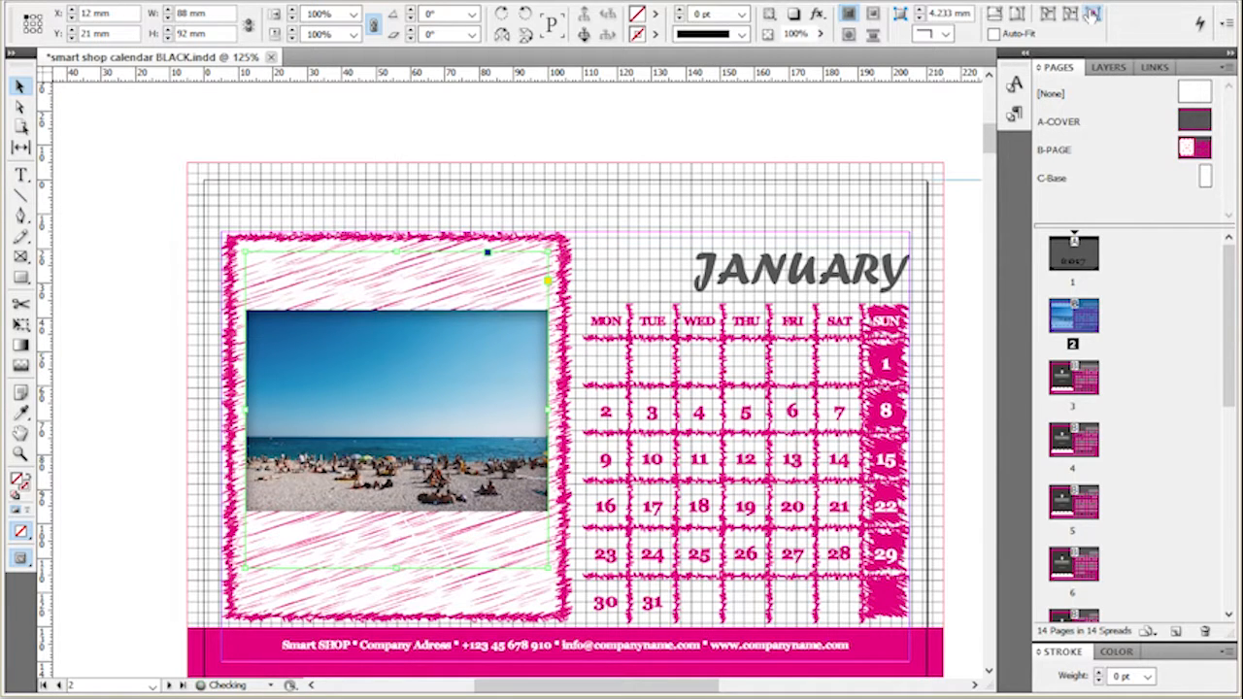
pyautogui.click(995, 14)
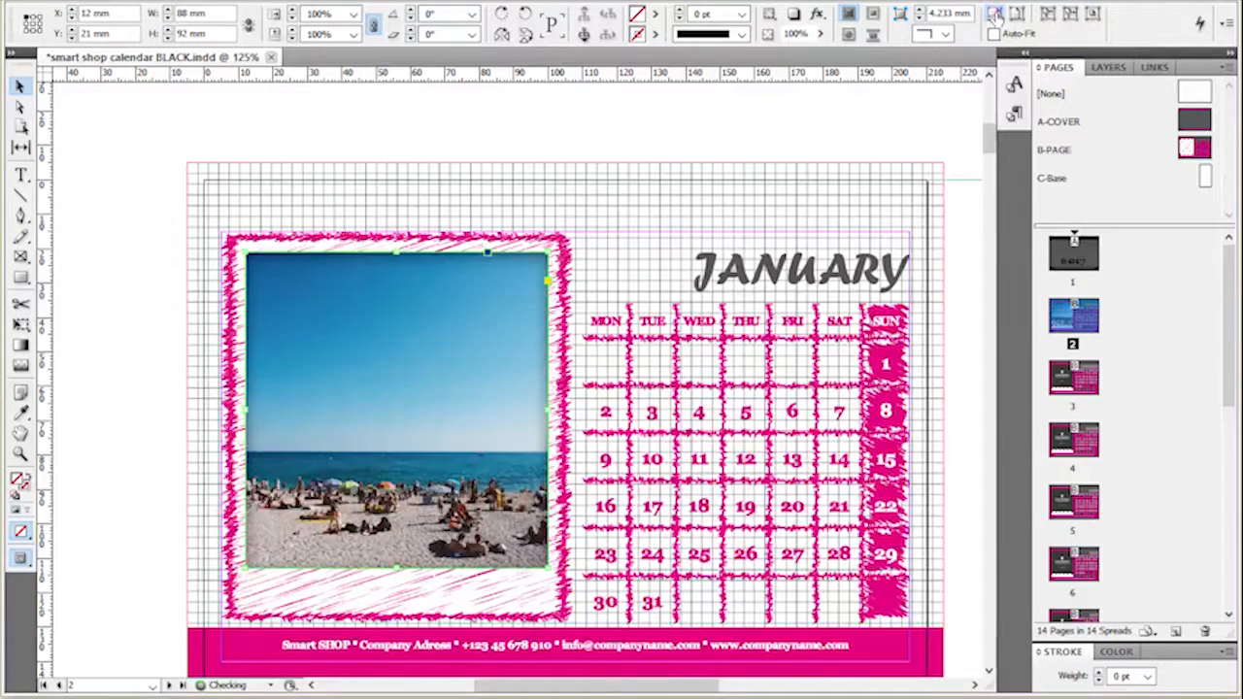
pyautogui.click(394, 411)
pyautogui.moveTo(391, 411); pyautogui.dragTo(429, 415)
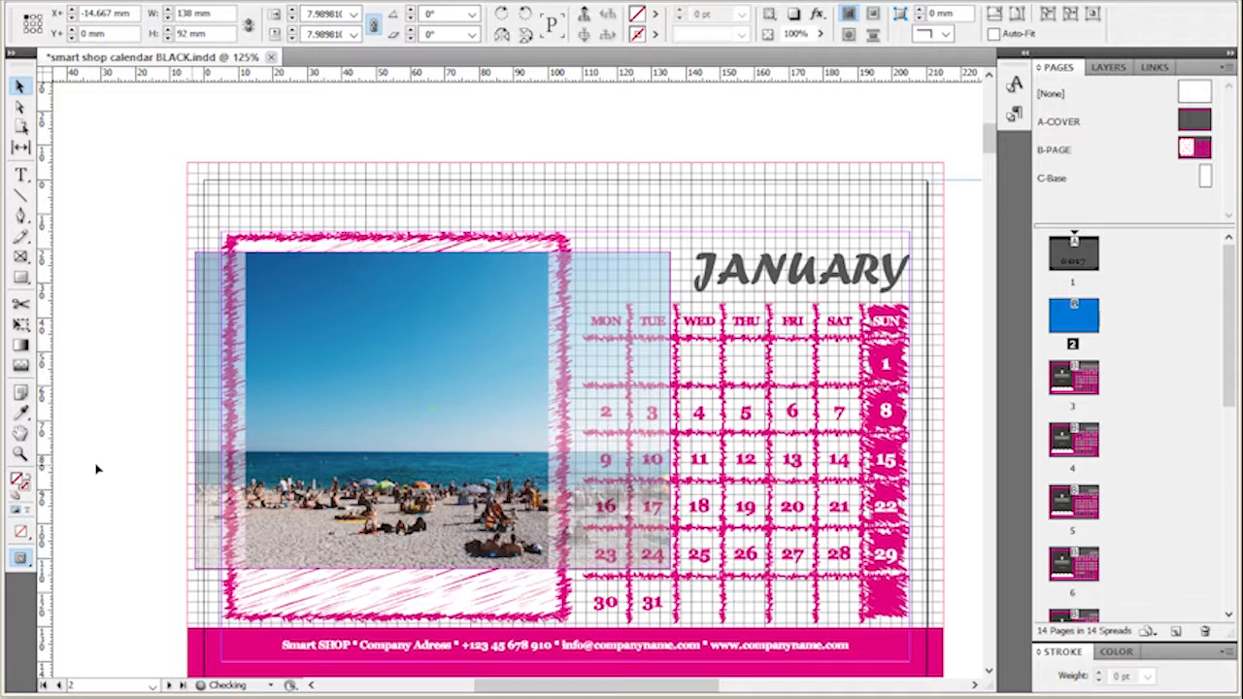
pyautogui.click(105, 423)
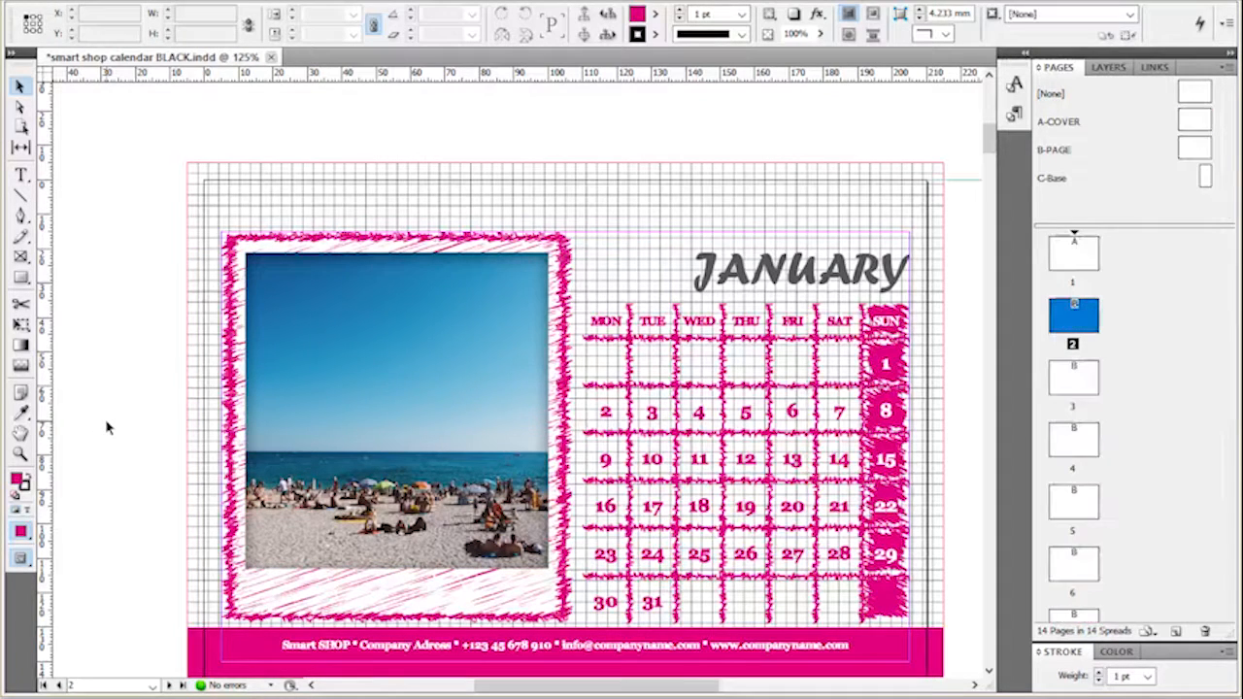
# - Undo the beach photo's repositioning, fitting and placement on the January page and discard the loaded image
pyautogui.hotkey('ctrl', 'z')
pyautogui.hotkey('ctrl', 'z')
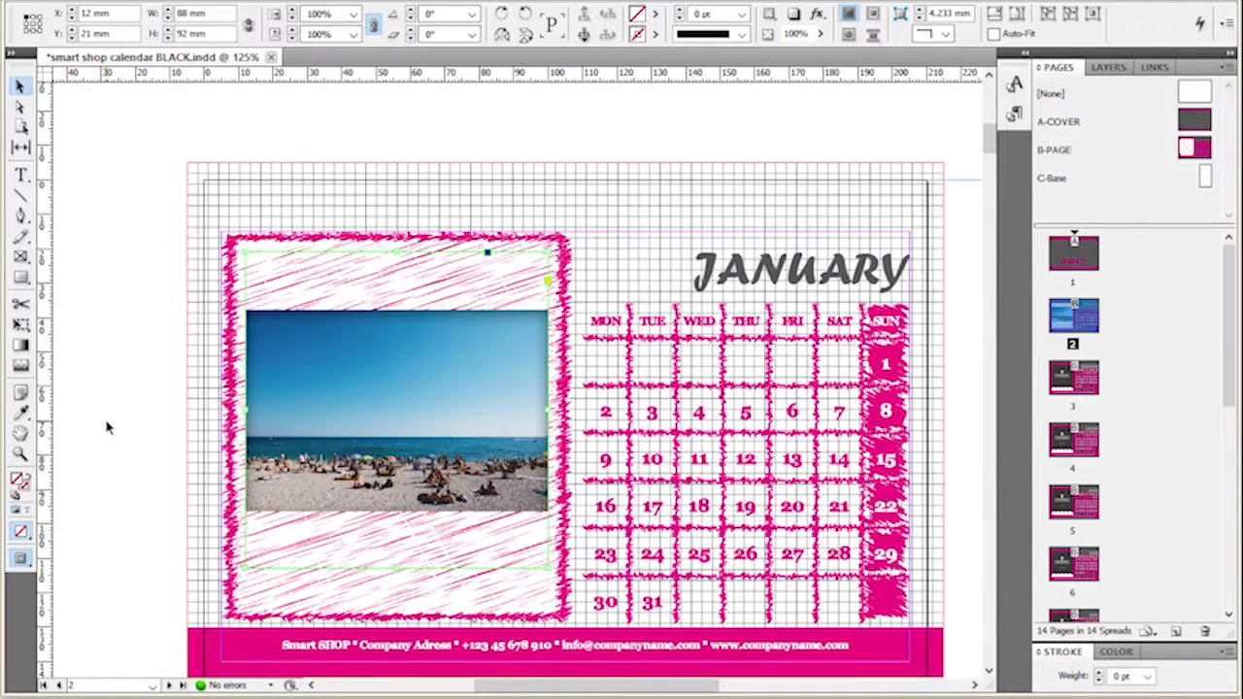
pyautogui.hotkey('ctrl', 'z')
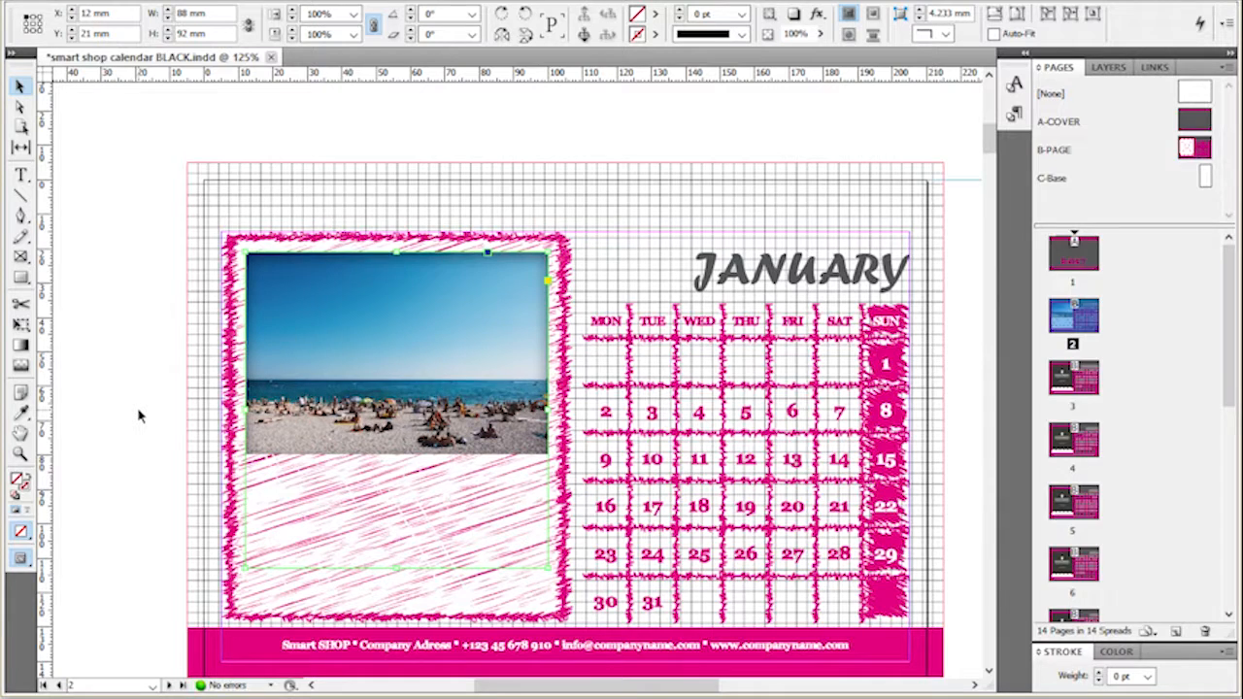
pyautogui.hotkey('ctrl', 'z')
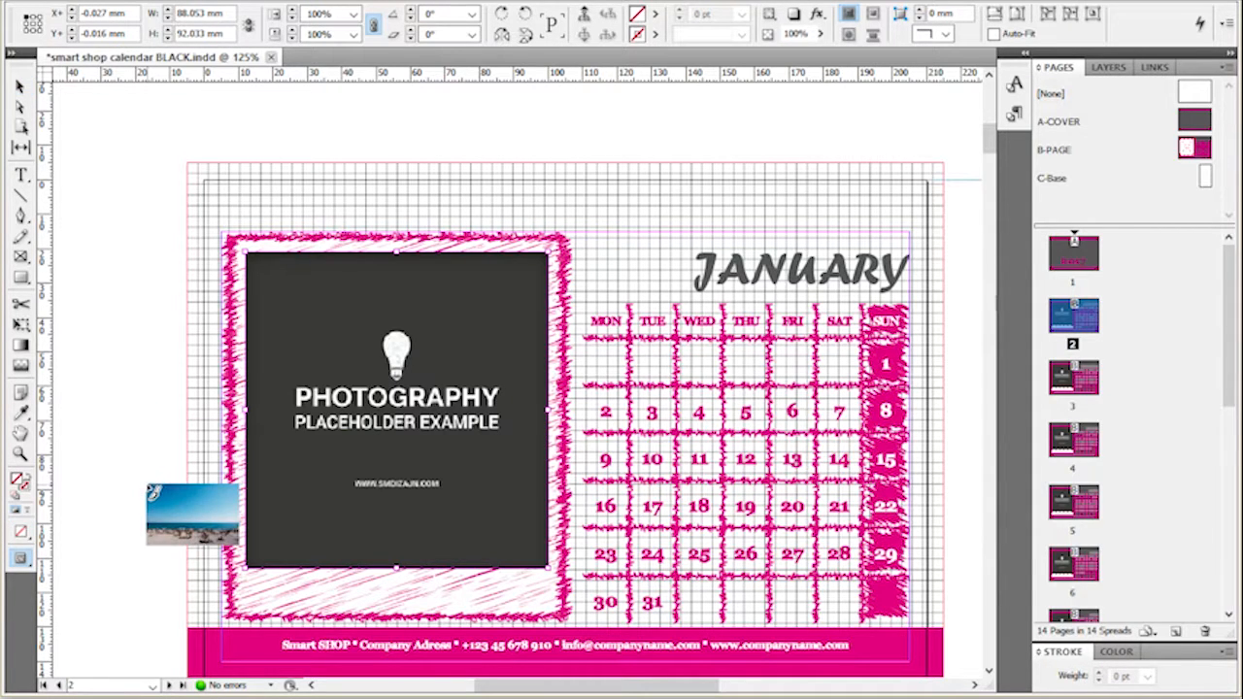
pyautogui.press('Escape')
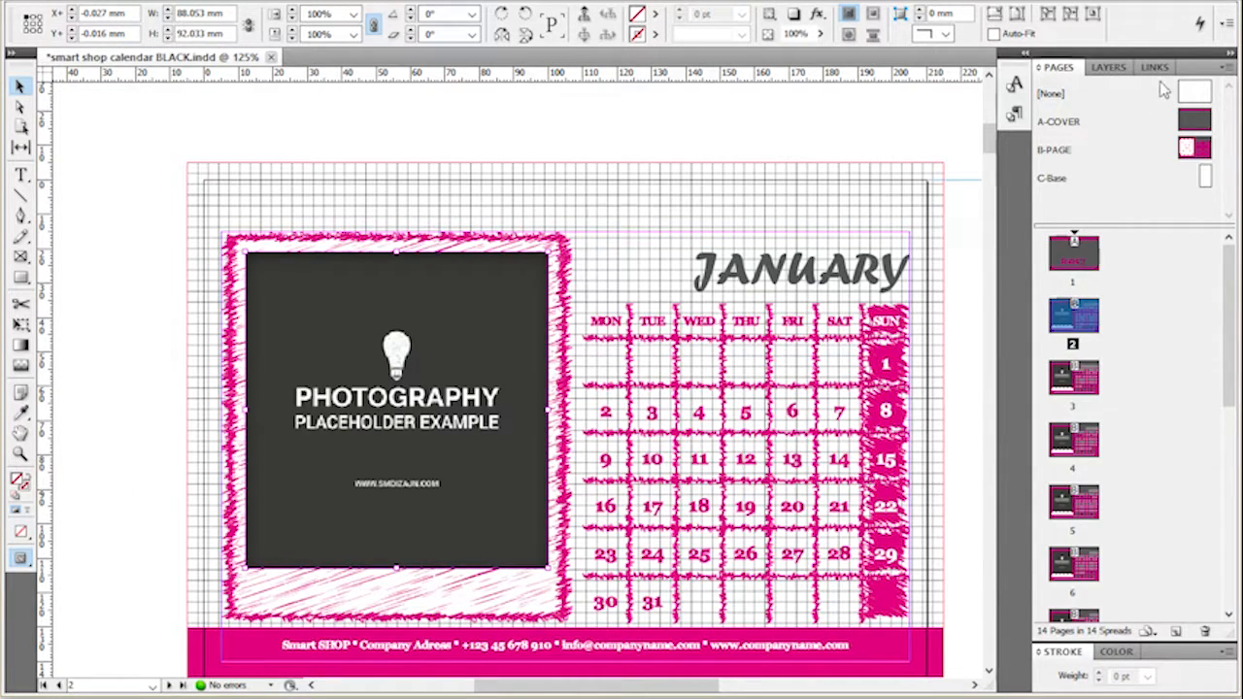
# - Try to relink the January placeholder image to smart shop-placeholder-01.tif from the Action Images folder, with the default import options
pyautogui.click(1155, 67)
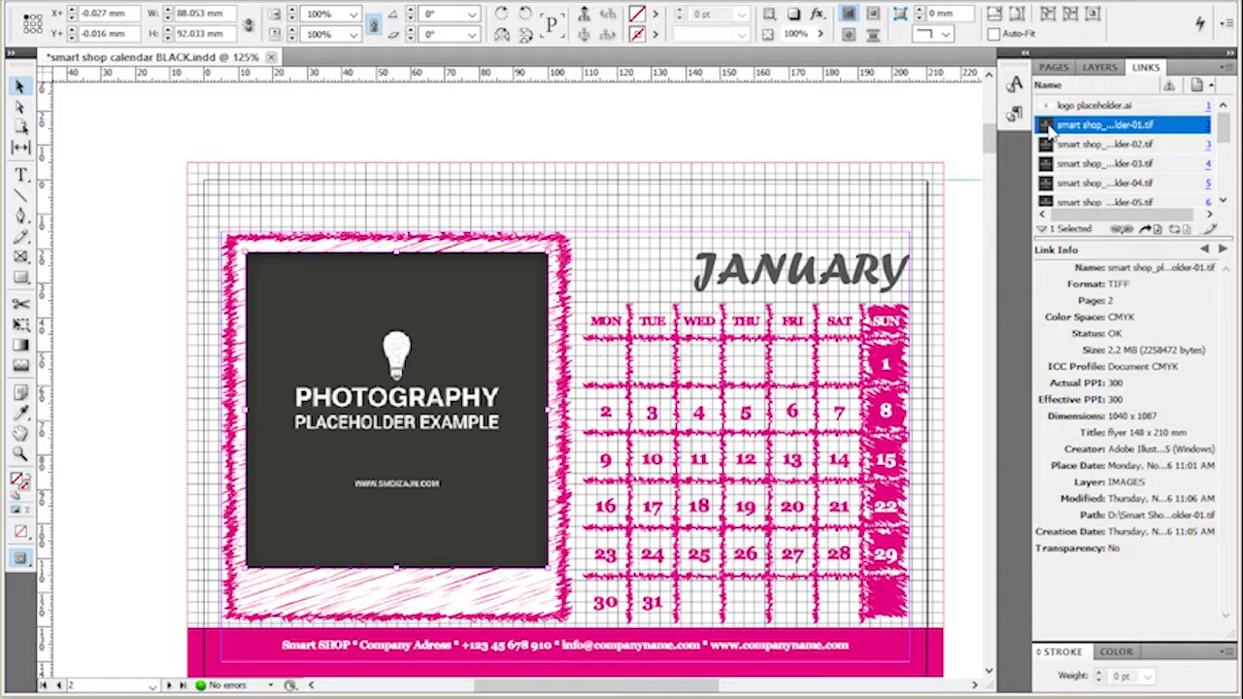
pyautogui.rightClick(1051, 133)
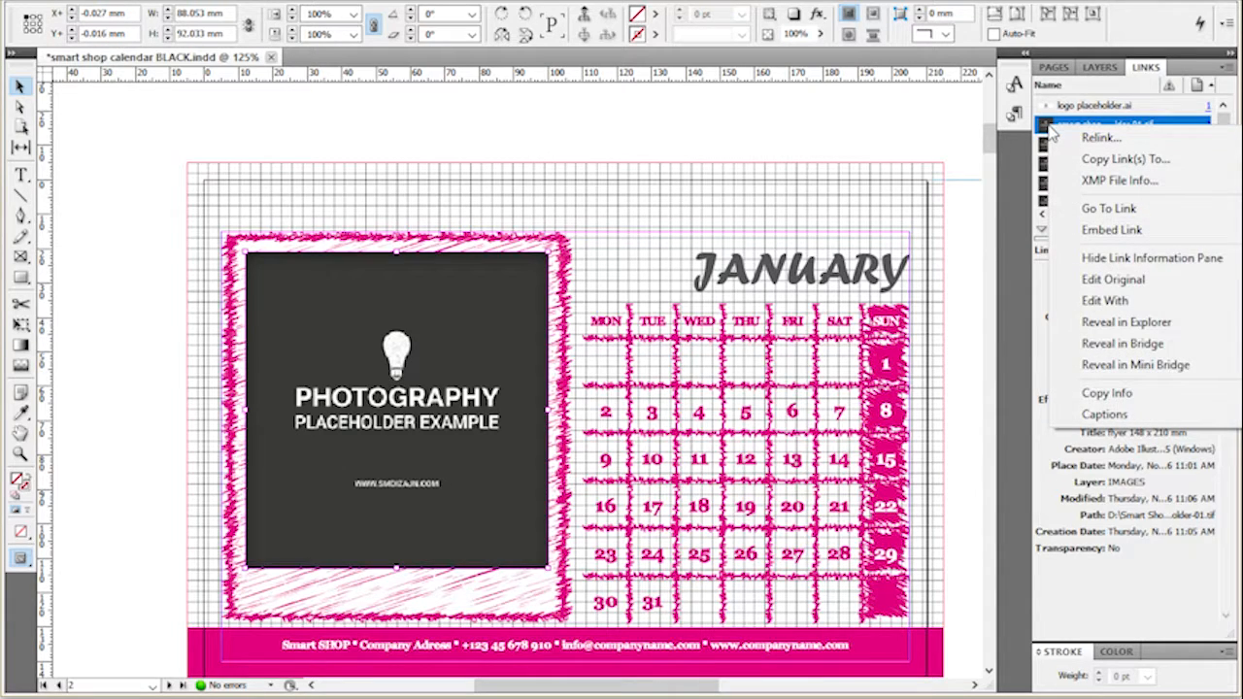
pyautogui.click(1145, 139)
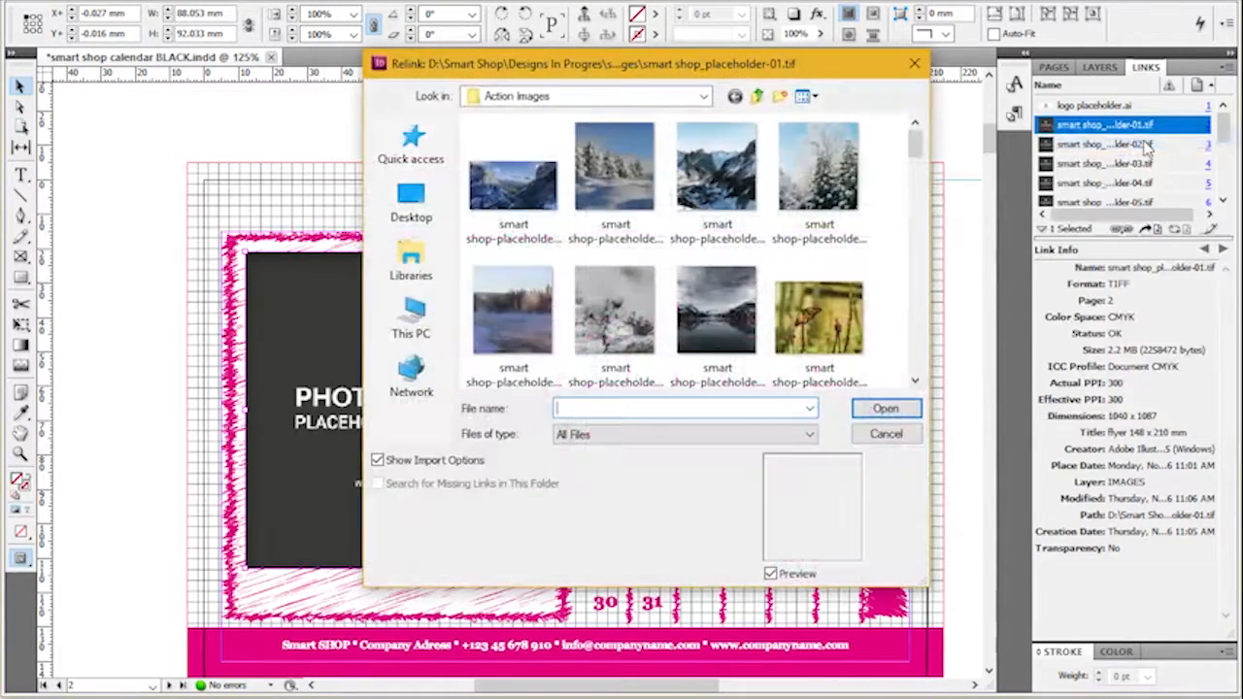
pyautogui.doubleClick(510, 199)
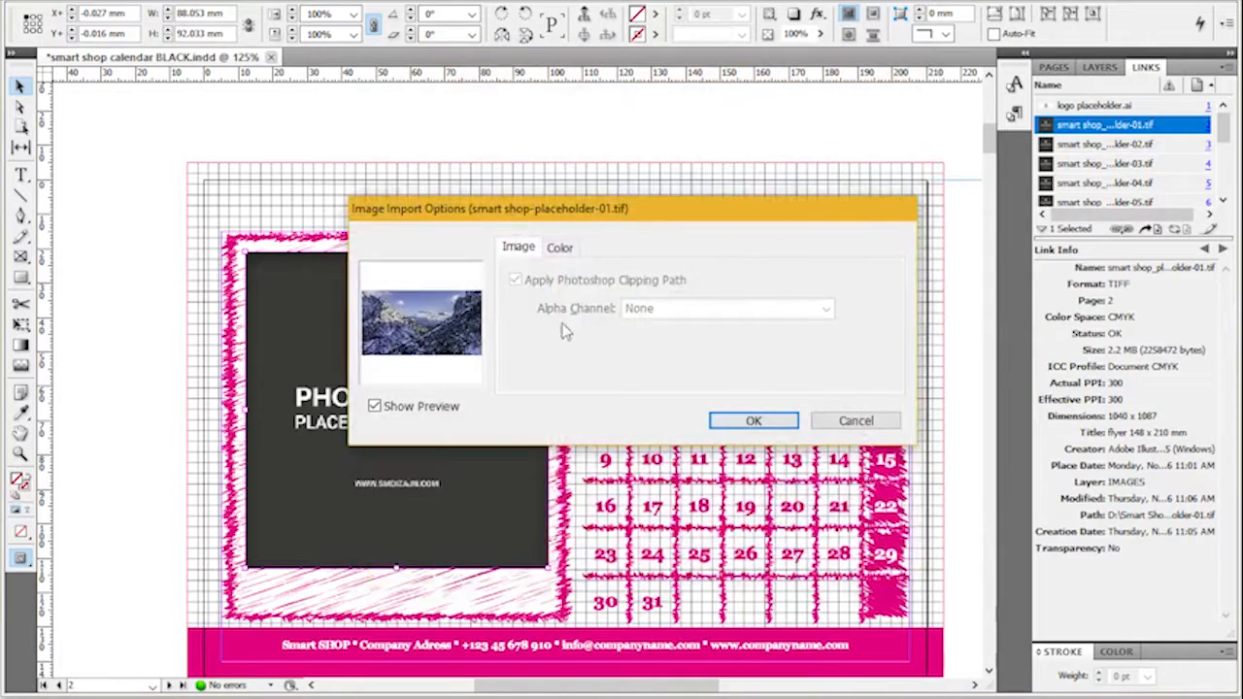
pyautogui.click(760, 425)
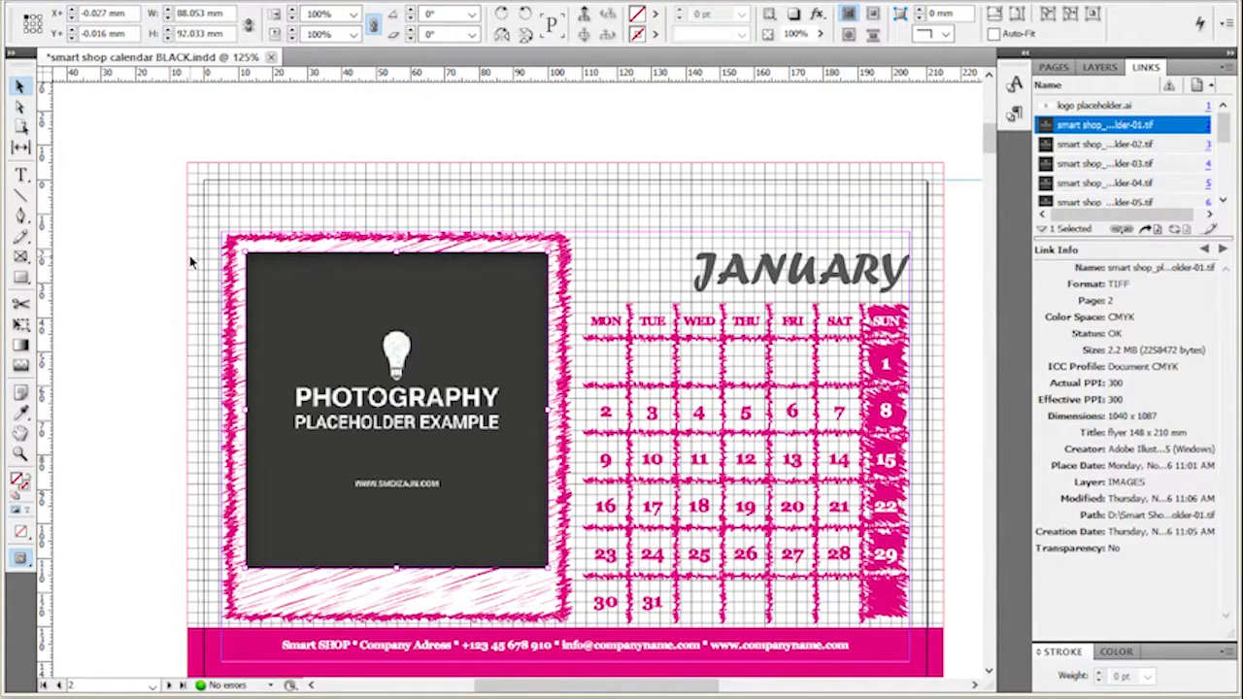
# - Select the placeholder links 01 to 12 together, view their relinking options and deselect everything
pyautogui.scroll(-3, 1151, 156)
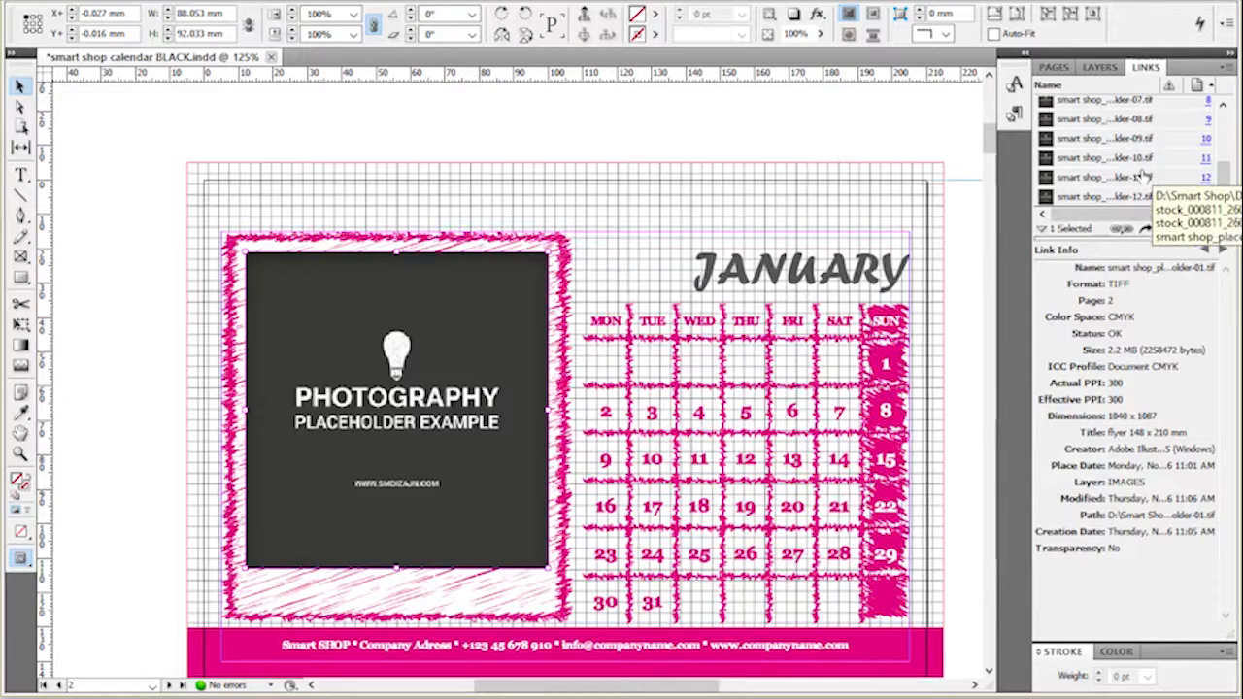
pyautogui.keyDown('shift'); pyautogui.click(1138, 198); pyautogui.keyUp('shift')
pyautogui.scroll(3, 1139, 199)
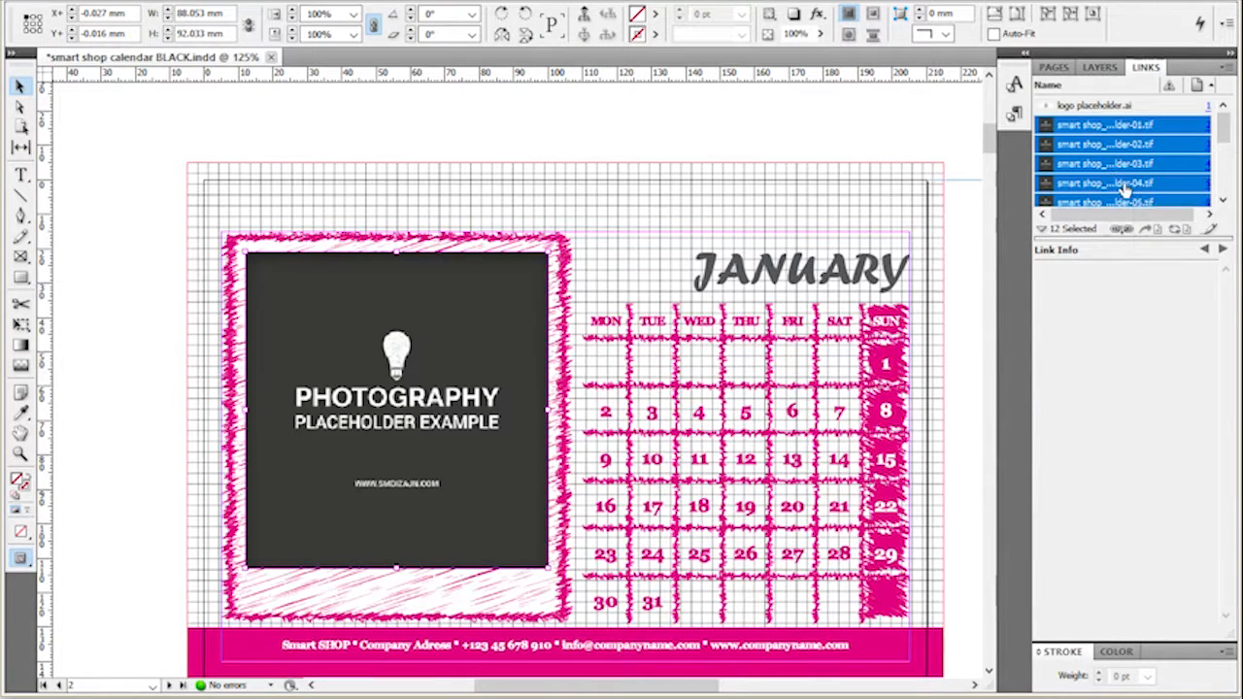
pyautogui.rightClick(1108, 132)
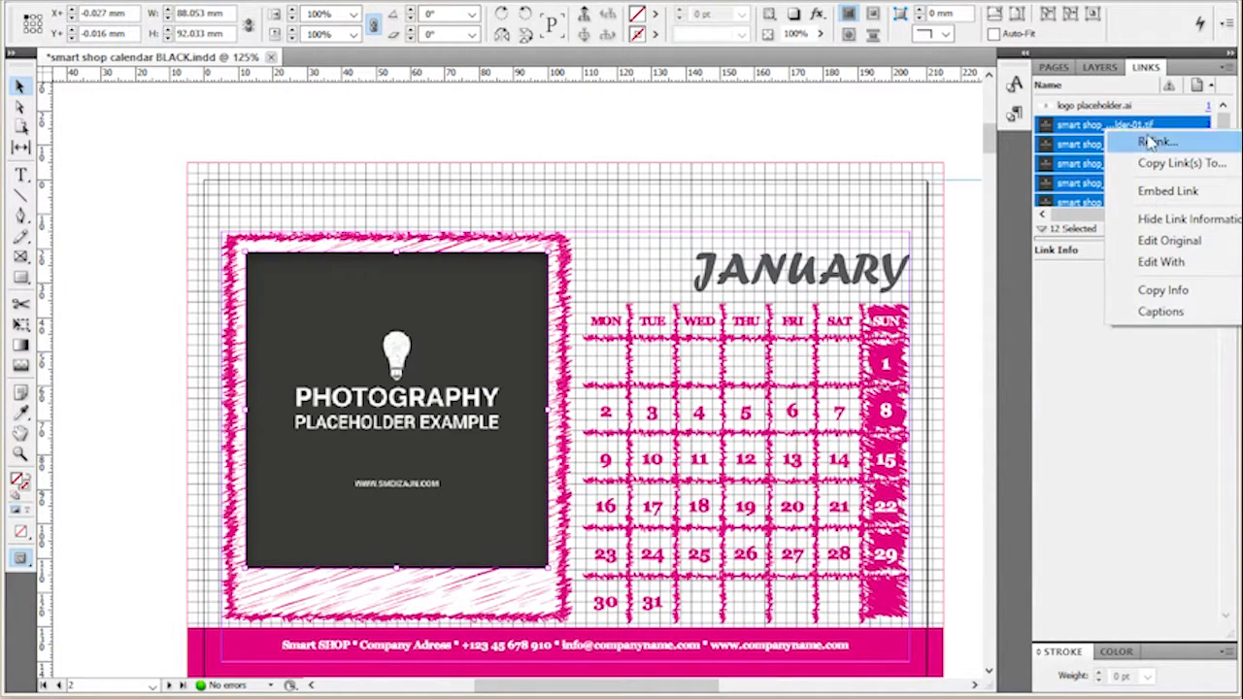
pyautogui.click(146, 235)
pyautogui.scroll(-3, 560, 328)
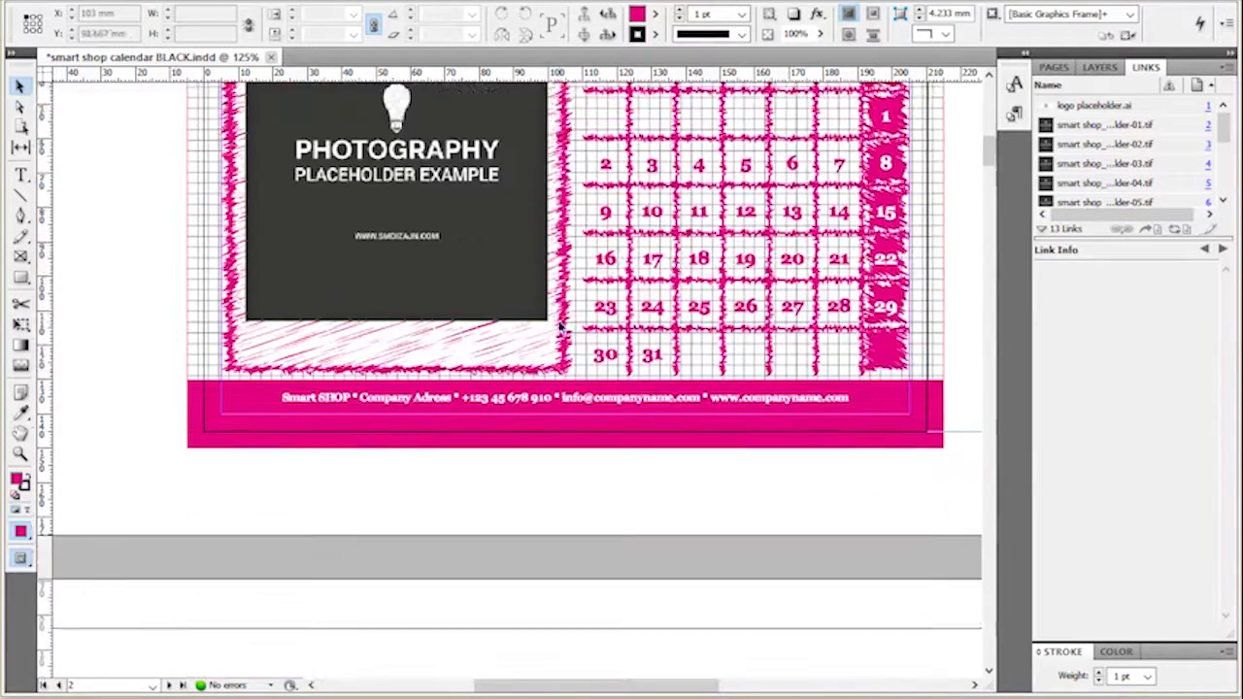
pyautogui.scroll(-6, 561, 329)
pyautogui.scroll(3, 558, 330)
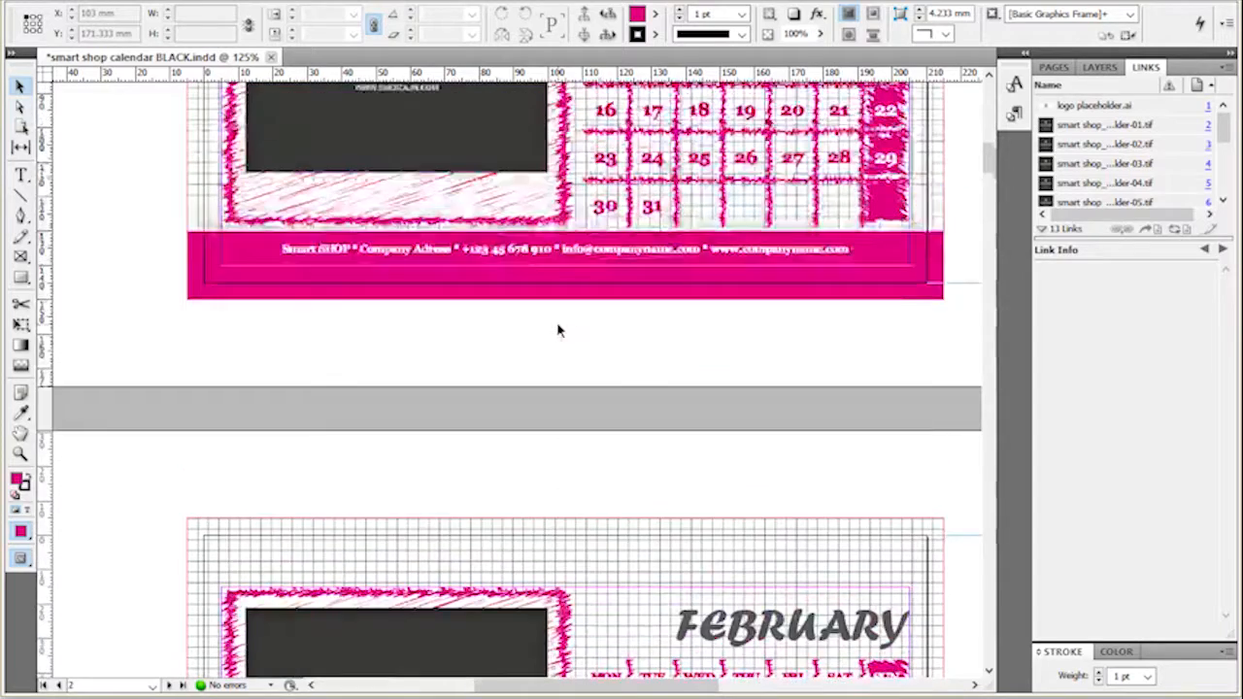
pyautogui.scroll(4, 558, 331)
pyautogui.scroll(2, 559, 330)
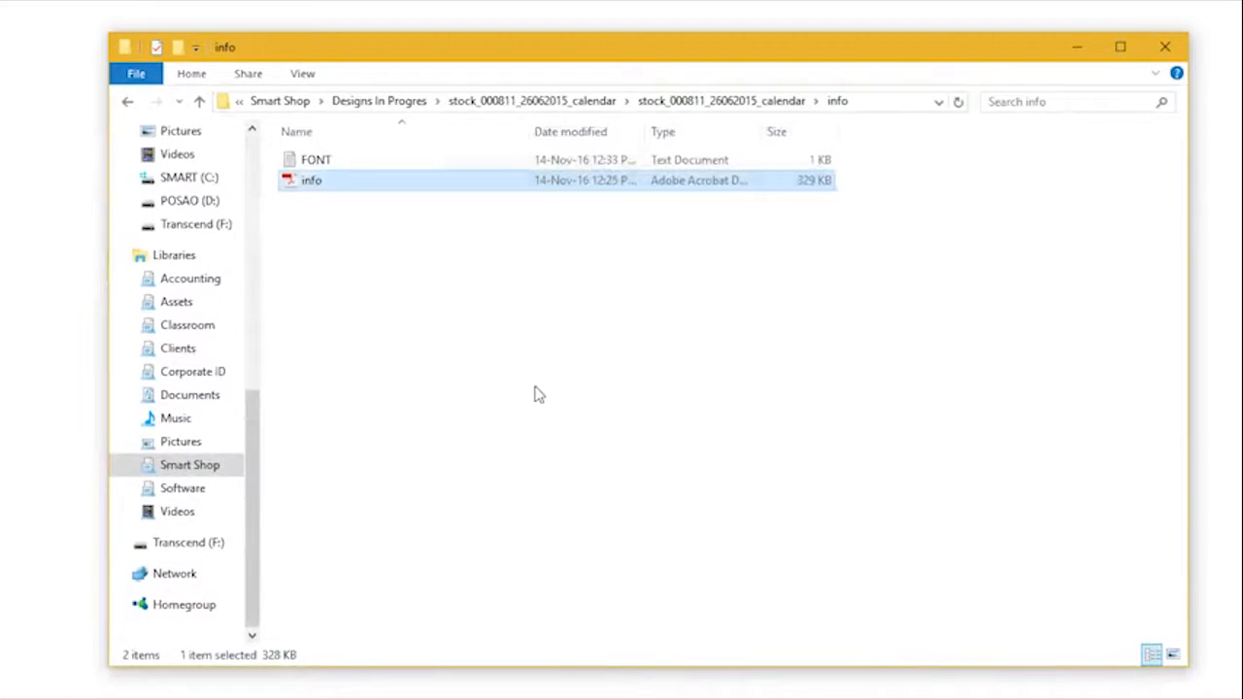
# - In File Explorer, go to the calendar's Images folder and open smart shop_placeholder-01 and -02 in Photoshop, bringing placeholder-01 to the front
pyautogui.click(536, 394)
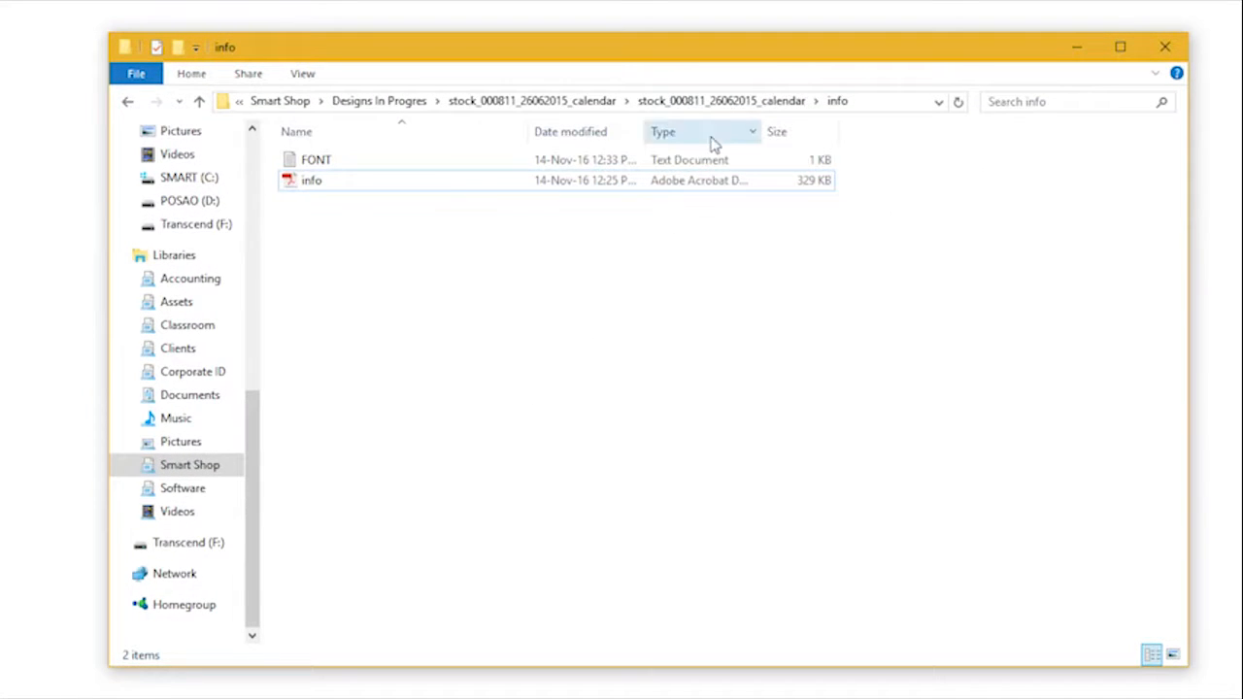
pyautogui.click(755, 104)
pyautogui.doubleClick(555, 185)
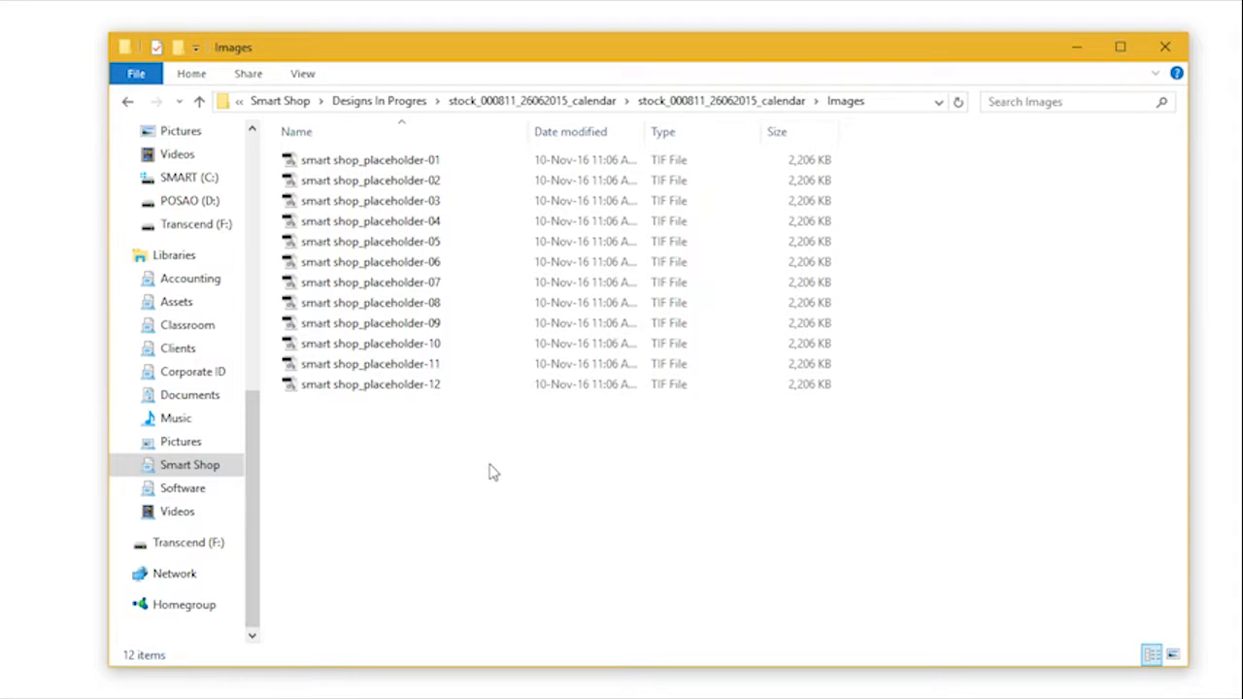
pyautogui.click(500, 159)
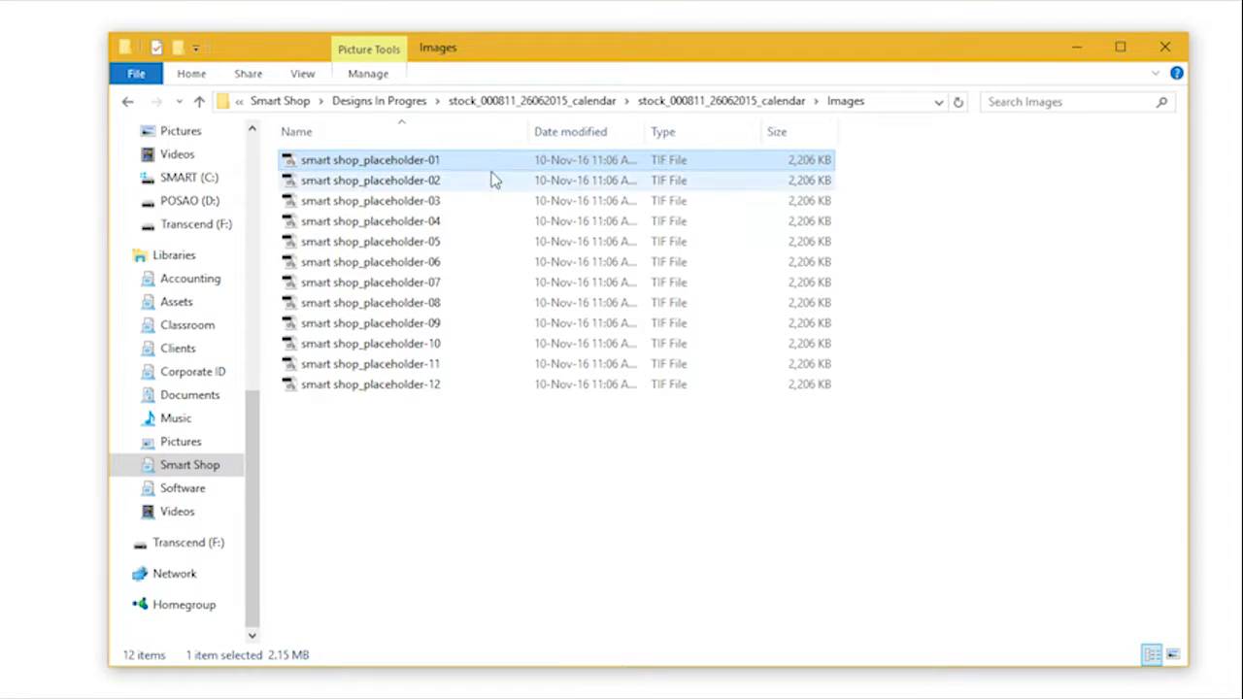
pyautogui.click(497, 180)
pyautogui.click(1077, 46)
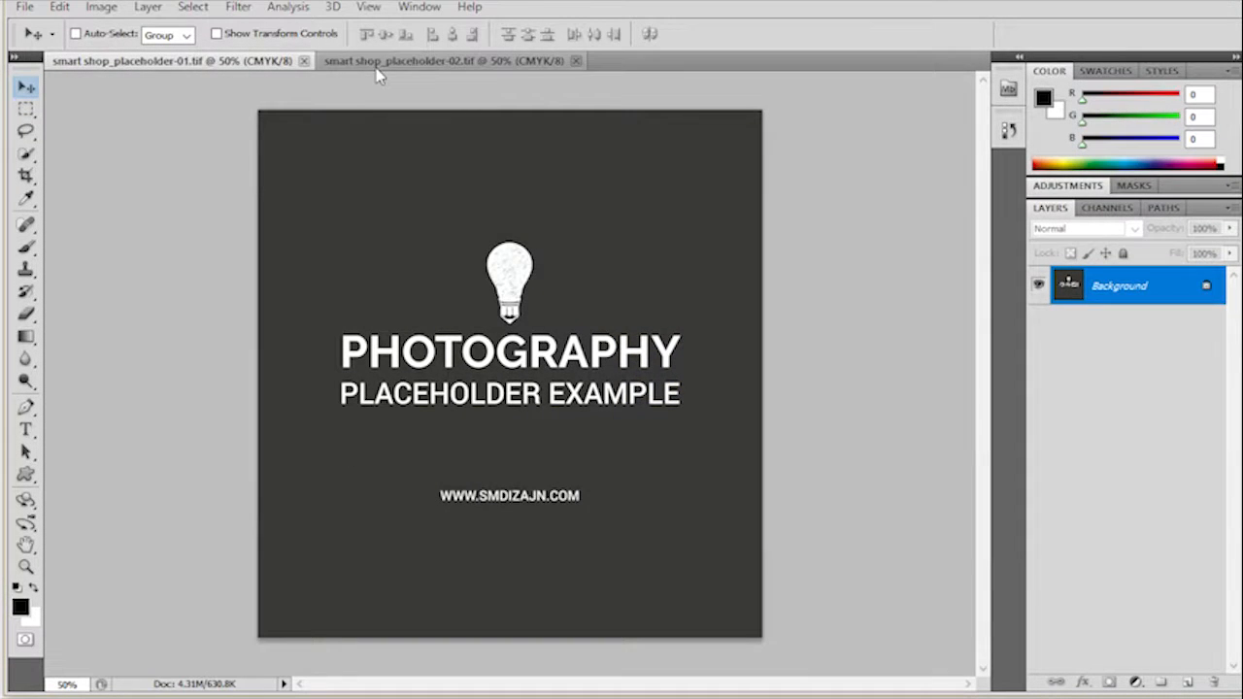
pyautogui.click(202, 62)
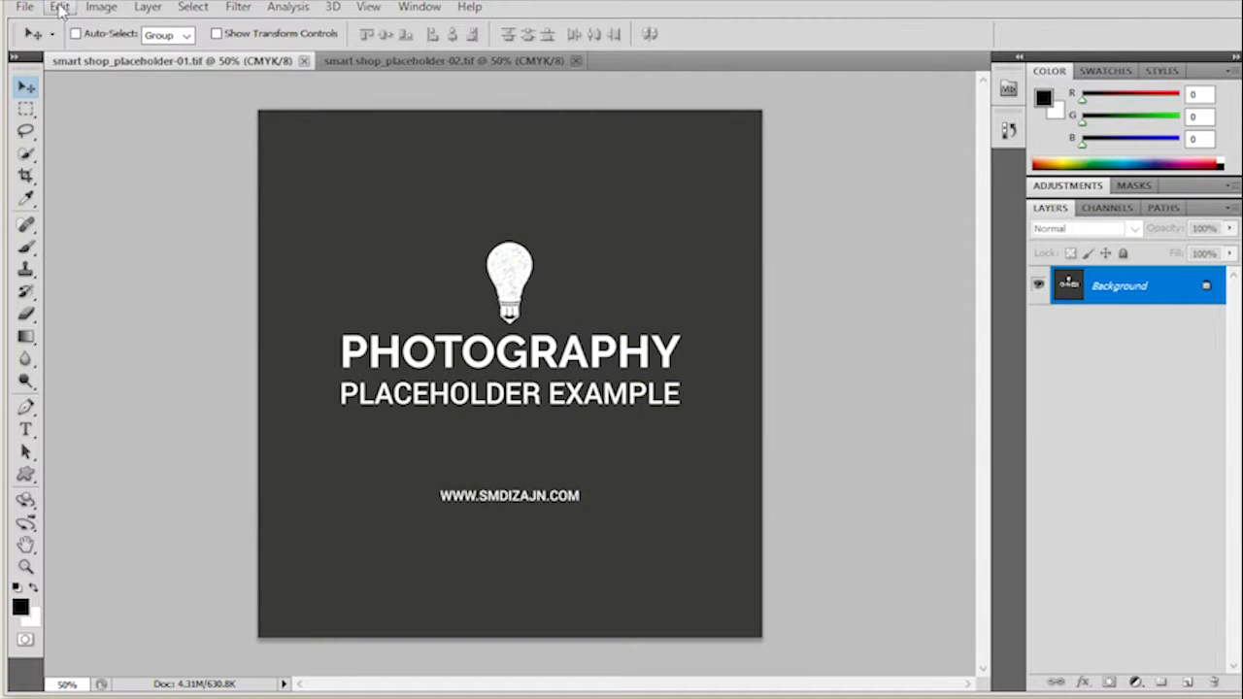
# - Place the foggy autumn road photo from the Fall folder in smart shop_placeholder-01.tif, scaled to about 13.1% to fill the canvas, and shift it right
pyautogui.click(25, 7)
pyautogui.click(74, 387)
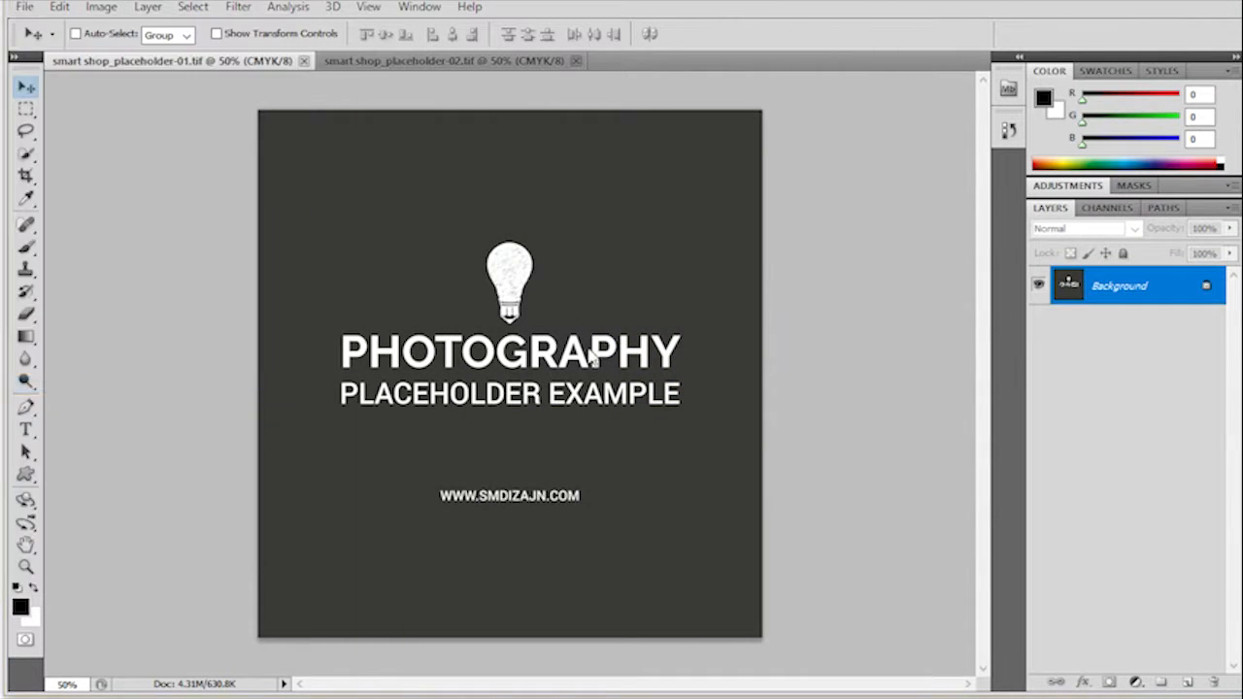
pyautogui.doubleClick(501, 350)
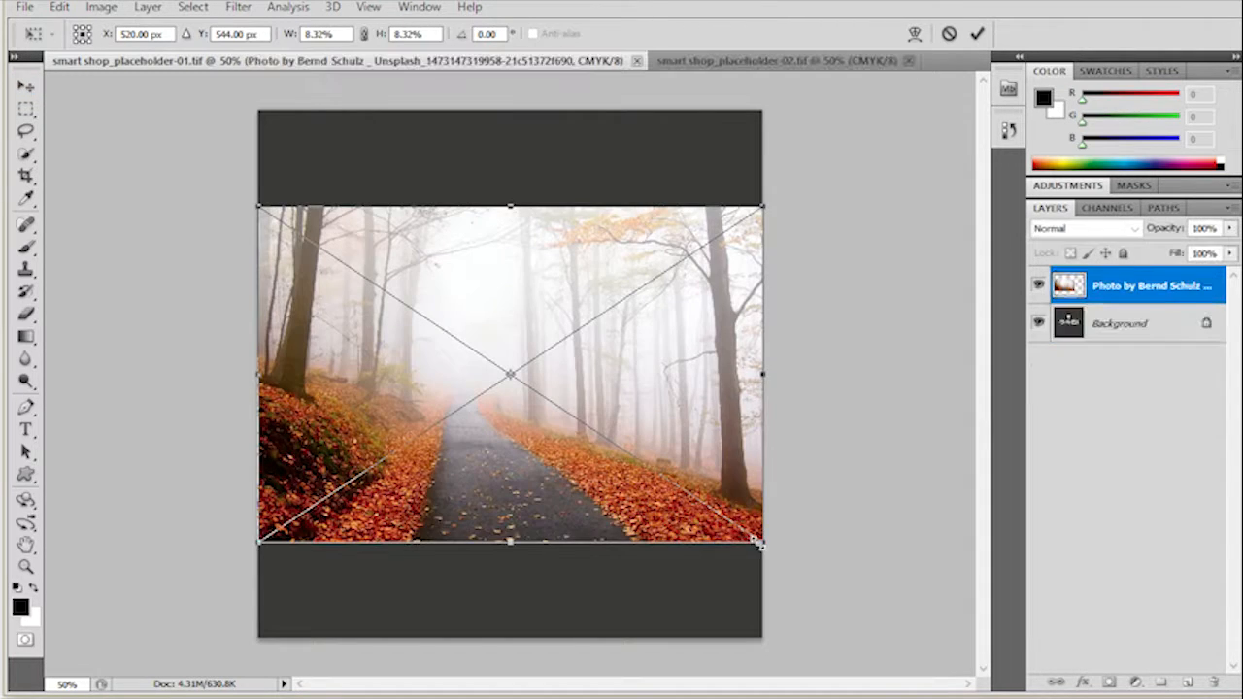
pyautogui.moveTo(792, 574); pyautogui.dragTo(912, 638)
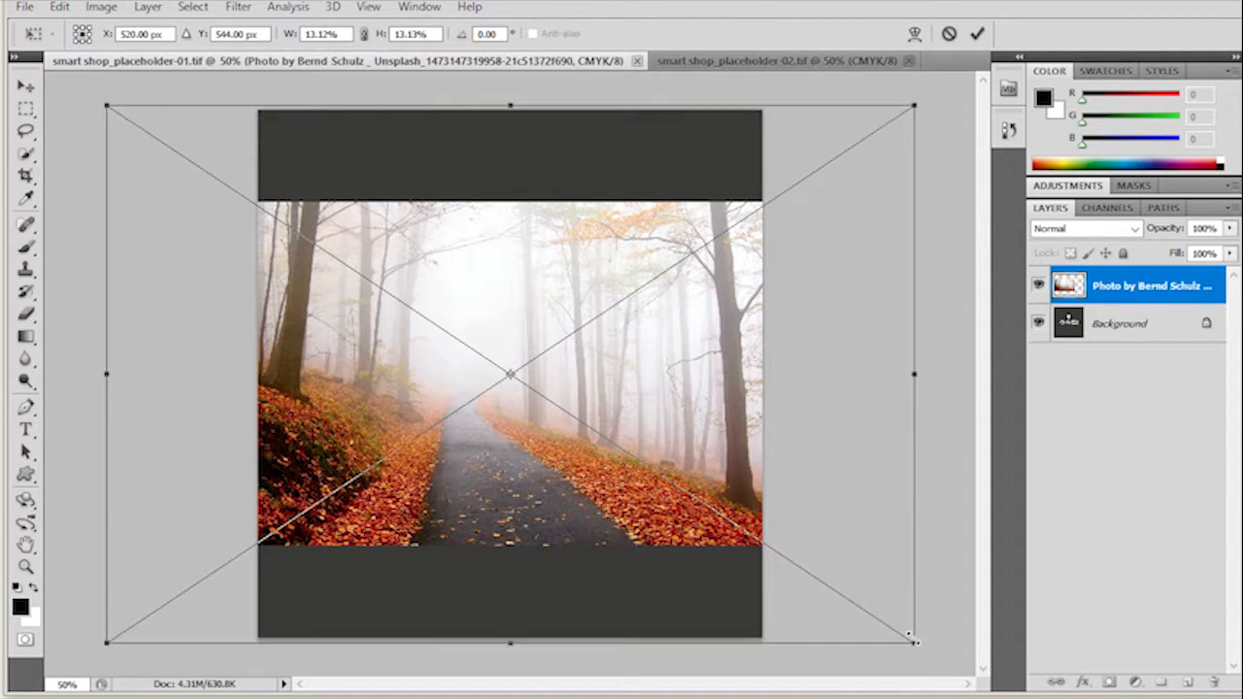
pyautogui.click(977, 33)
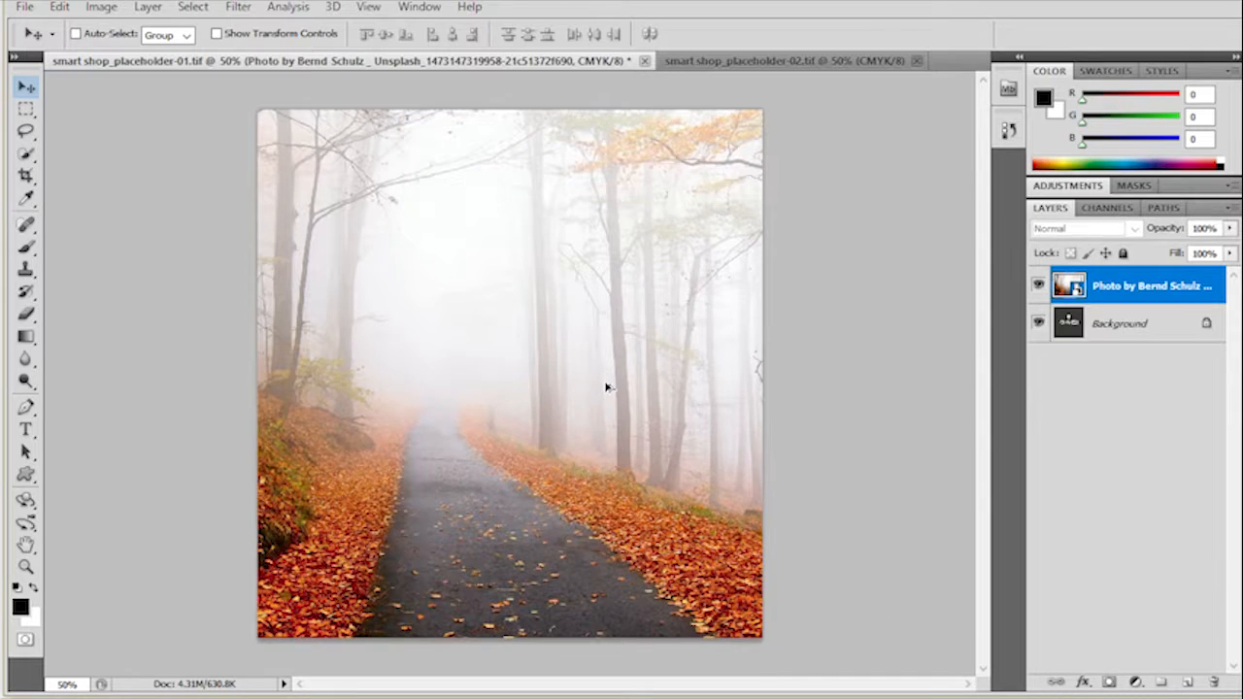
pyautogui.moveTo(327, 425); pyautogui.dragTo(456, 419)
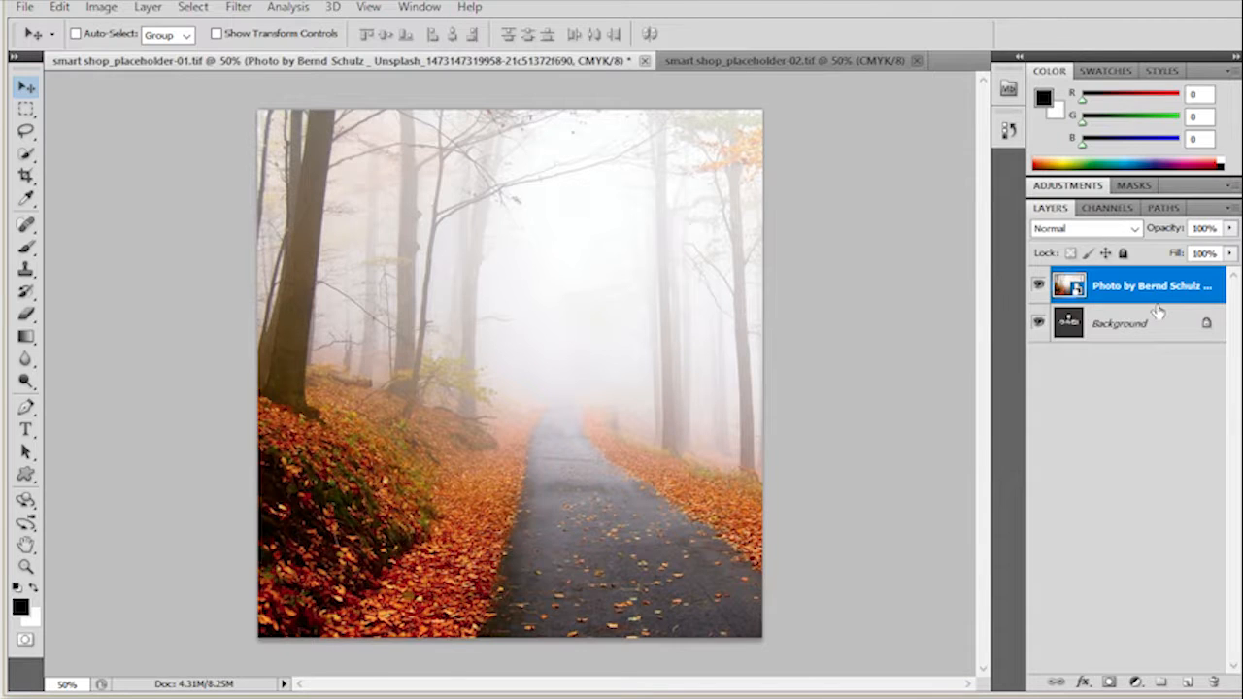
# - Try merging the road photo into the Background layer and saving the file, and undo the merge
pyautogui.hotkey('ctrl', 'e')
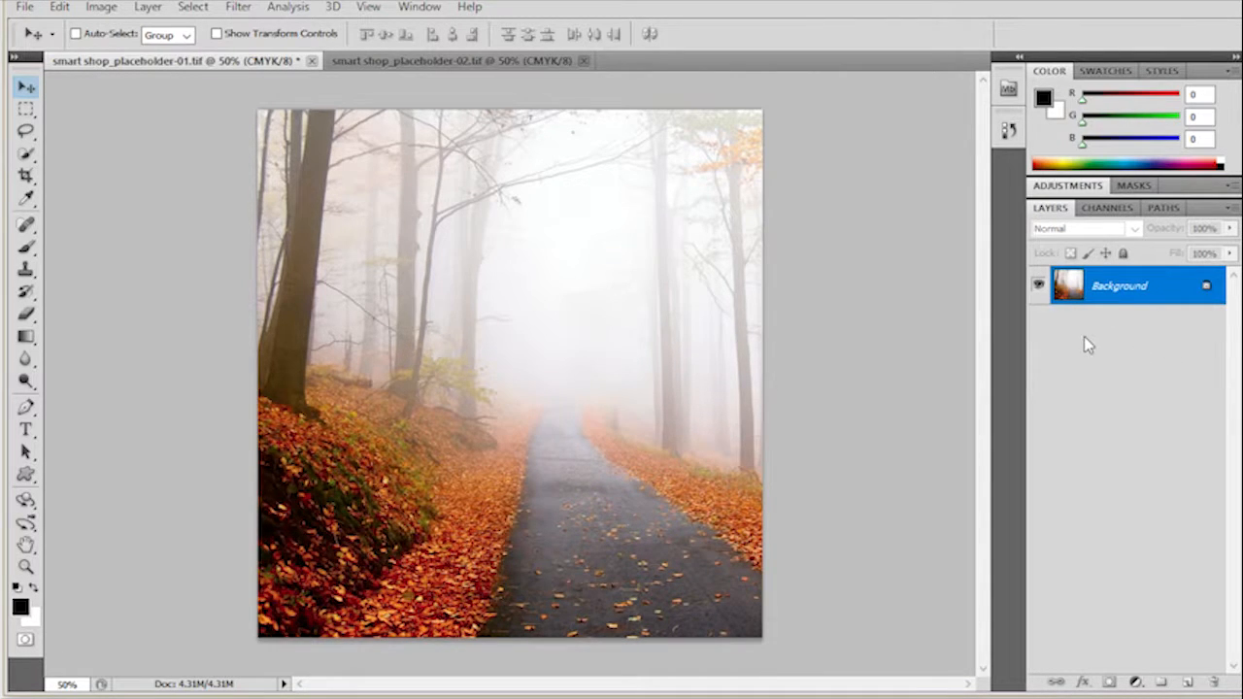
pyautogui.hotkey('ctrl', 's')
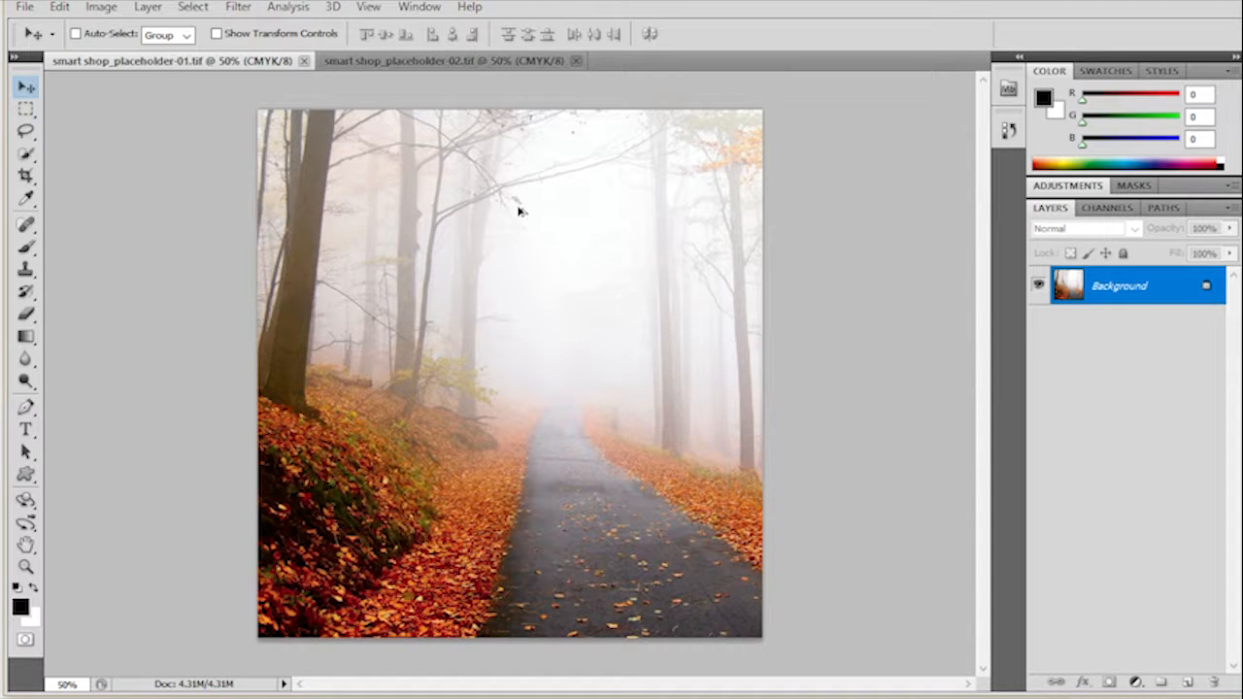
pyautogui.hotkey('ctrl', 'z')
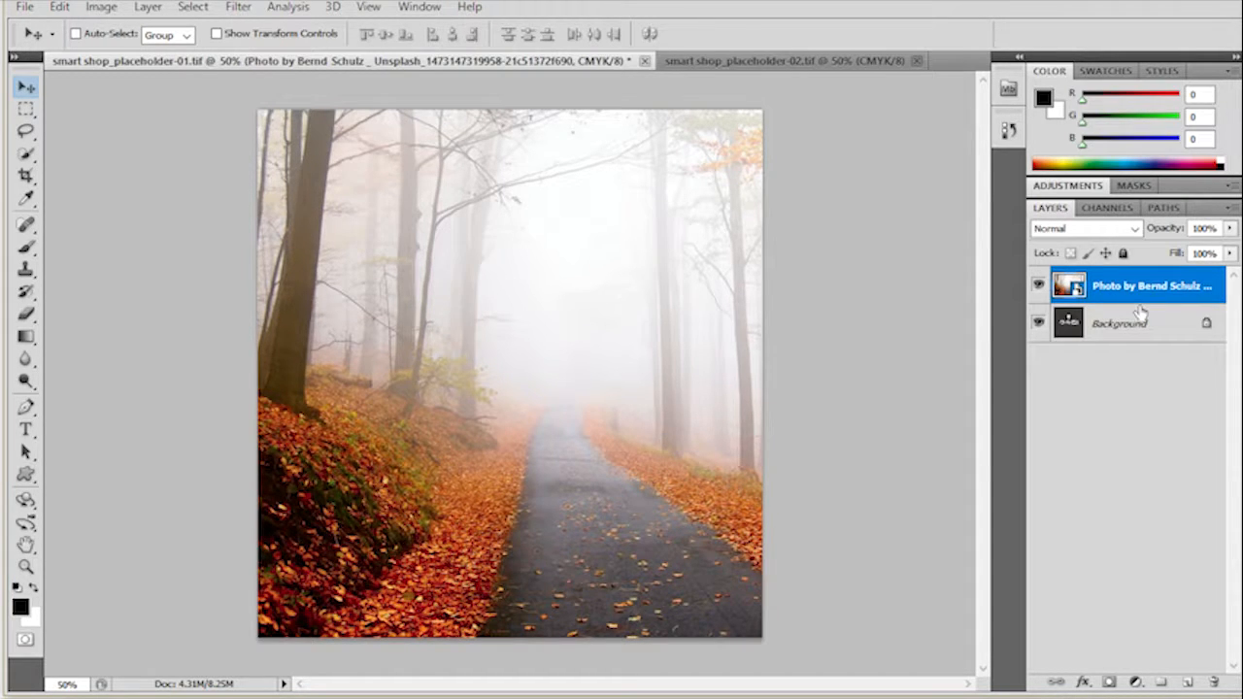
# - Save smart shop_placeholder-01.tif with its separate layers, accepting the default TIFF options
pyautogui.hotkey('ctrl', 's')
pyautogui.click(758, 37)
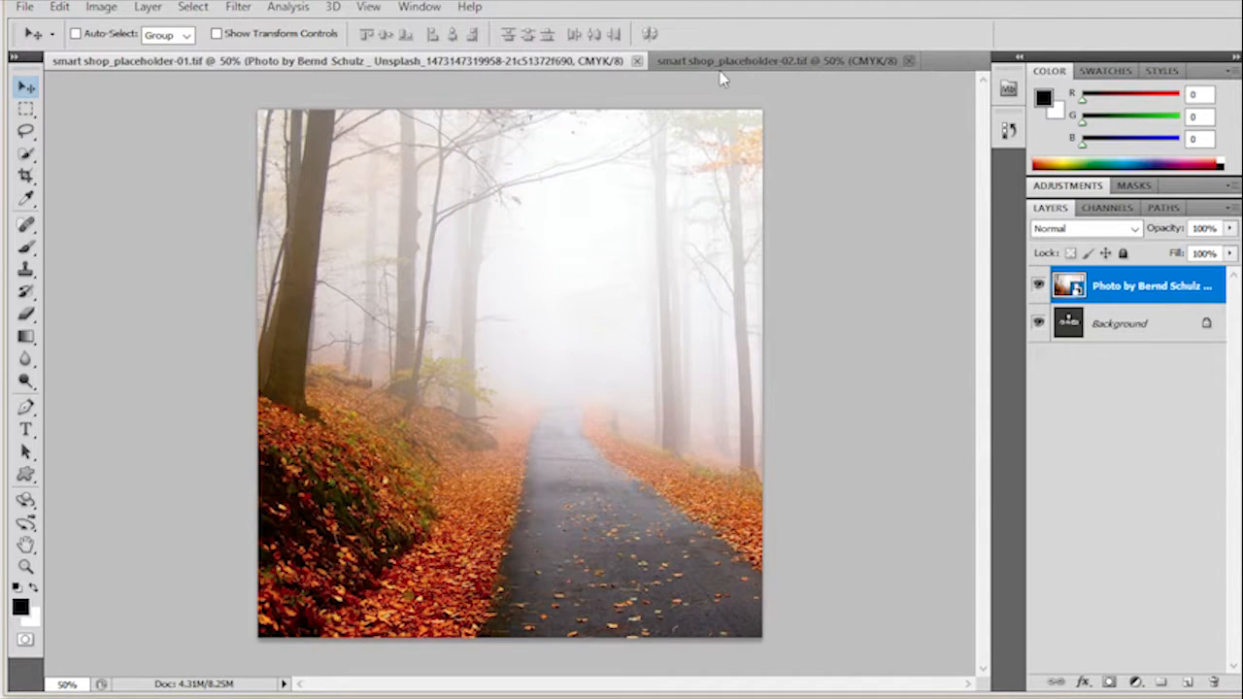
# - Place the snowy mountain valley photo from the Winter folder in smart shop_placeholder-02.tif, scaled to about 7.2% to fill the canvas, and shift it left
pyautogui.click(721, 61)
pyautogui.click(24, 7)
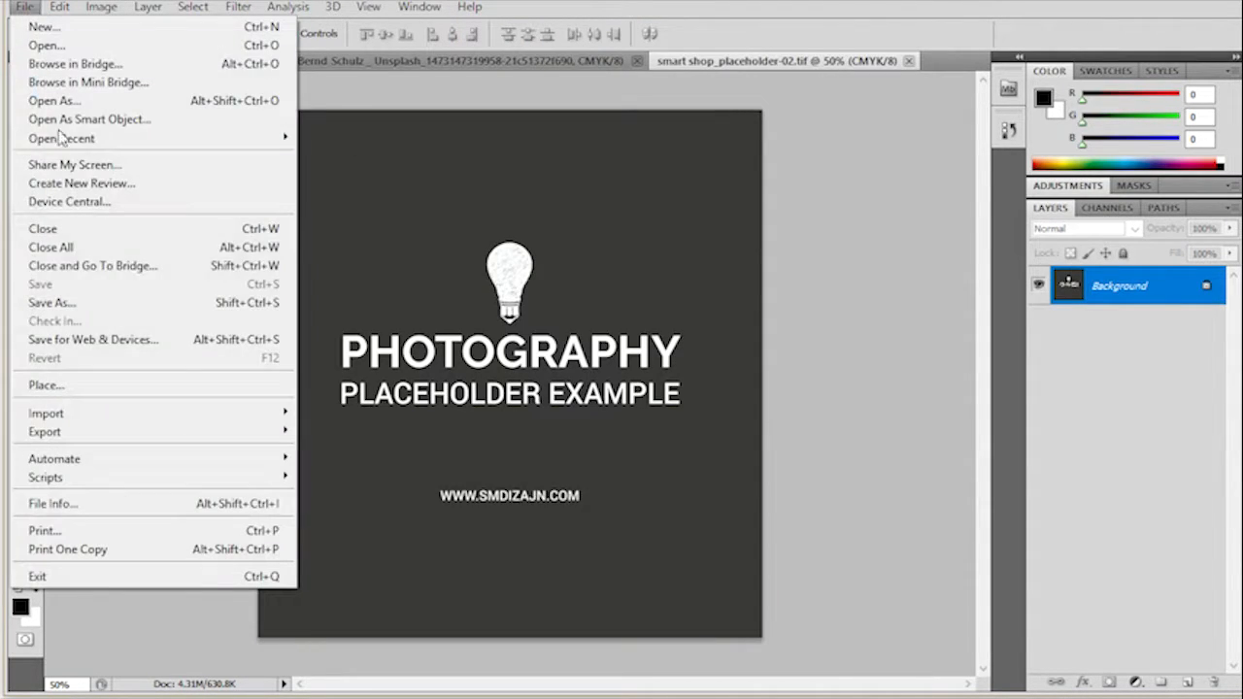
pyautogui.click(65, 386)
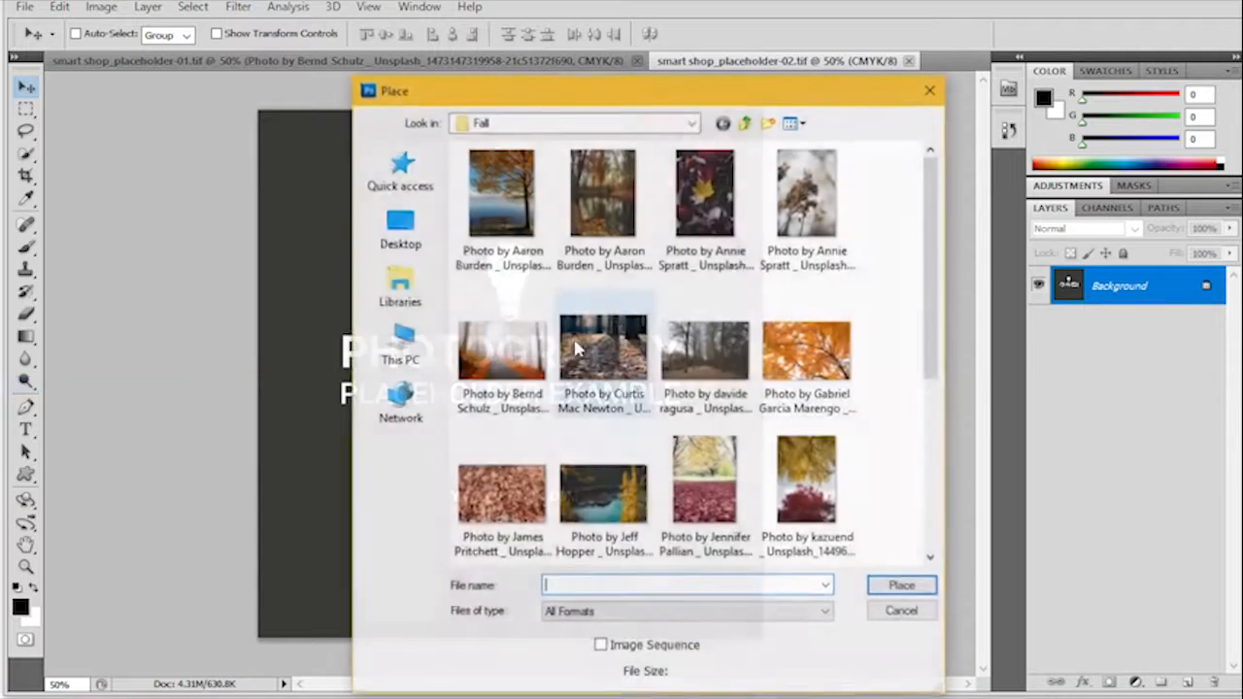
pyautogui.click(745, 124)
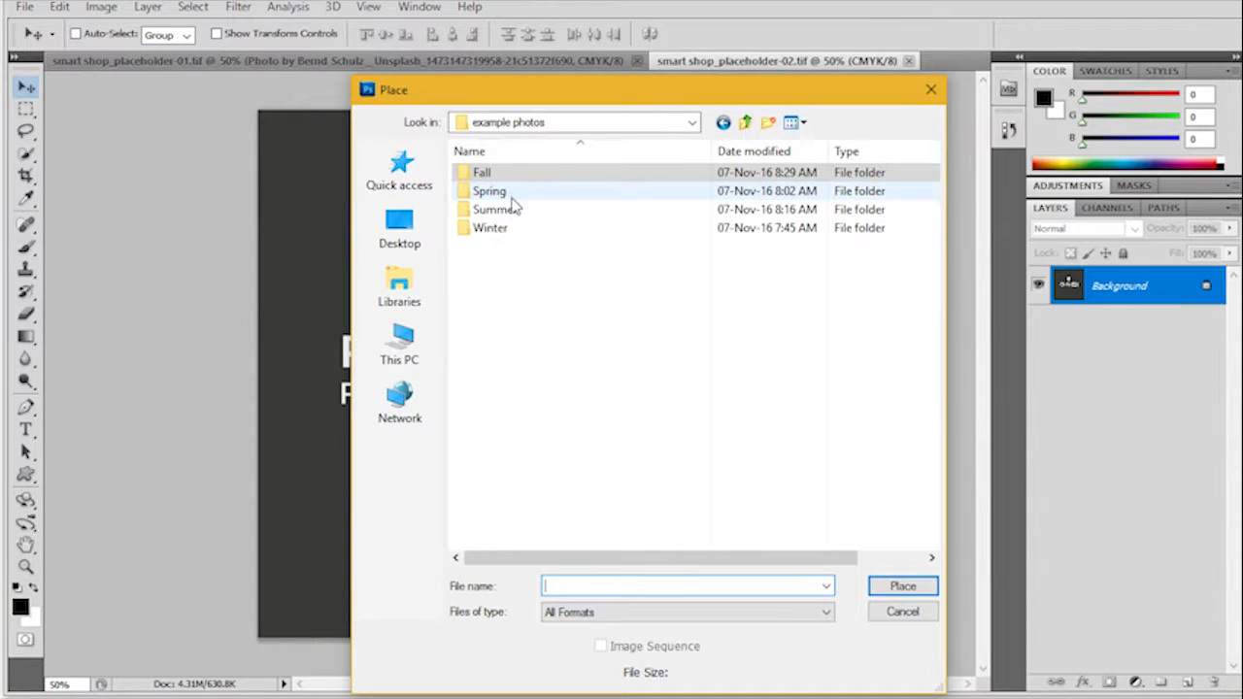
pyautogui.doubleClick(514, 228)
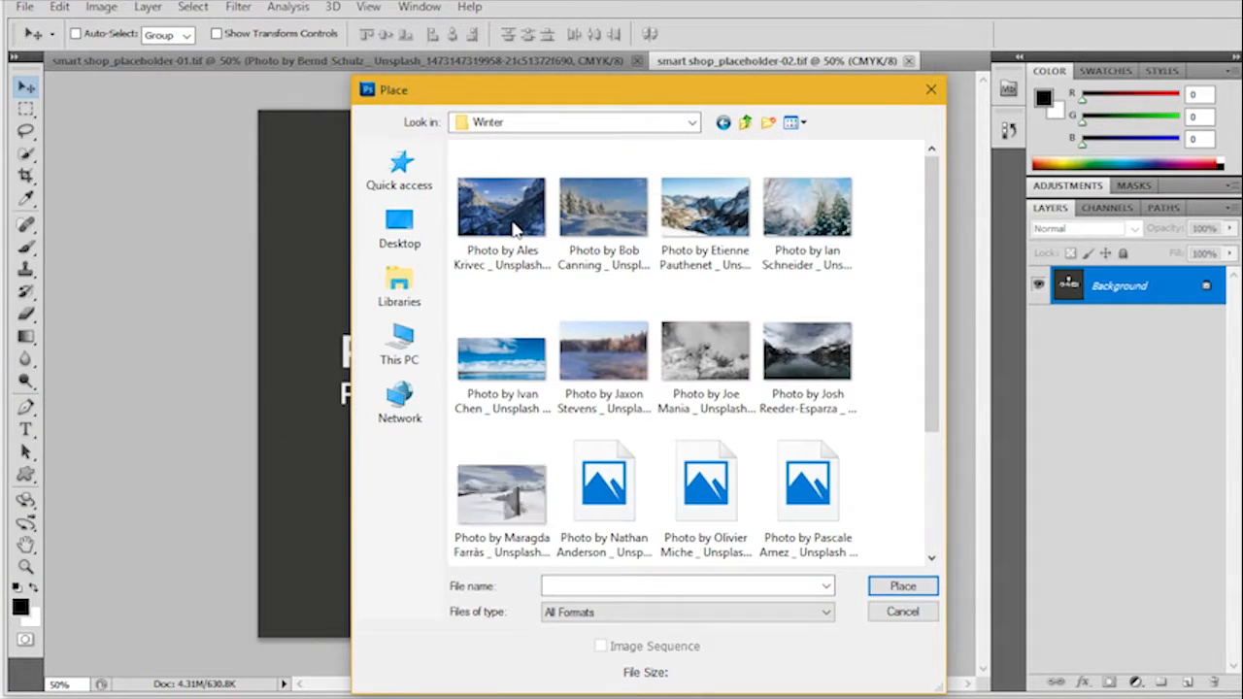
pyautogui.doubleClick(729, 222)
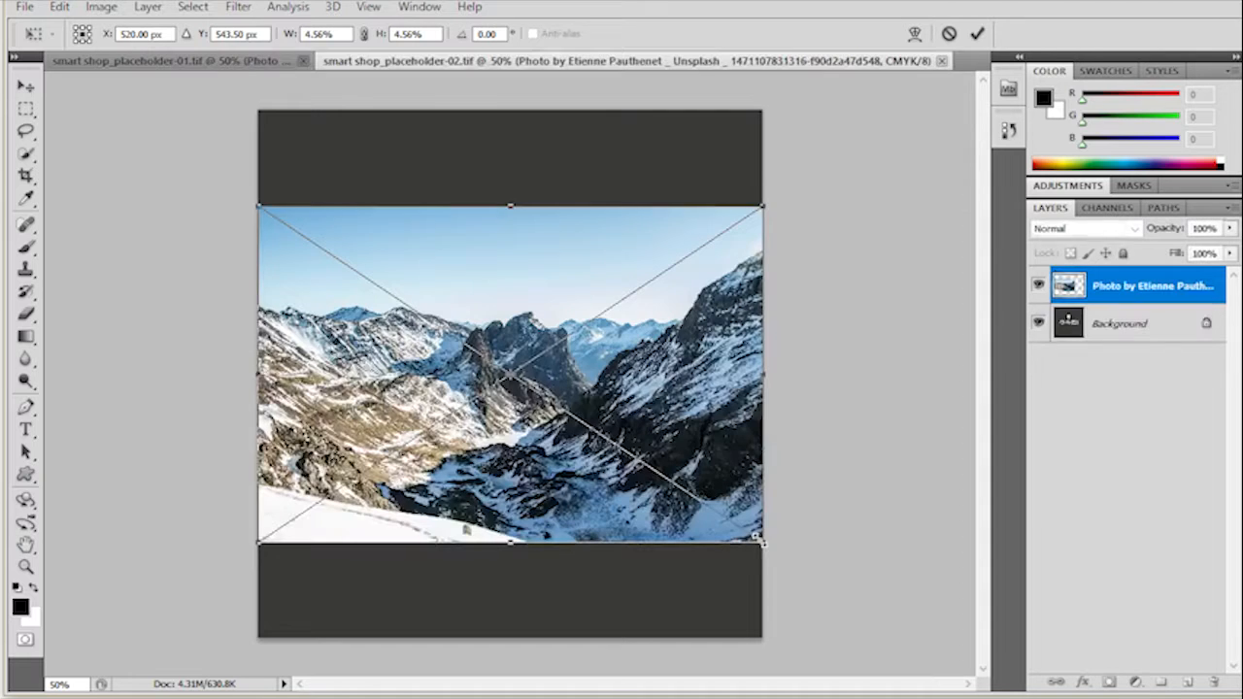
pyautogui.moveTo(764, 543); pyautogui.dragTo(911, 642)
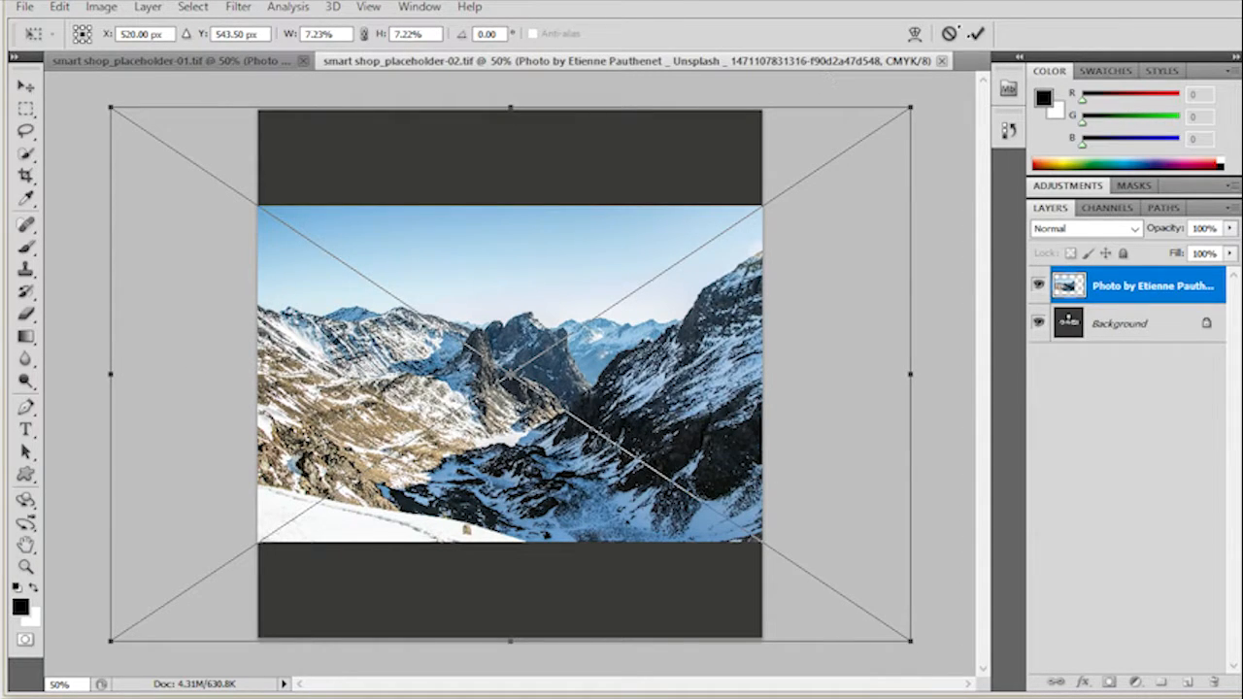
pyautogui.click(977, 33)
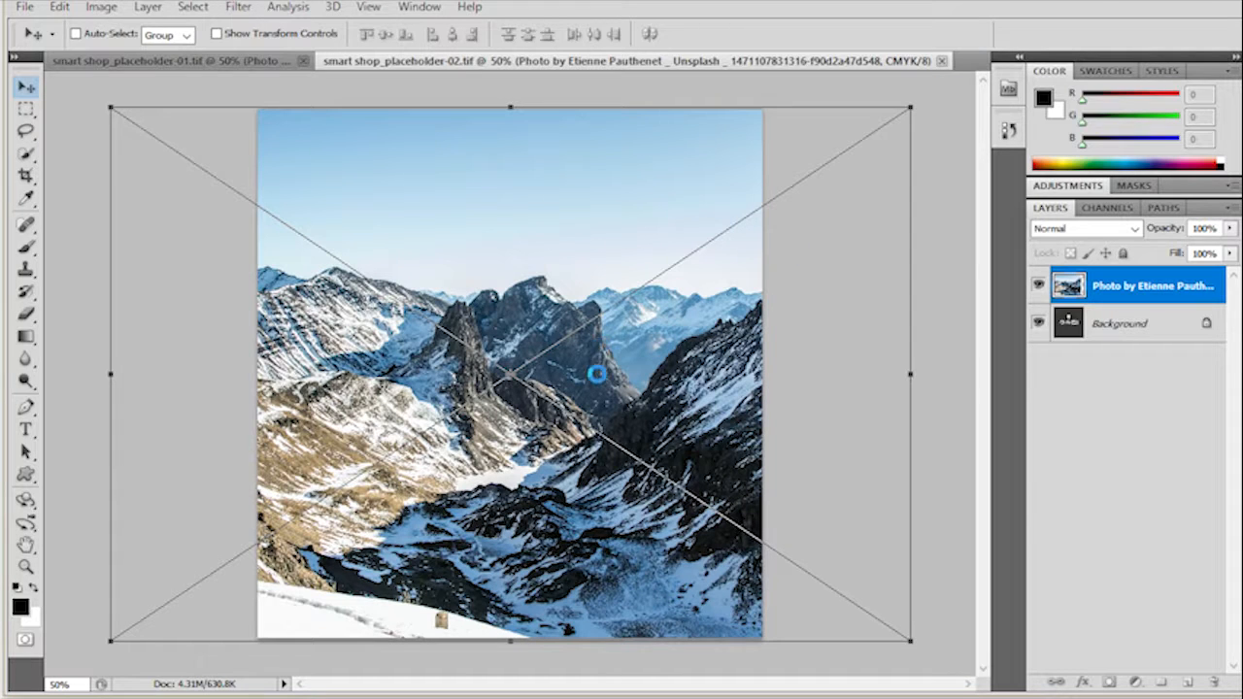
pyautogui.moveTo(462, 402); pyautogui.dragTo(314, 401)
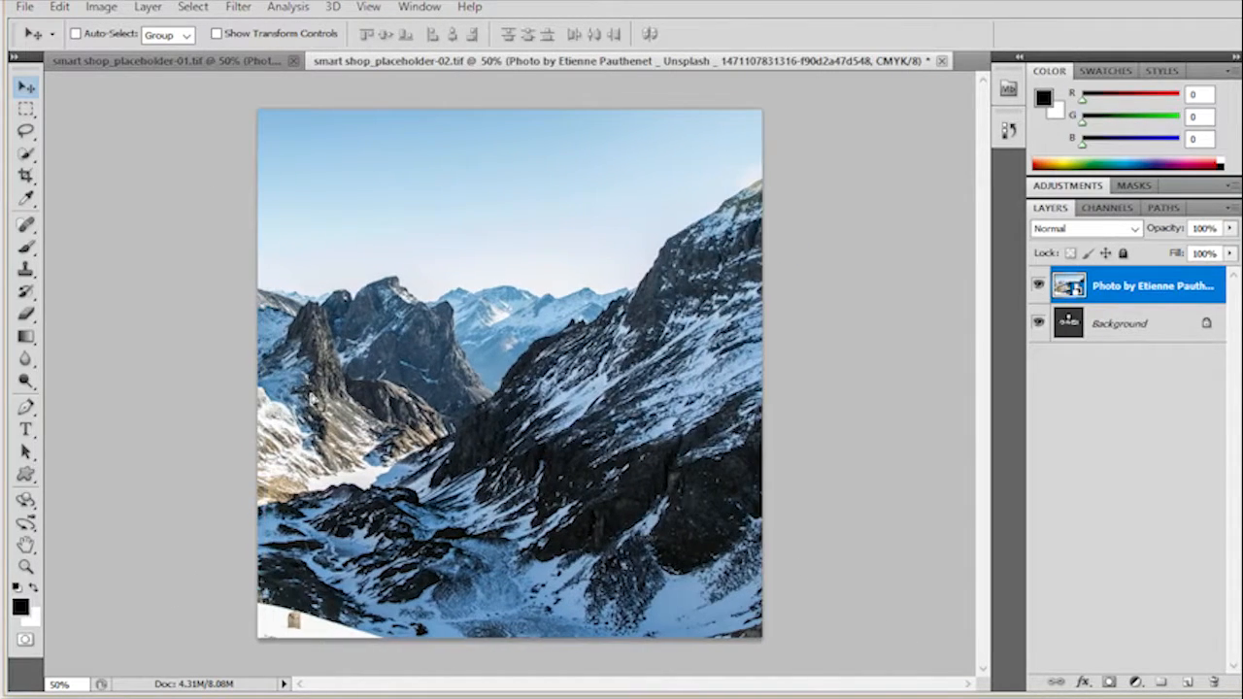
# - Save smart shop_placeholder-02.tif as a layered TIFF with LZW image compression and RLE layer compression
pyautogui.hotkey('ctrl', 's')
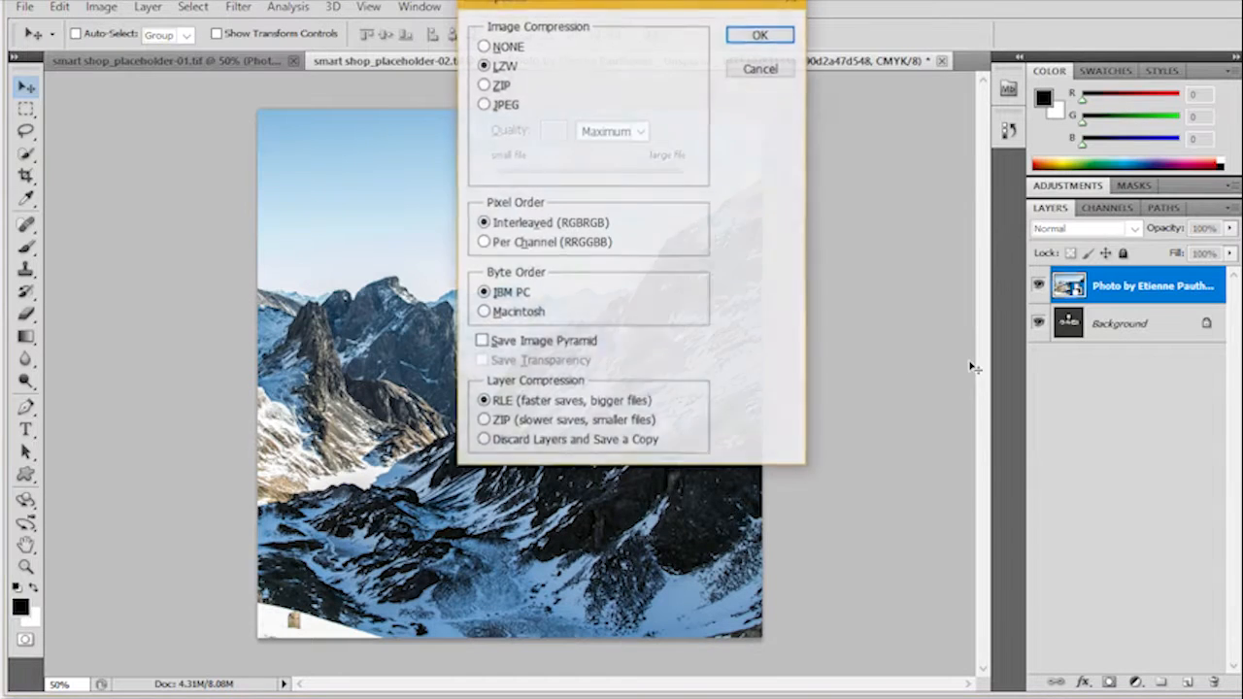
pyautogui.click(761, 34)
pyautogui.click(603, 252)
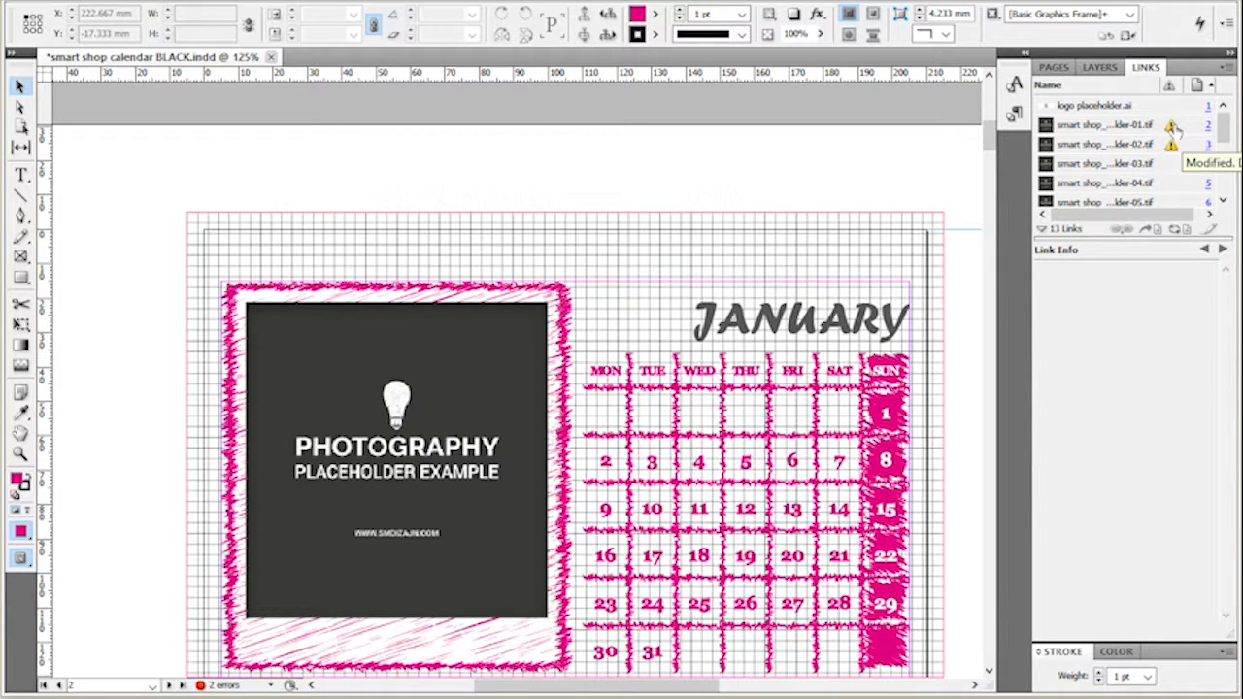
# - In InDesign, update only the modified link to smart shop_placeholder-01.tif on the January page, and undo the update
pyautogui.click(1172, 130)
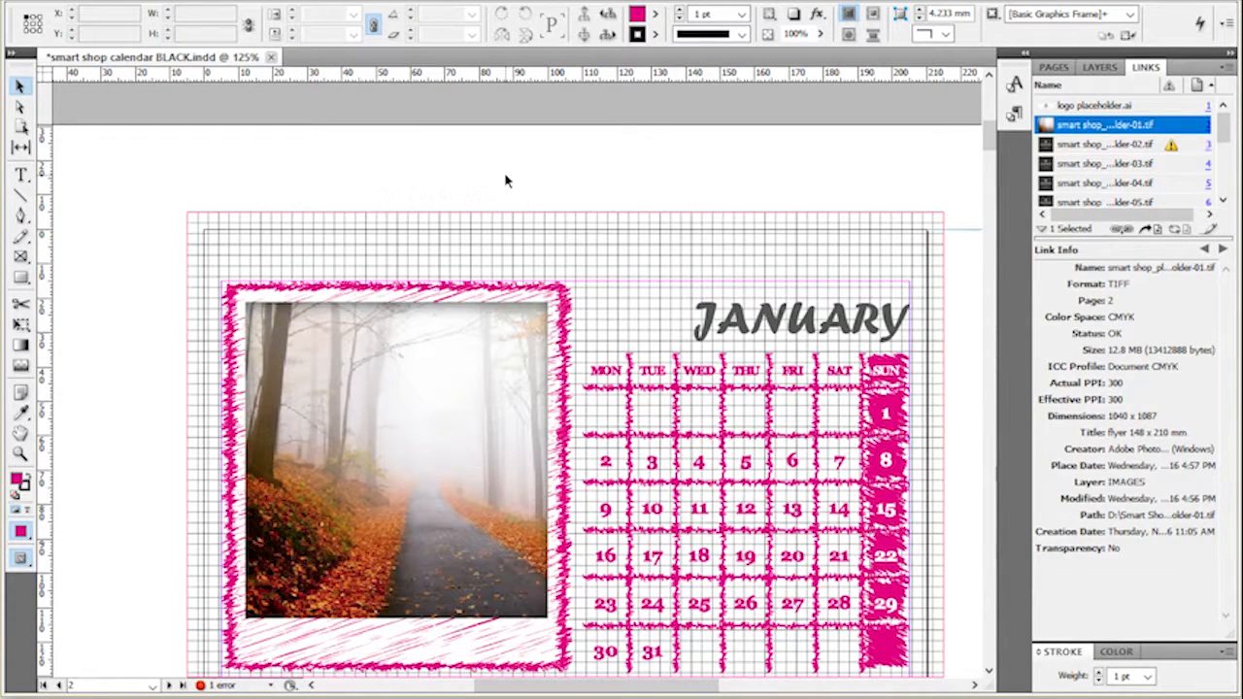
pyautogui.hotkey('ctrl', 'z')
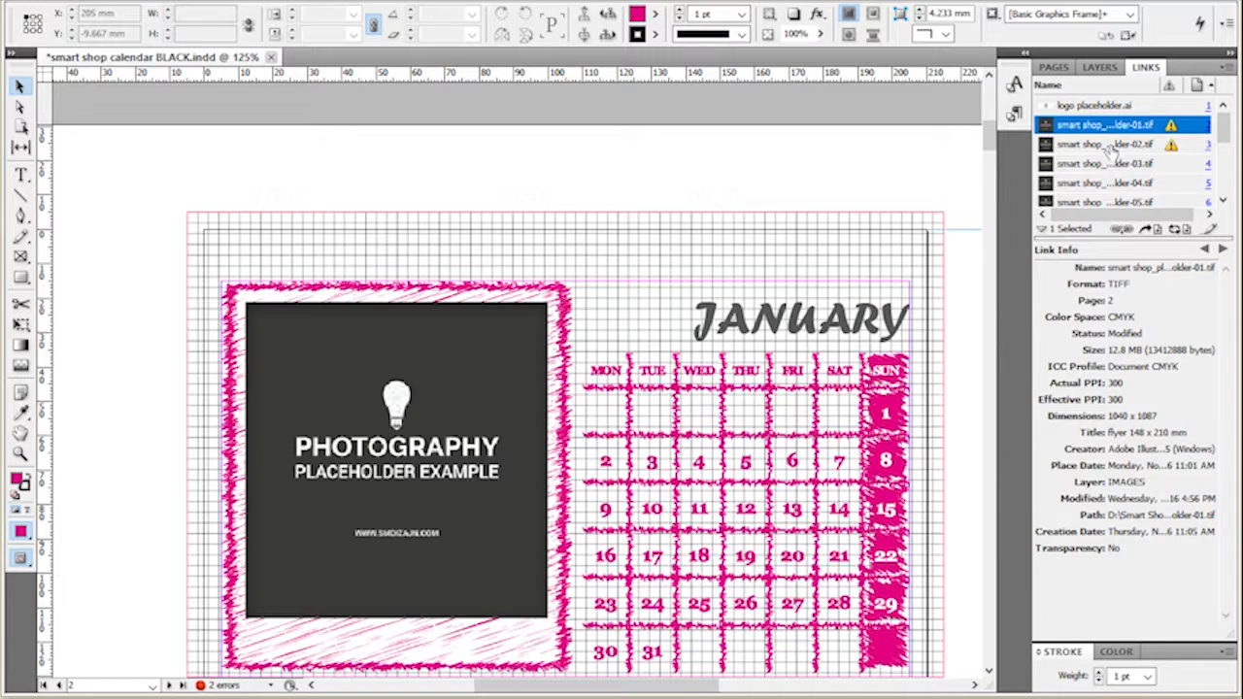
# - Update the modified placeholder-01 and placeholder-02 links together and check the photos on the January and February pages
pyautogui.keyDown('shift'); pyautogui.click(1108, 145); pyautogui.keyUp('shift')
pyautogui.scroll(-2, 1122, 153)
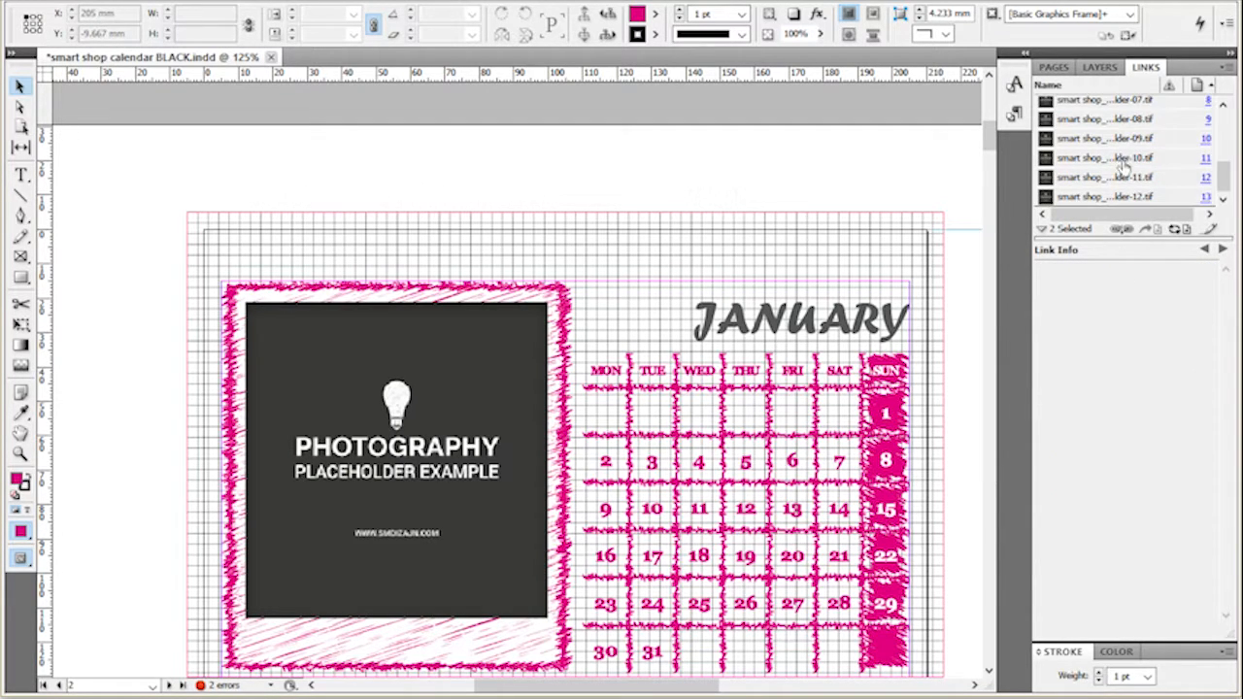
pyautogui.scroll(2, 1122, 157)
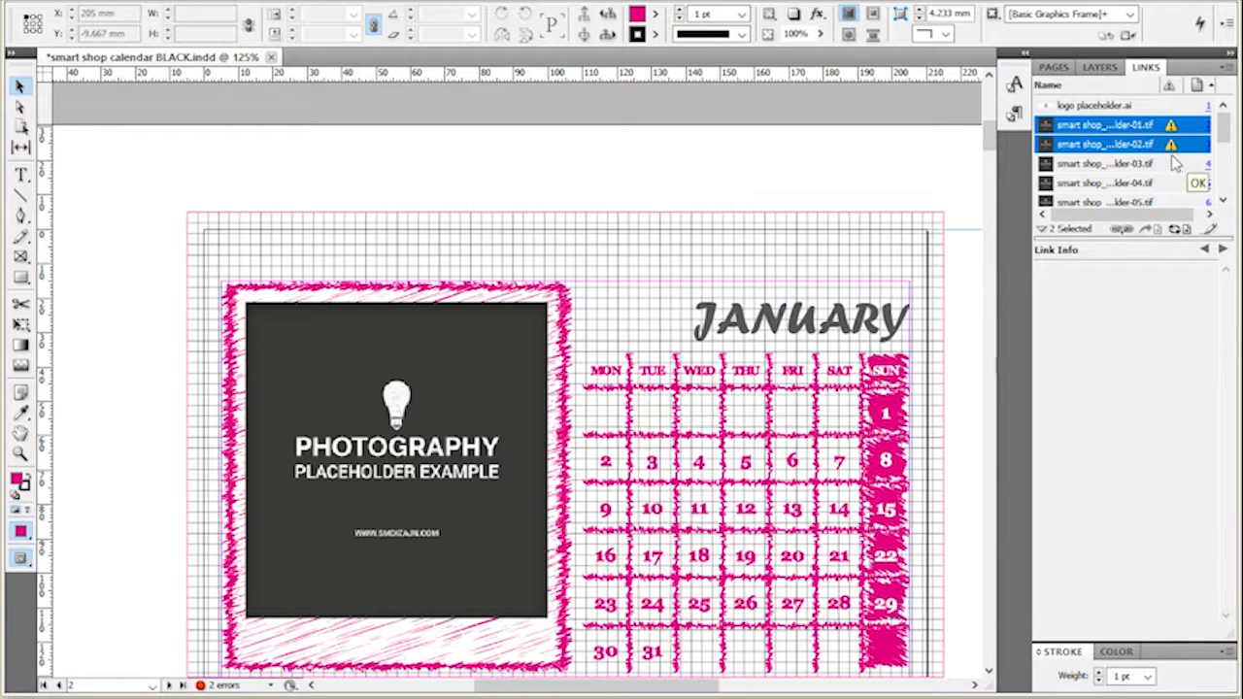
pyautogui.rightClick(1069, 138)
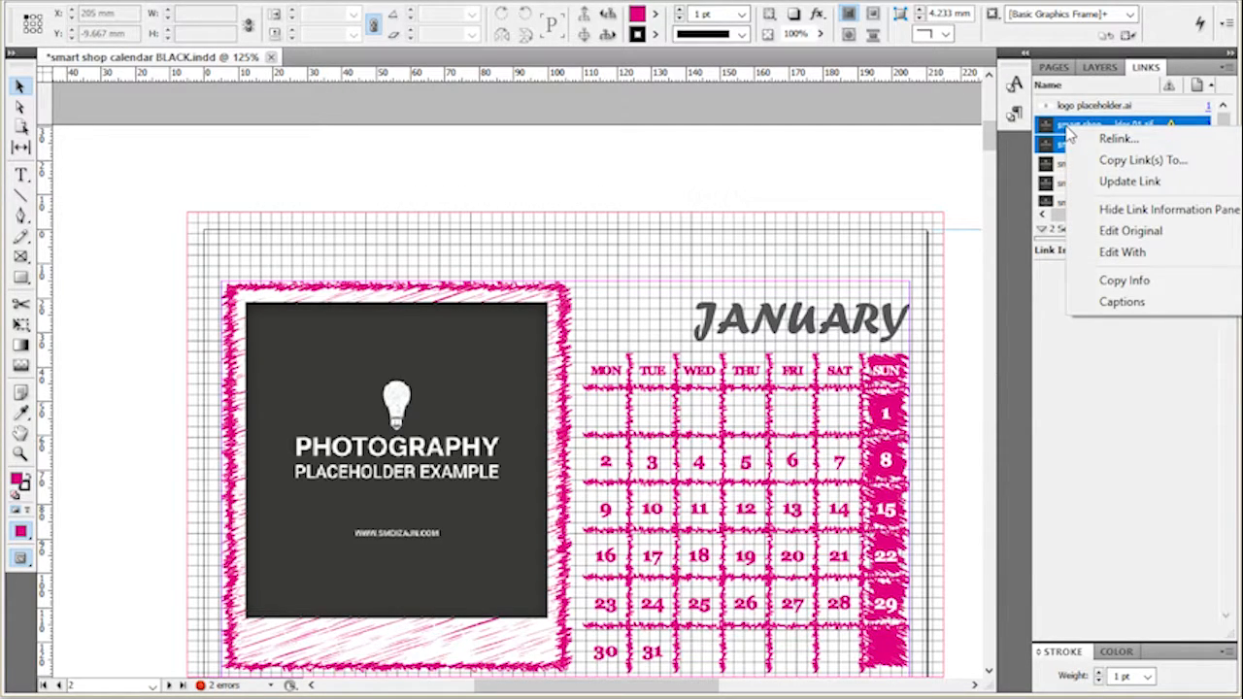
pyautogui.click(1130, 182)
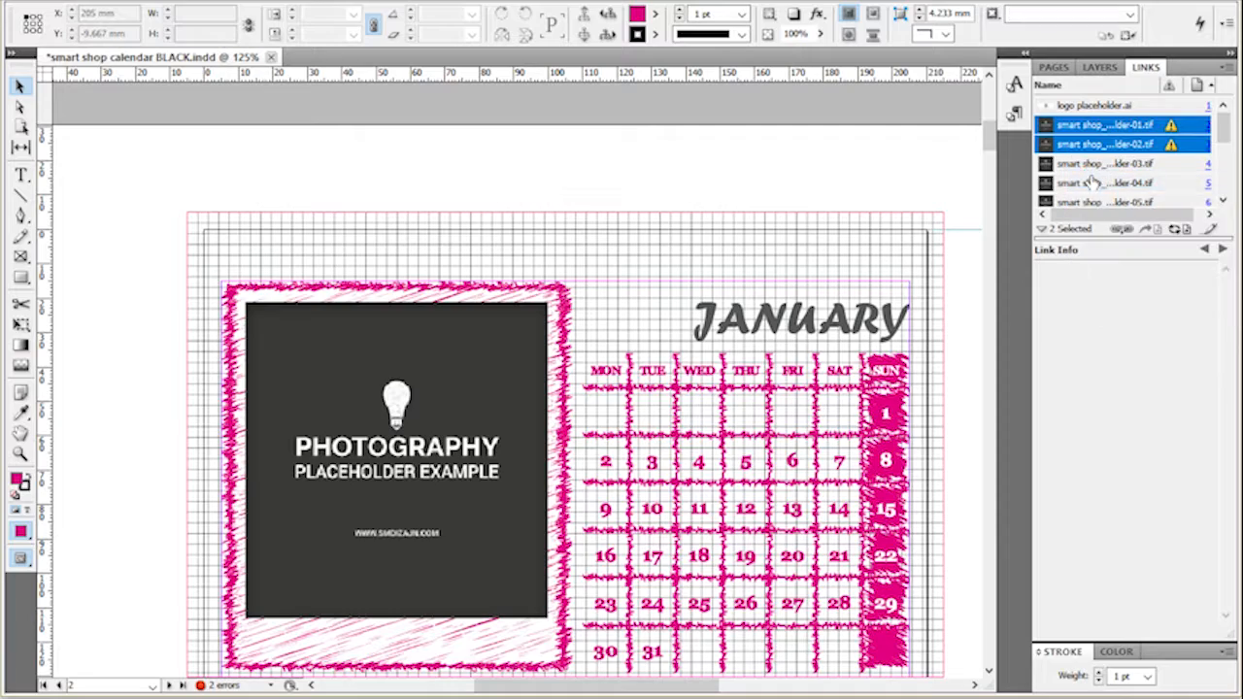
pyautogui.scroll(-5, 144, 427)
pyautogui.scroll(-5, 144, 428)
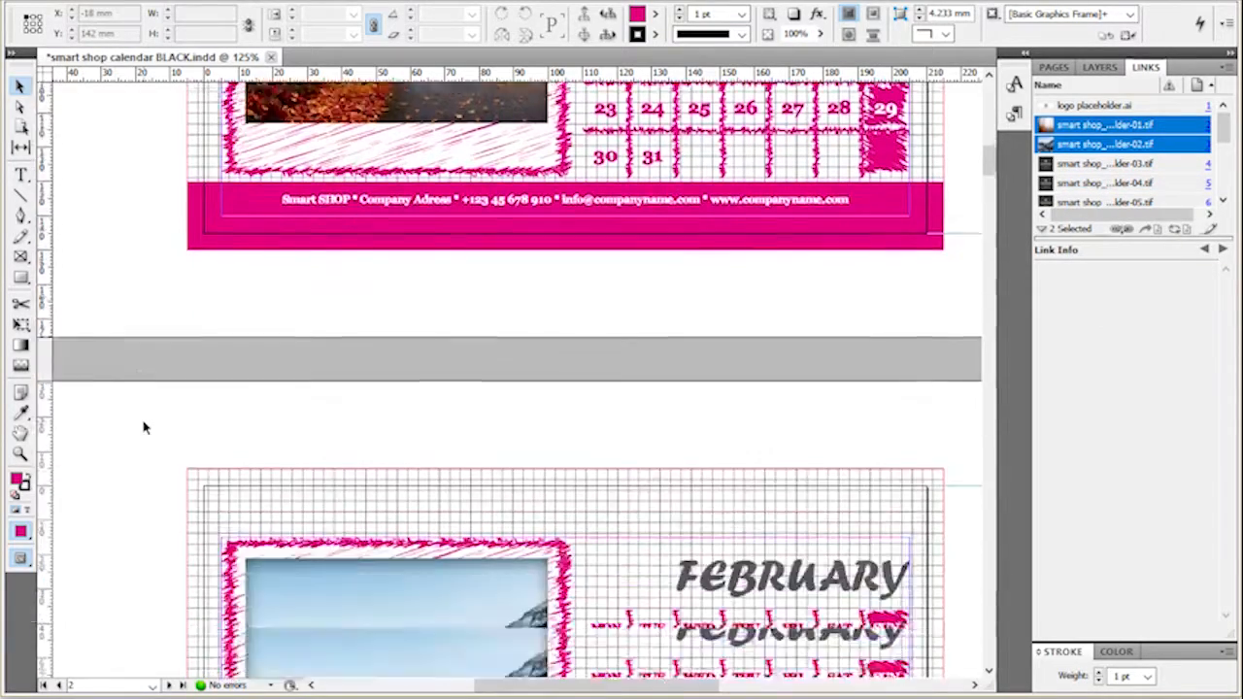
pyautogui.scroll(-1, 518, 456)
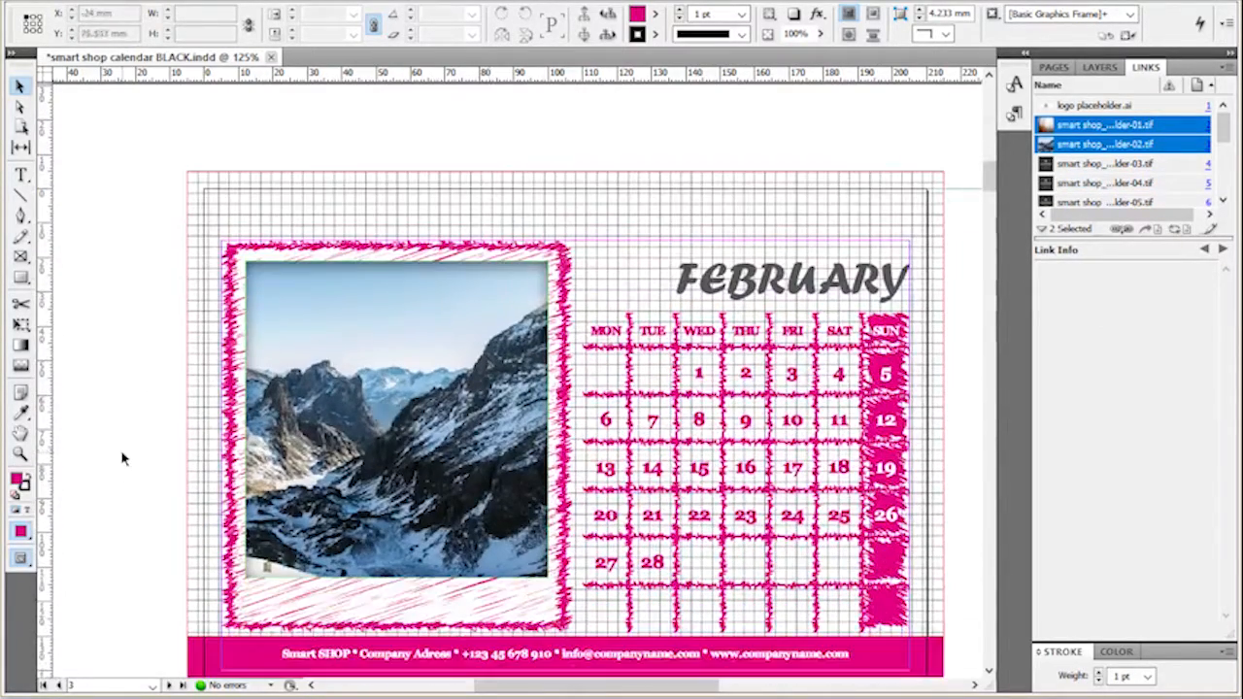